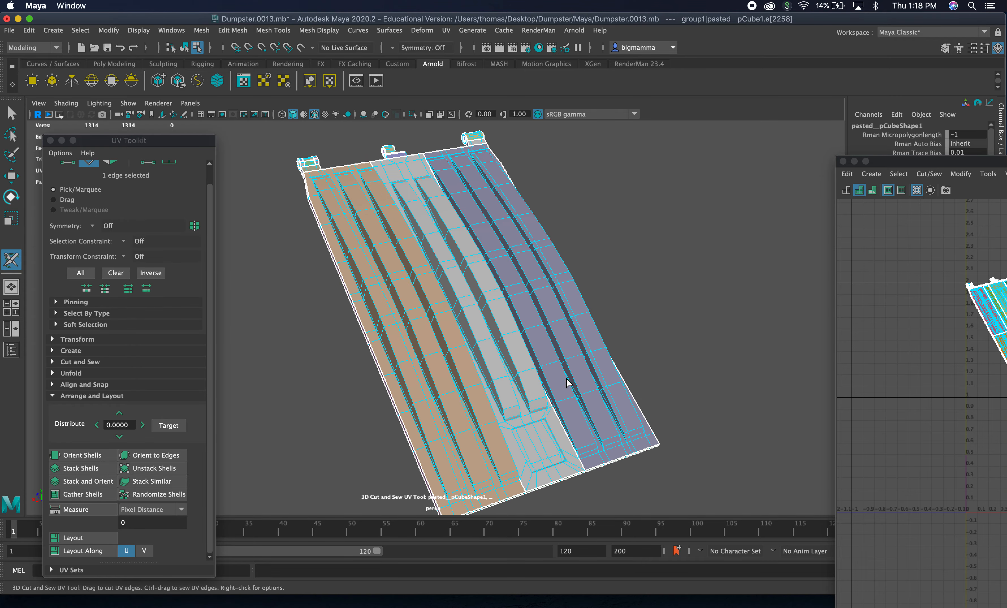
Switch the 3D Cut and Sew UV Tool to whole UV shell selection on the dumpster lid.
{"action": "right_click_drag", "start_coordinate": [566, 383], "coordinate": [458, 364], "text": "alt"}
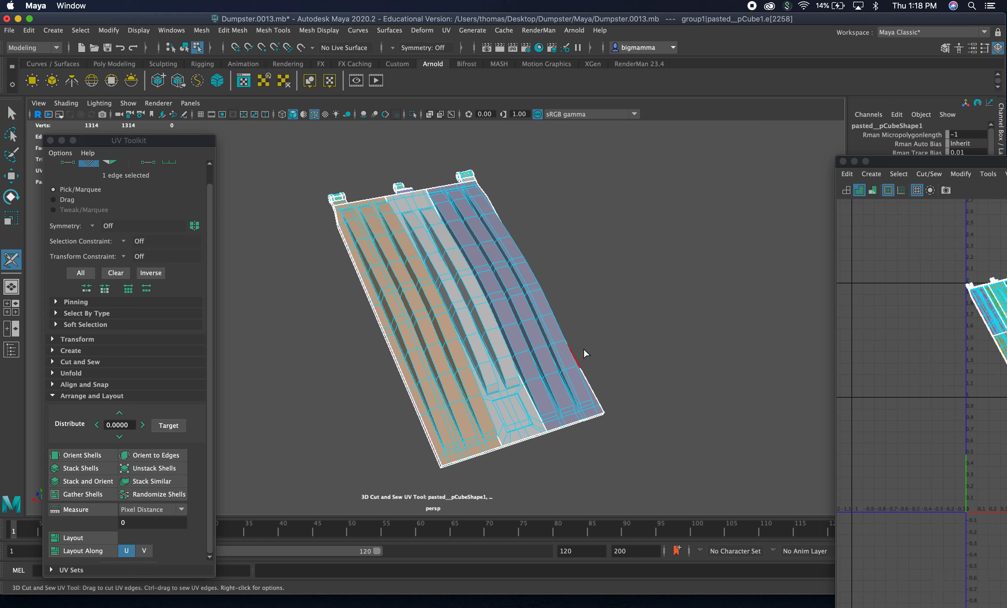
{"action": "left_click_drag", "start_coordinate": [640, 304], "coordinate": [595, 302], "text": "alt"}
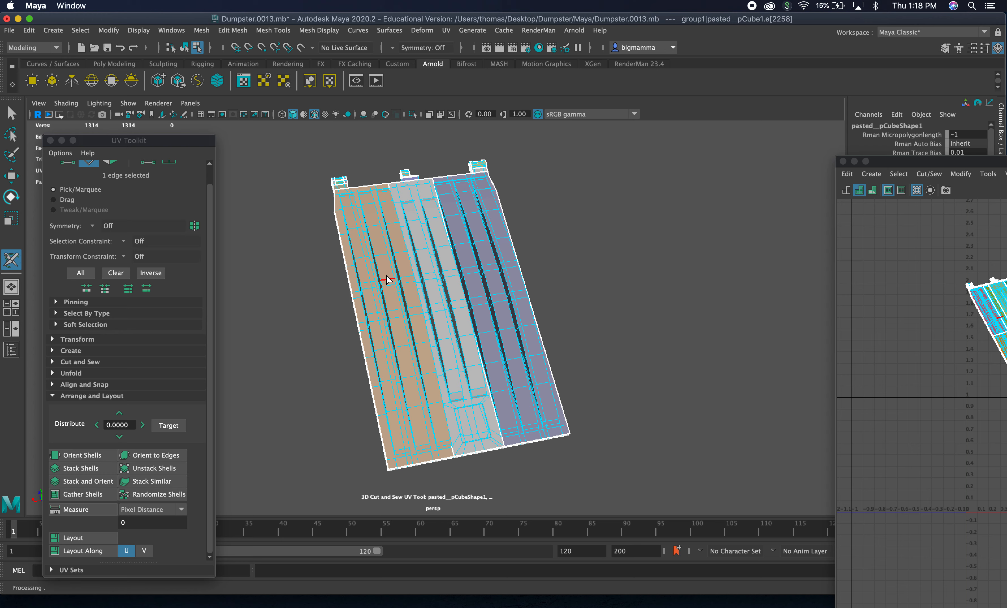
{"action": "right_click", "coordinate": [433, 281]}
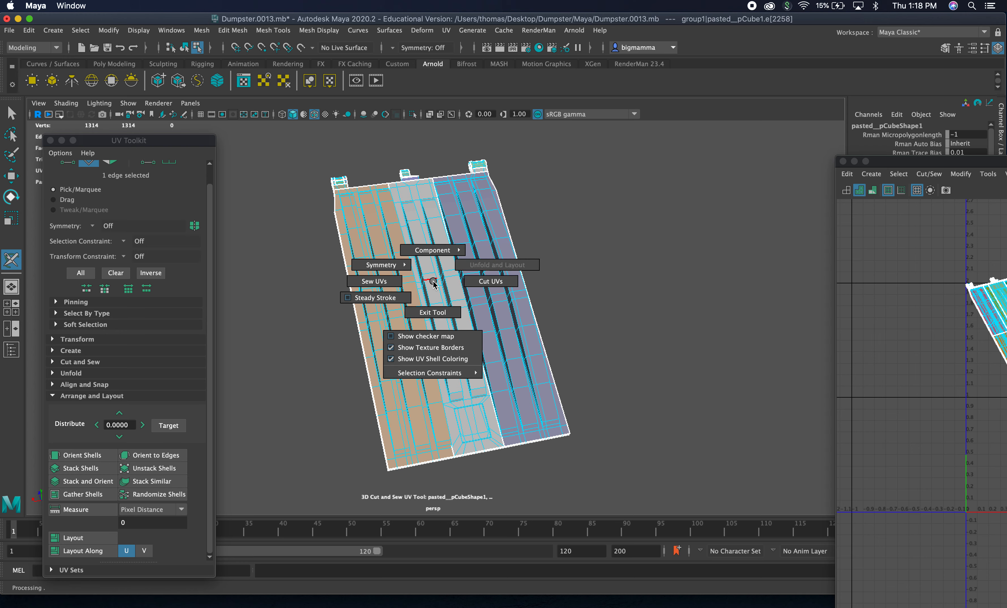
{"action": "left_click", "coordinate": [494, 259]}
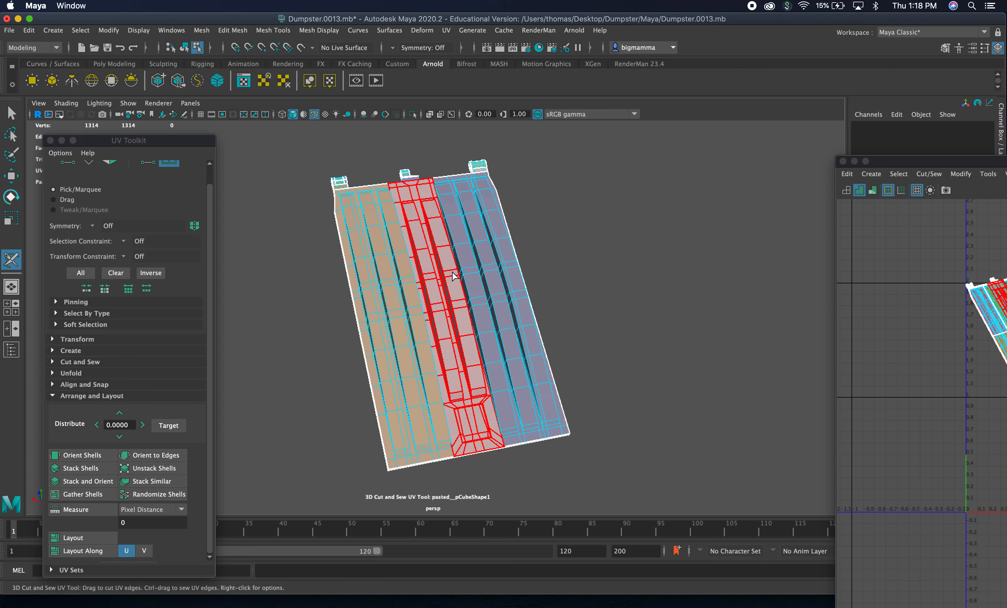
Bring the UV Editor window fully into view and set the cut and sew tool to UV shell selection.
{"action": "left_click_drag", "start_coordinate": [363, 299], "coordinate": [368, 229], "text": "alt"}
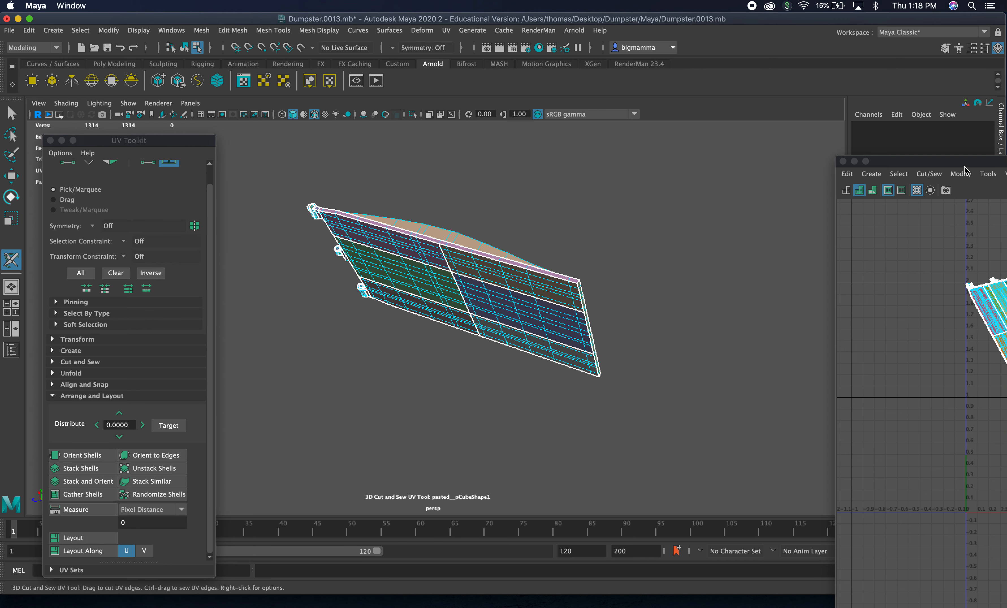
{"action": "left_click_drag", "start_coordinate": [964, 165], "coordinate": [761, 112]}
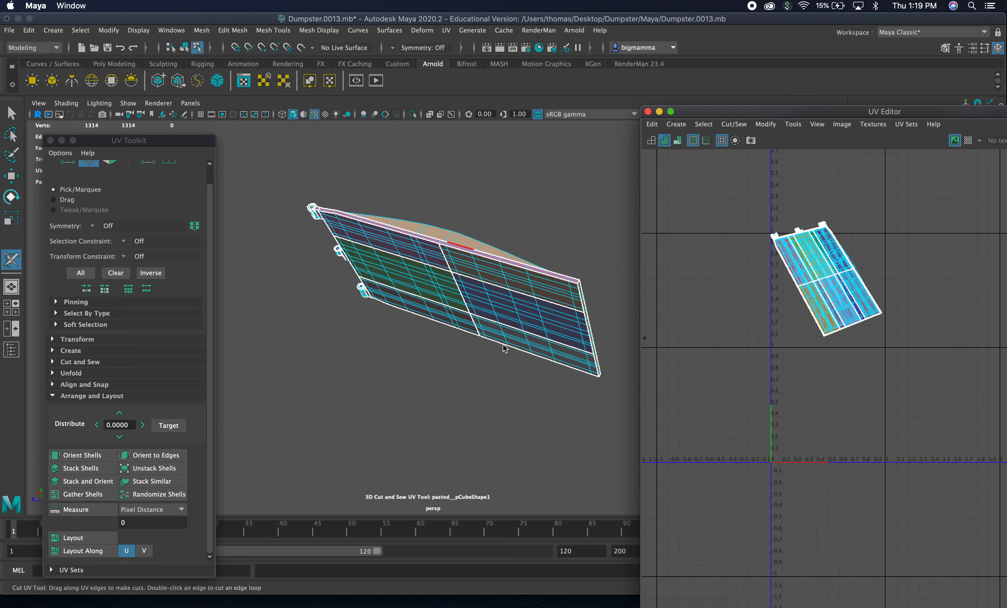
{"action": "left_click_drag", "start_coordinate": [525, 304], "coordinate": [499, 350], "text": "alt"}
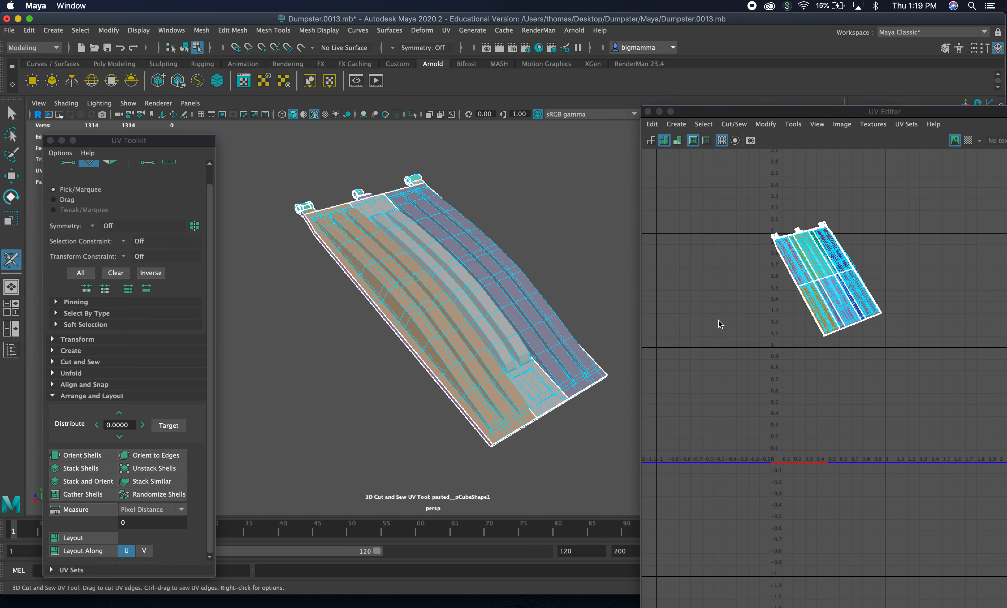
{"action": "right_click_drag", "start_coordinate": [463, 283], "coordinate": [523, 244]}
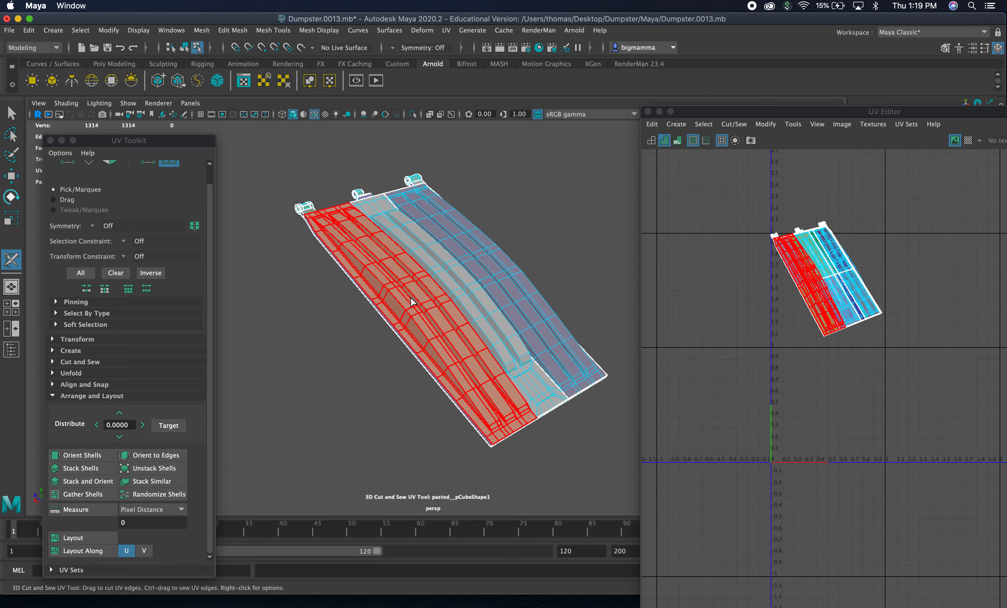
Unfold and lay out three flat underside shells of the lid: both along one long side and the middle one nearest the hinges.
{"action": "left_click_drag", "start_coordinate": [411, 299], "coordinate": [479, 222], "text": "alt"}
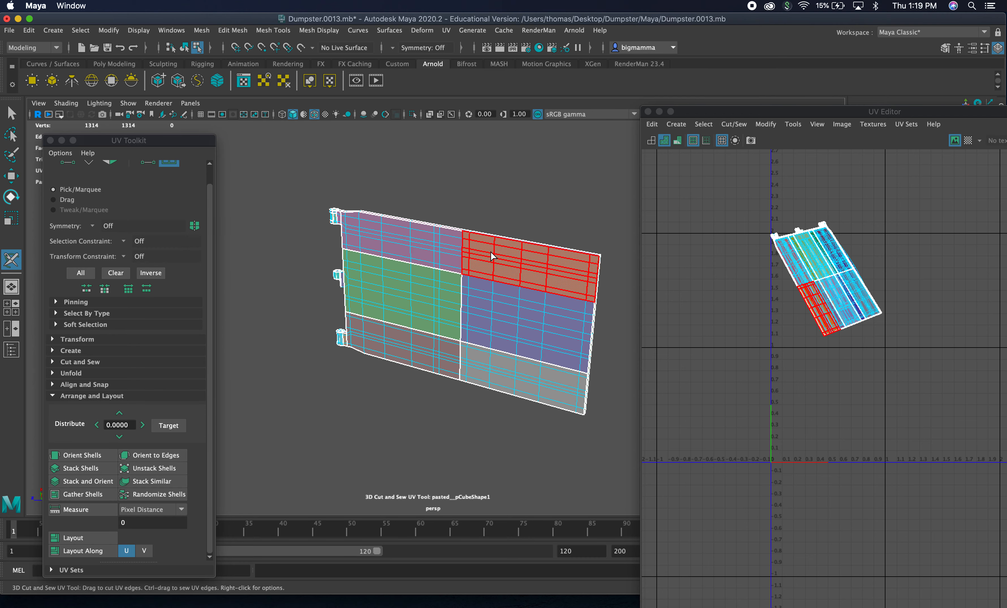
{"action": "key", "text": "ctrl+u"}
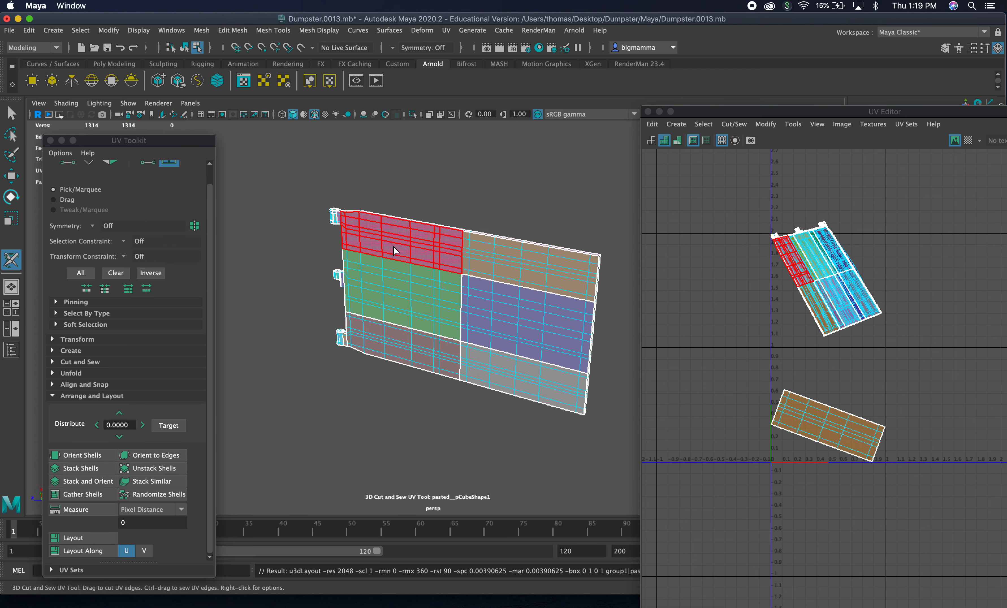
{"action": "key", "text": "ctrl+u"}
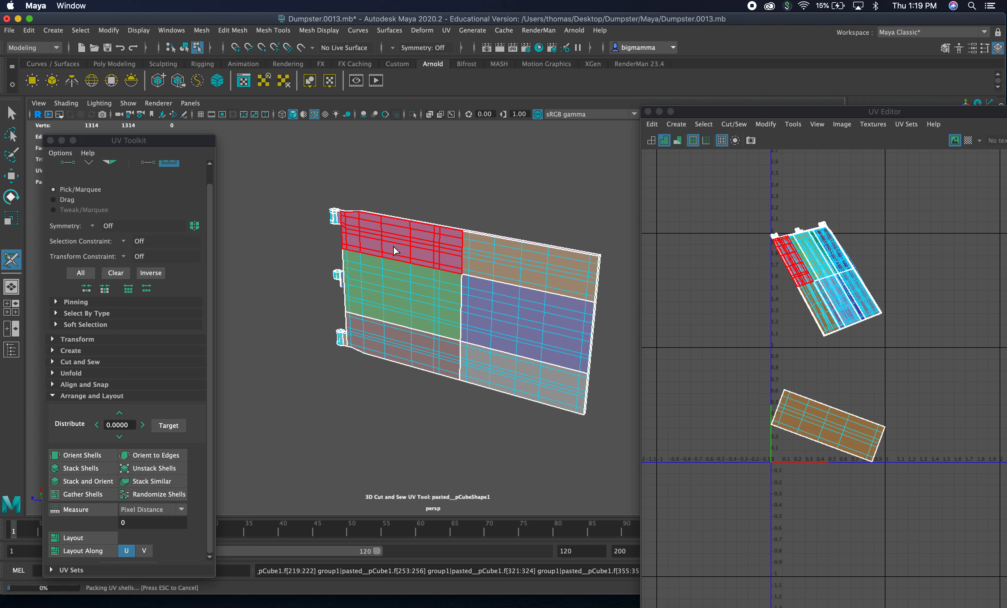
{"action": "left_click", "coordinate": [417, 289]}
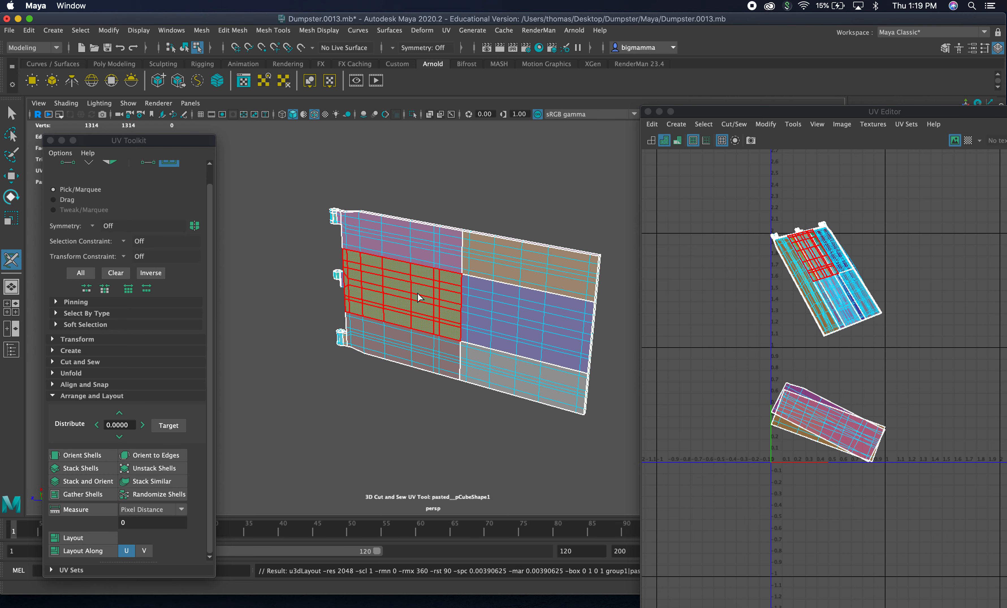
{"action": "key", "text": "ctrl+u"}
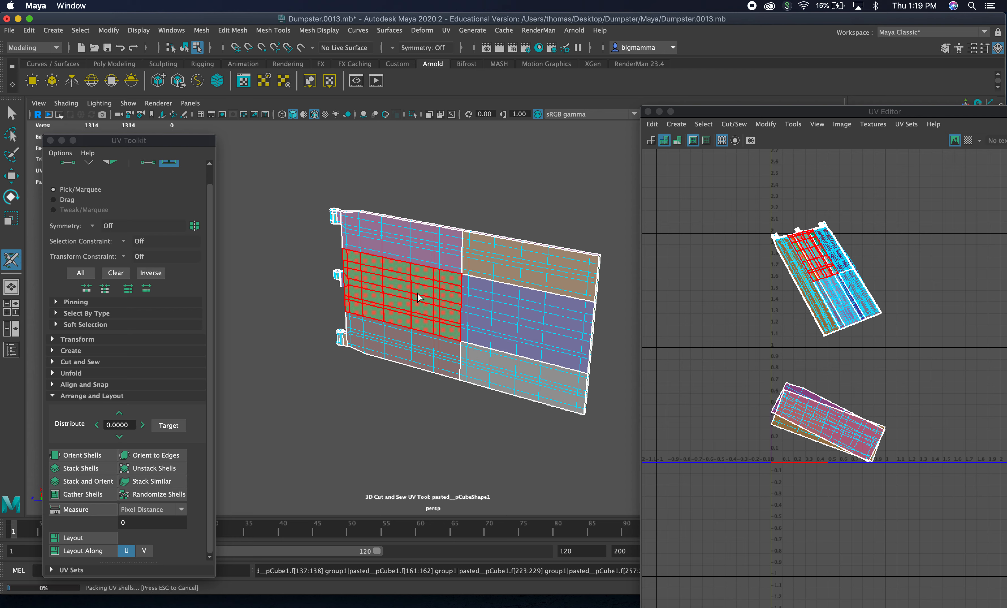
Unfold and lay out the remaining three underside shells: both along the opposite long side and the middle one away from the hinges.
{"action": "left_click", "coordinate": [418, 346]}
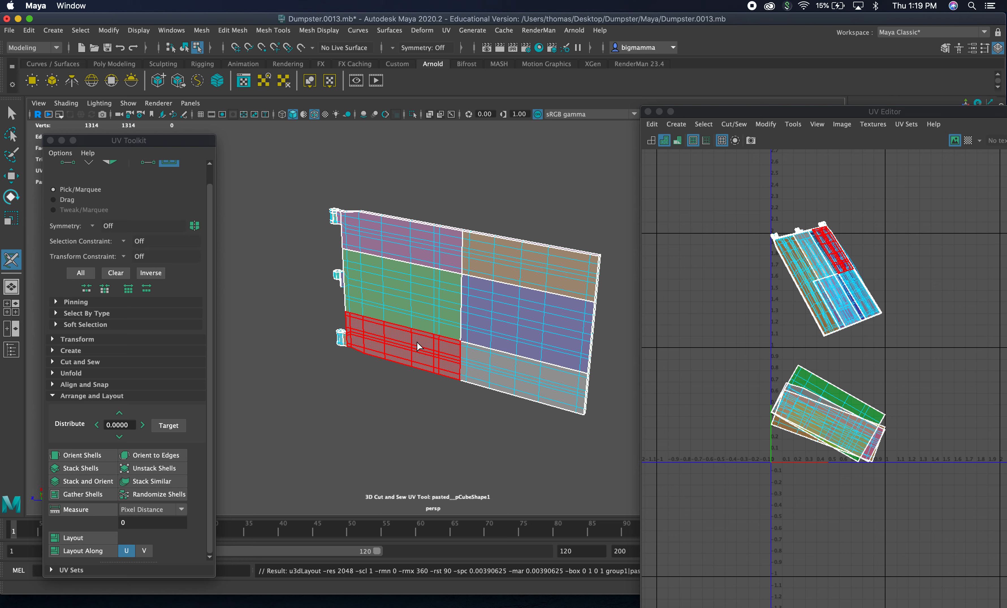
{"action": "key", "text": "ctrl+u"}
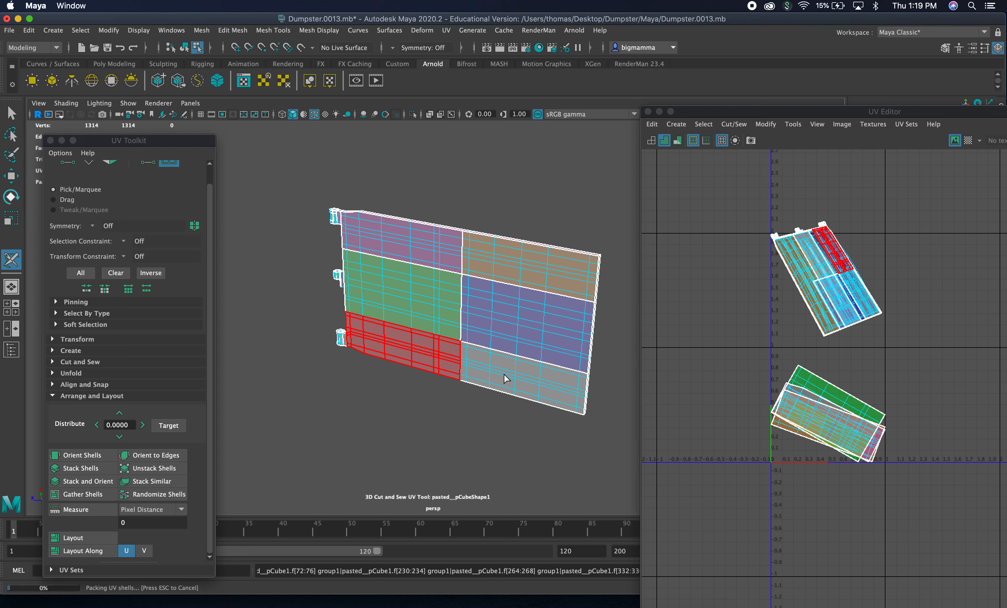
{"action": "left_click", "coordinate": [506, 378]}
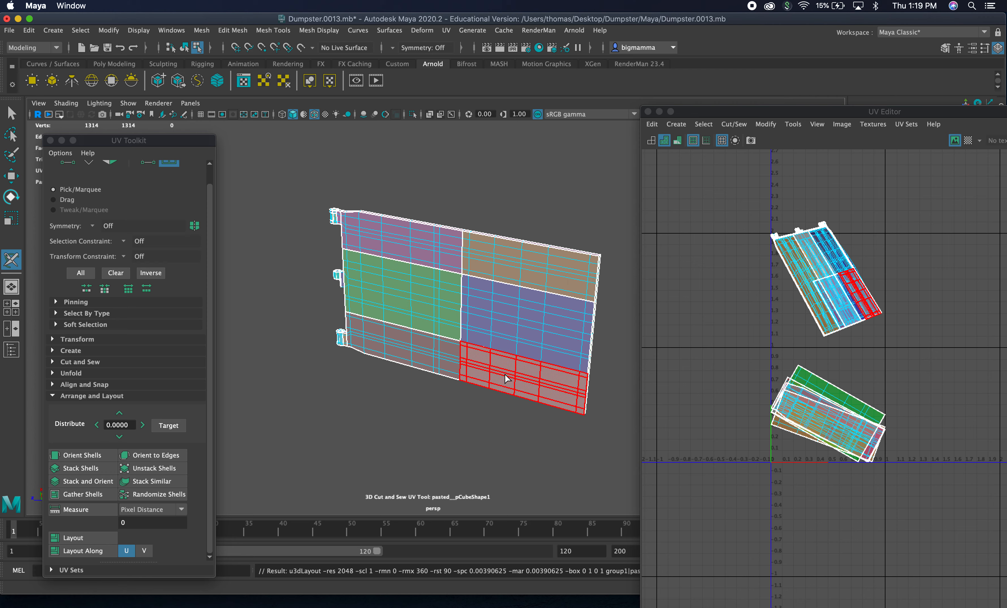
{"action": "key", "text": "ctrl+u"}
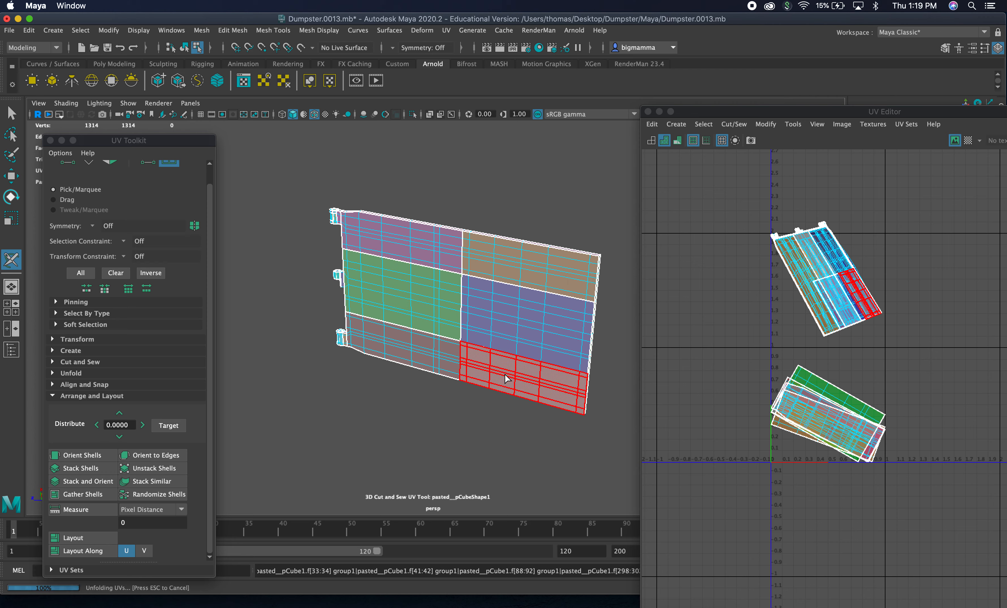
{"action": "left_click", "coordinate": [516, 326]}
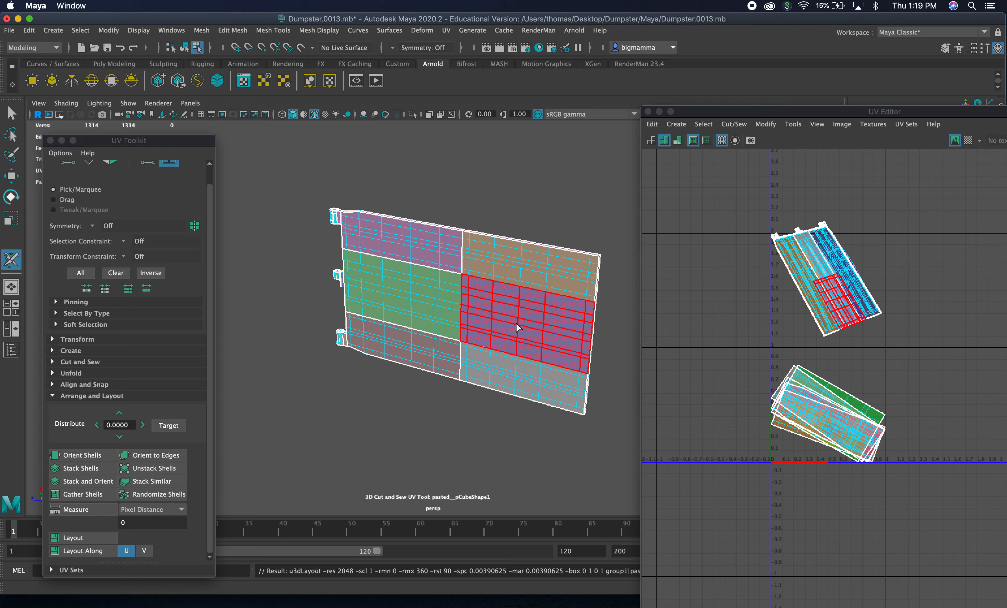
{"action": "key", "text": "ctrl+u"}
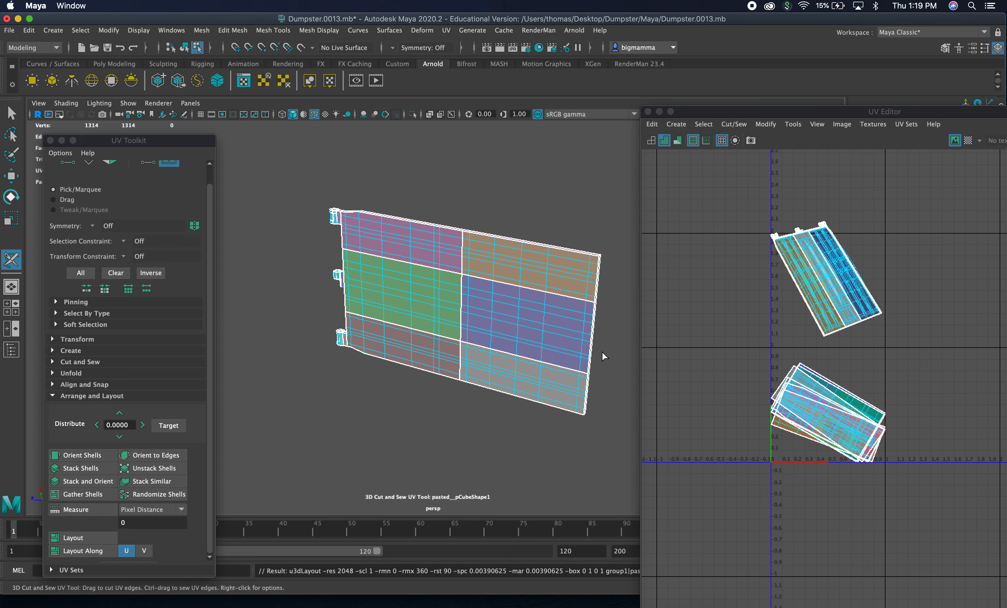
Unfold and lay out the three long ribbed UV shells on the lid's top face, then clear the selection.
{"action": "left_click_drag", "start_coordinate": [502, 288], "coordinate": [400, 349], "text": "alt"}
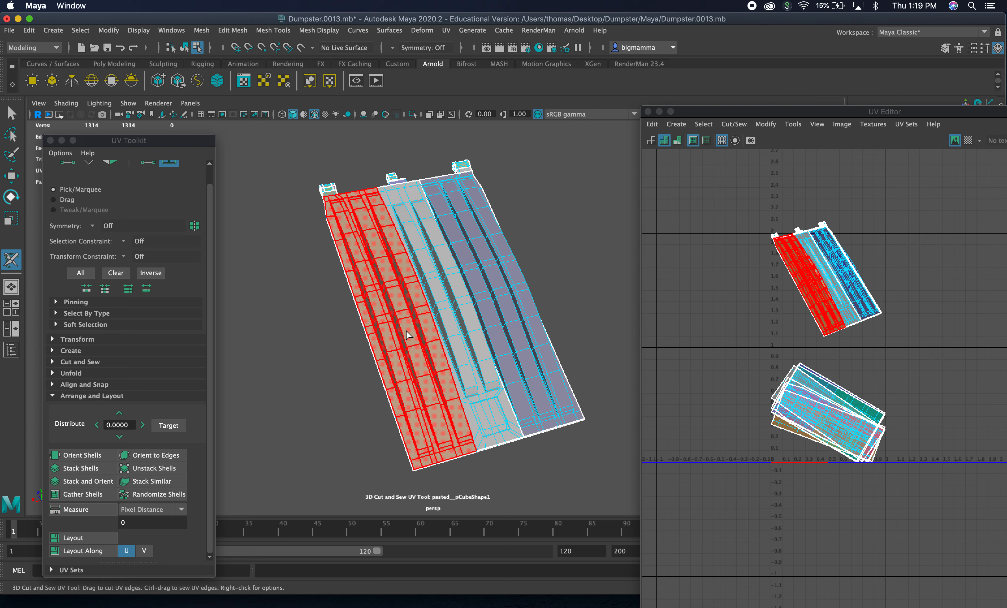
{"action": "key", "text": "ctrl+u"}
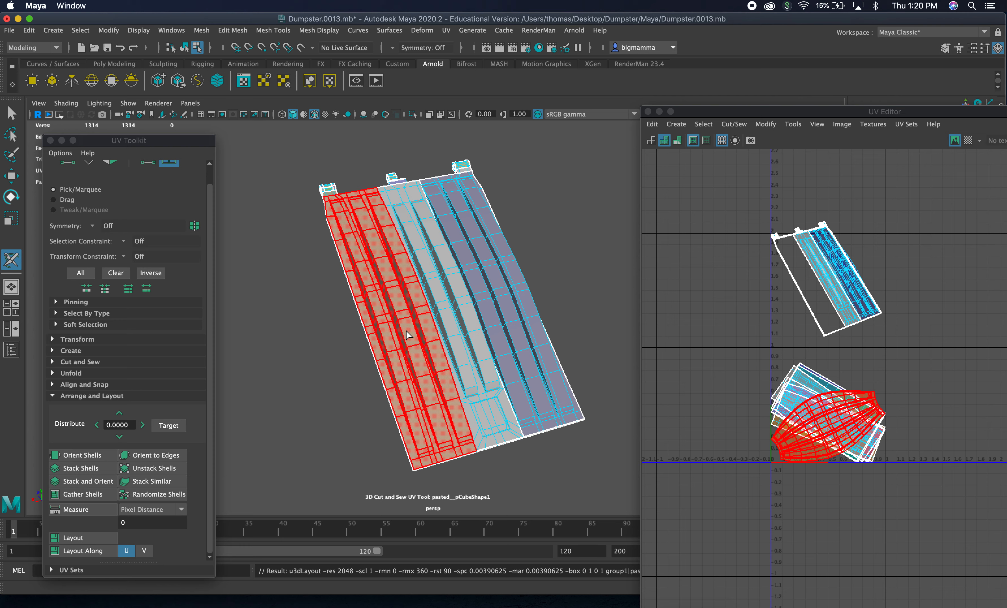
{"action": "left_click", "coordinate": [454, 315]}
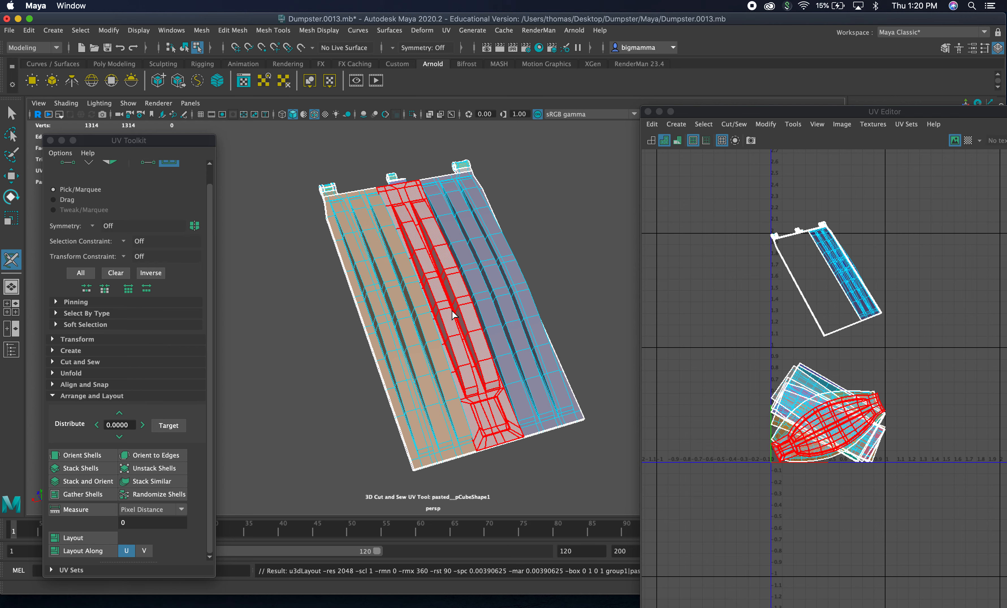
{"action": "left_click", "coordinate": [517, 288]}
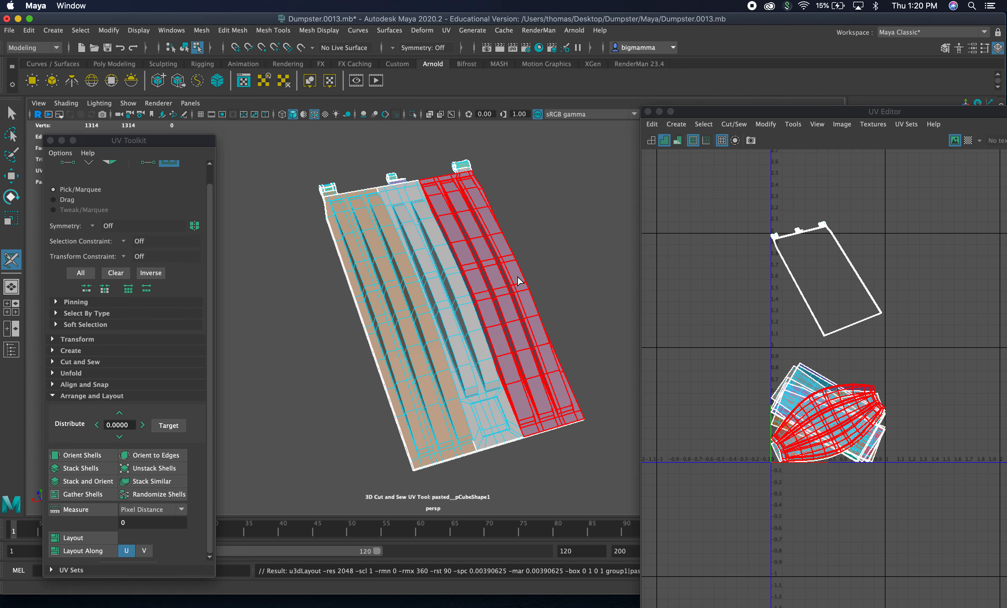
{"action": "left_click", "coordinate": [699, 296]}
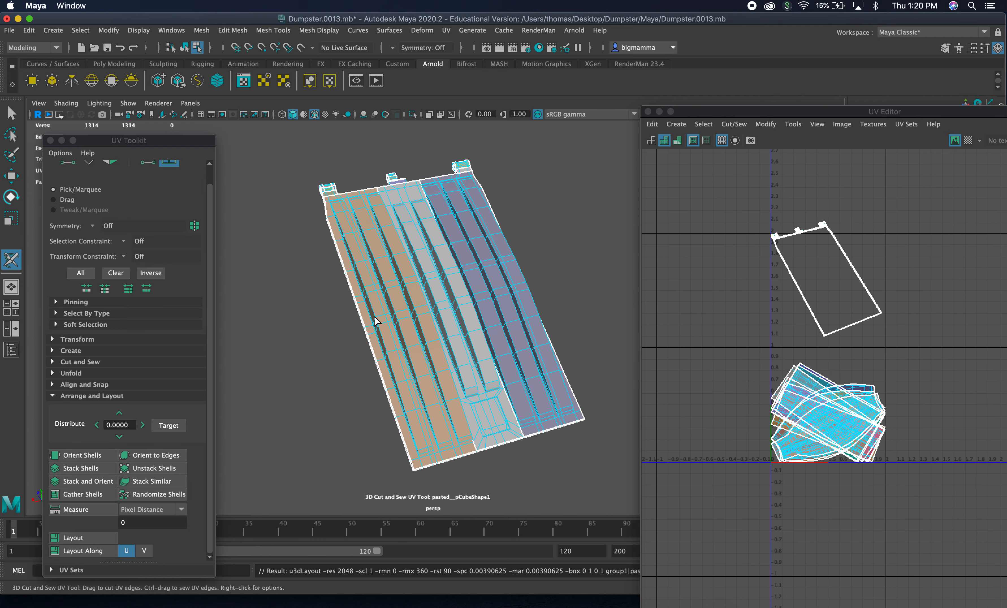
Unfold and lay out the thin rim shells along the lid's two long sides and the end opposite the hinges.
{"action": "left_click_drag", "start_coordinate": [527, 262], "coordinate": [429, 342], "text": "alt"}
{"action": "right_click_drag", "start_coordinate": [426, 346], "coordinate": [605, 371], "text": "alt"}
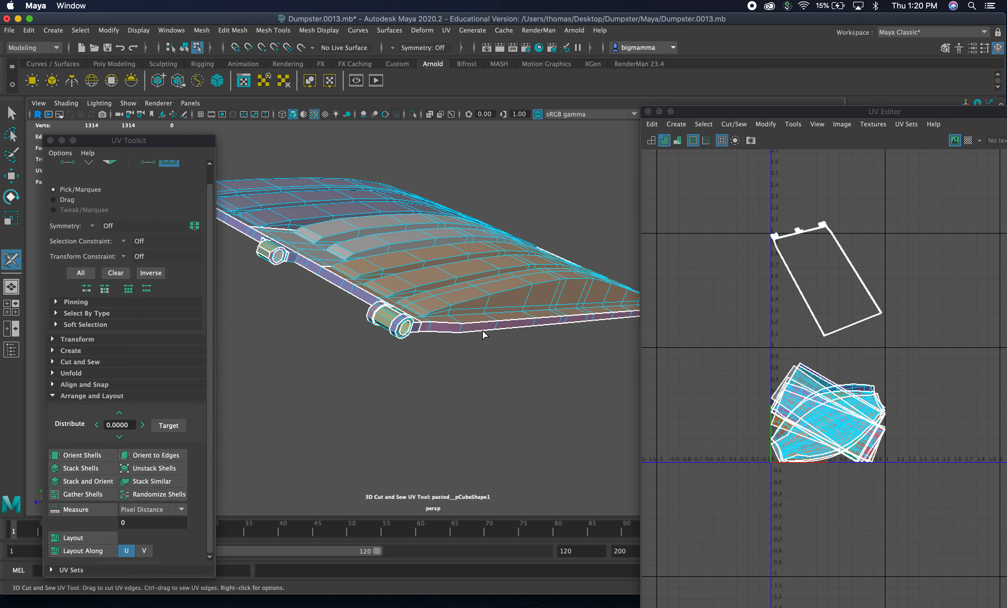
{"action": "key", "text": "ctrl+u"}
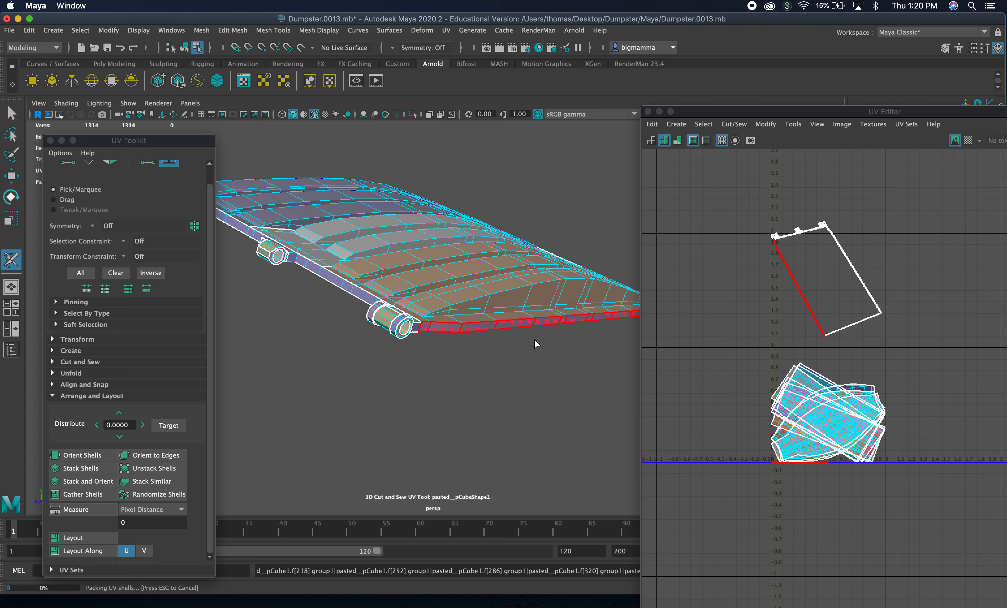
{"action": "left_click_drag", "start_coordinate": [540, 340], "coordinate": [470, 300], "text": "alt"}
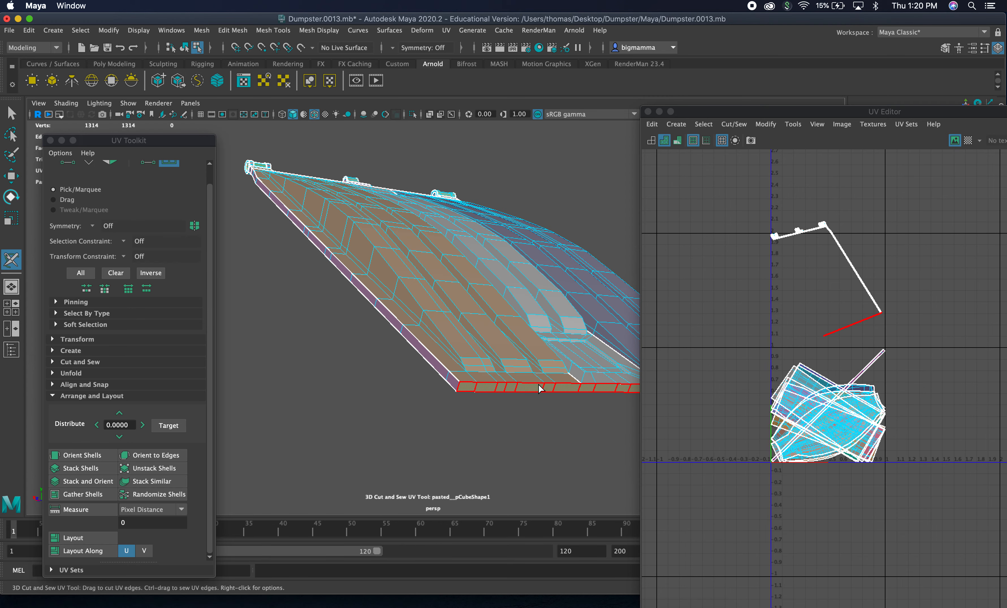
{"action": "key", "text": "ctrl+u"}
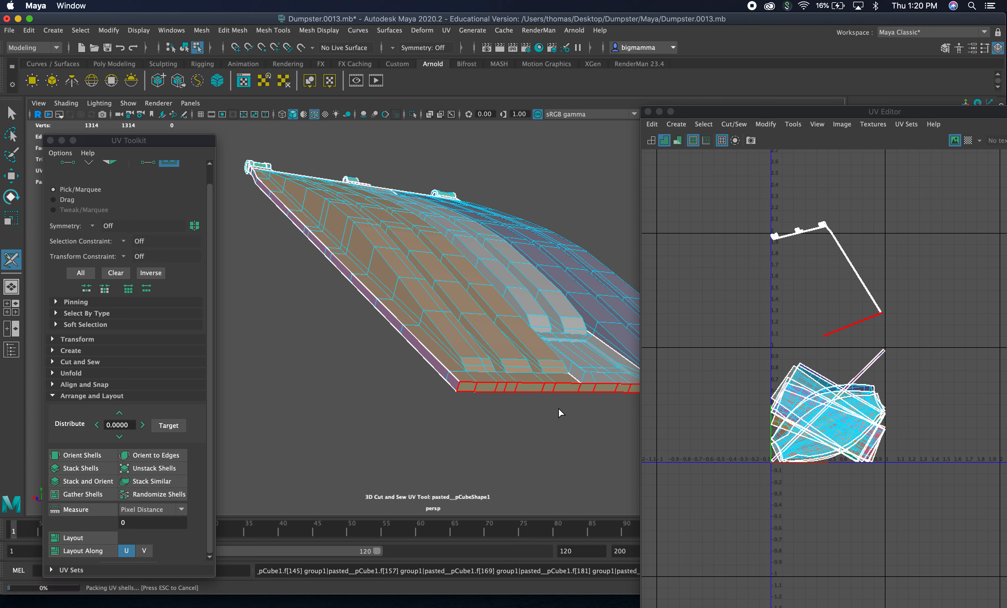
{"action": "left_click_drag", "start_coordinate": [561, 413], "coordinate": [440, 364], "text": "alt"}
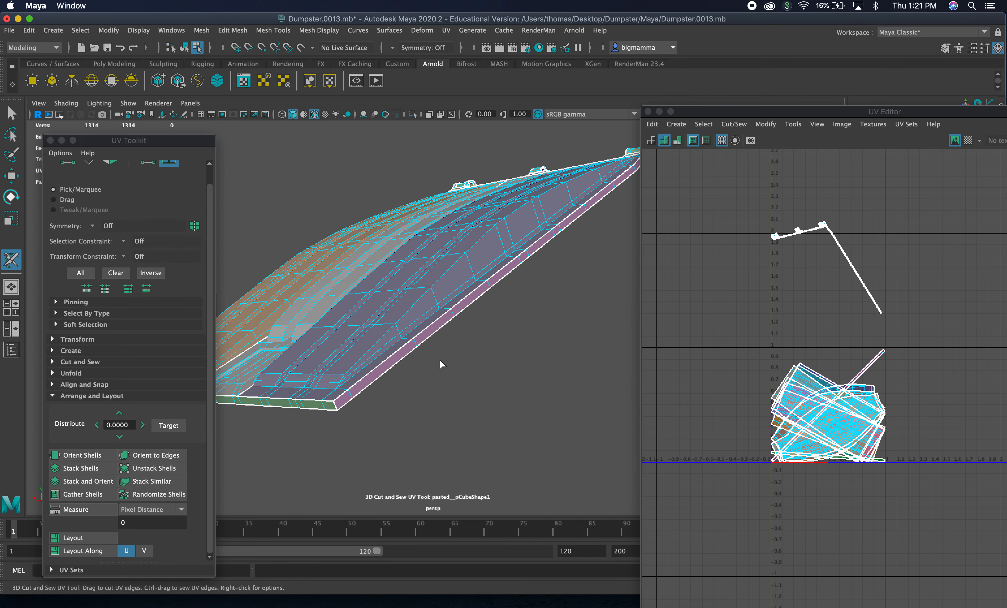
{"action": "double_click", "coordinate": [427, 333]}
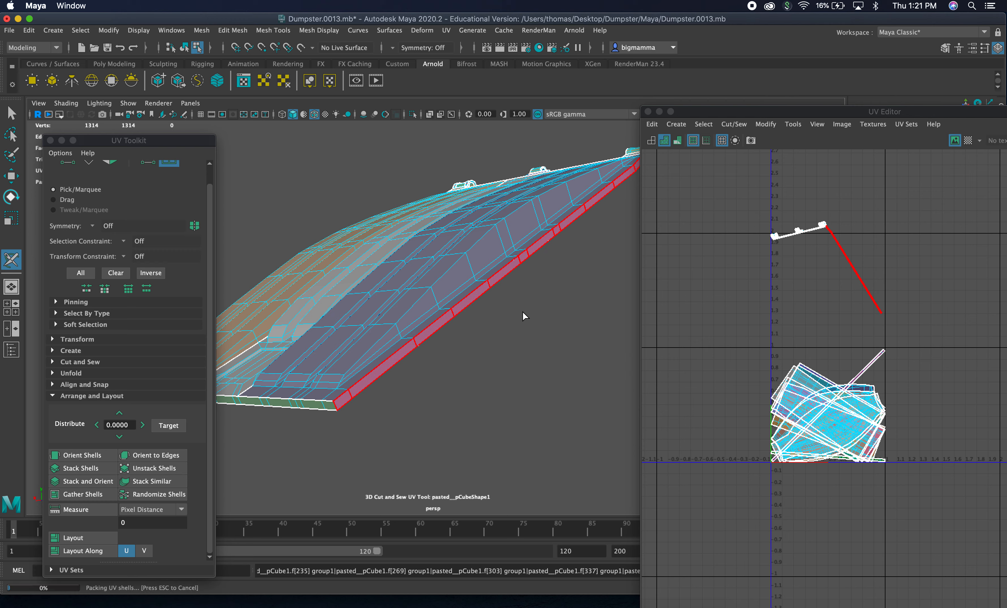
Unfold and lay out the thin rim shell along the hinge side and the small bracket shell at the middle hinge.
{"action": "left_click_drag", "start_coordinate": [546, 281], "coordinate": [428, 318], "text": "alt"}
{"action": "right_click_drag", "start_coordinate": [472, 317], "coordinate": [580, 330], "text": "alt"}
{"action": "left_click_drag", "start_coordinate": [573, 295], "coordinate": [496, 299], "text": "alt"}
{"action": "middle_click_drag", "start_coordinate": [496, 299], "coordinate": [396, 300], "text": "alt"}
{"action": "right_click_drag", "start_coordinate": [415, 305], "coordinate": [514, 328], "text": "alt"}
{"action": "left_click_drag", "start_coordinate": [514, 328], "coordinate": [502, 317], "text": "alt"}
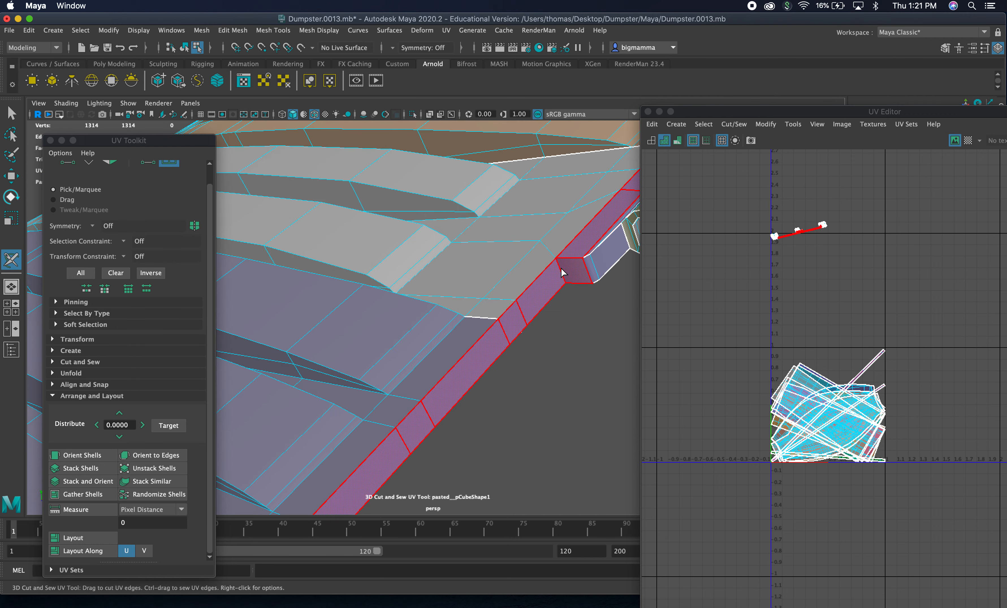
{"action": "right_click_drag", "start_coordinate": [548, 299], "coordinate": [486, 313], "text": "alt"}
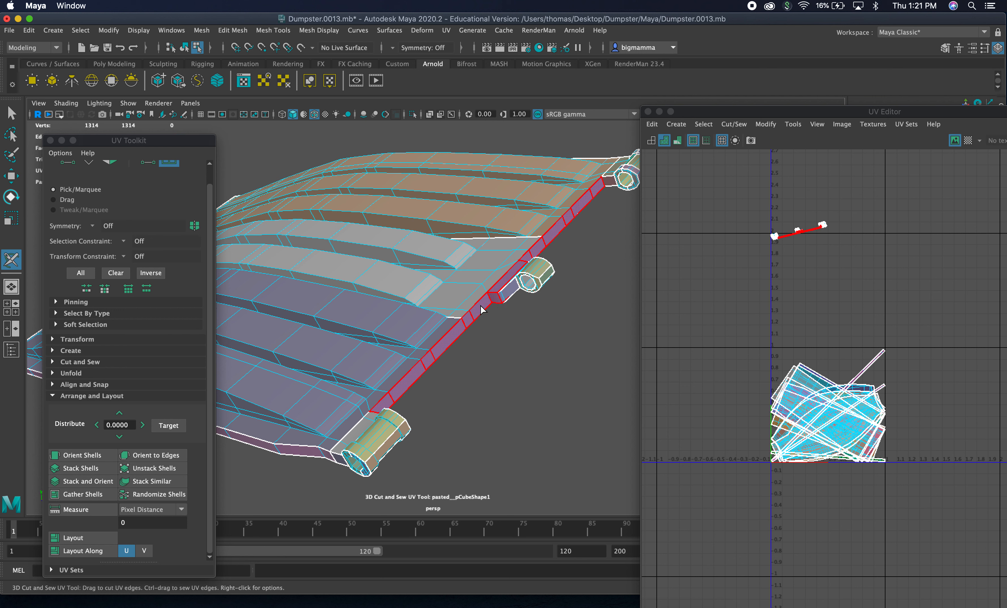
{"action": "key", "text": "ctrl+u"}
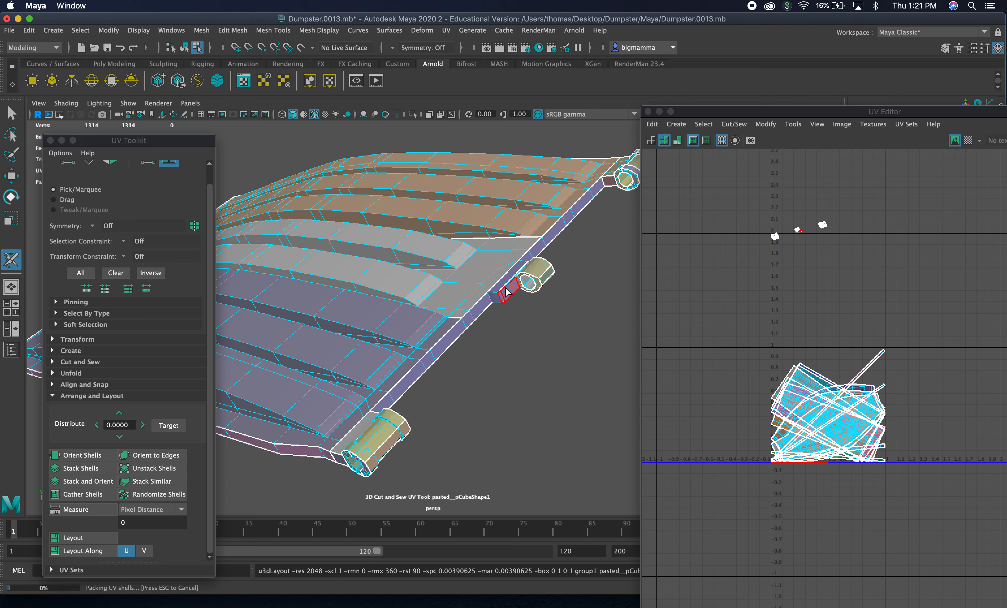
Unfold and lay out the flat side face shell on the middle hinge's barrel.
{"action": "right_click_drag", "start_coordinate": [506, 292], "coordinate": [670, 330], "text": "alt"}
{"action": "middle_click_drag", "start_coordinate": [614, 282], "coordinate": [474, 343], "text": "alt"}
{"action": "right_click_drag", "start_coordinate": [473, 343], "coordinate": [618, 342], "text": "alt"}
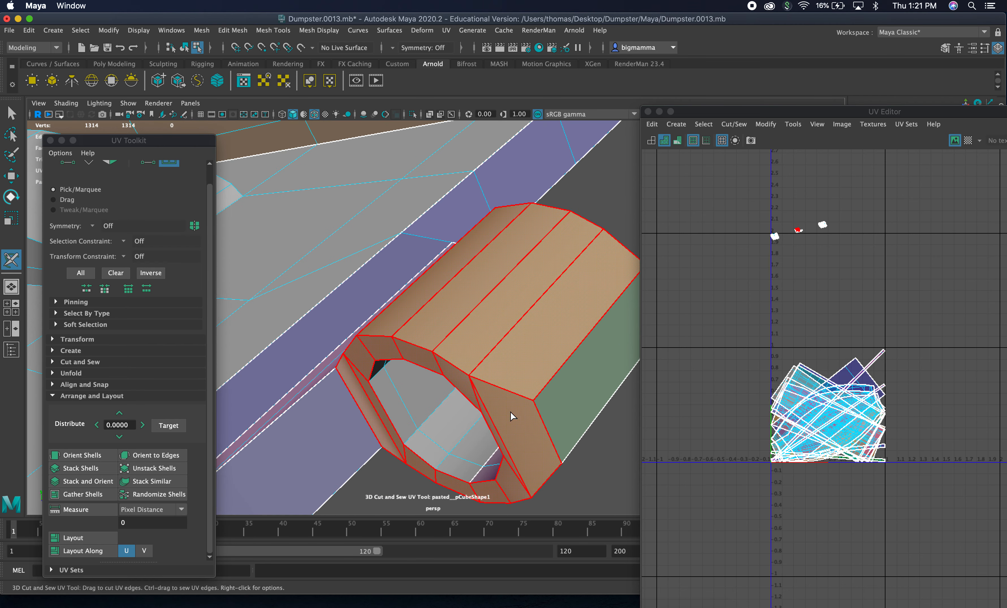
{"action": "left_click", "coordinate": [572, 401], "text": "ctrl+shift"}
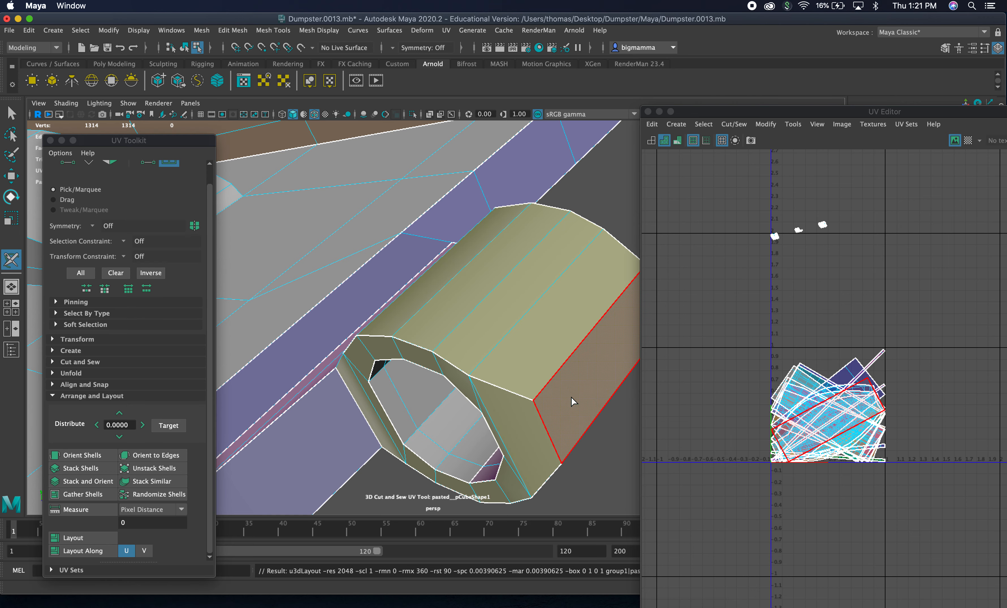
Cut the UV edges separating the middle hinge's ring-shaped end face from its barrel beside the bracket, then return to UV shell selection.
{"action": "left_click_drag", "start_coordinate": [478, 365], "coordinate": [366, 295], "text": "alt"}
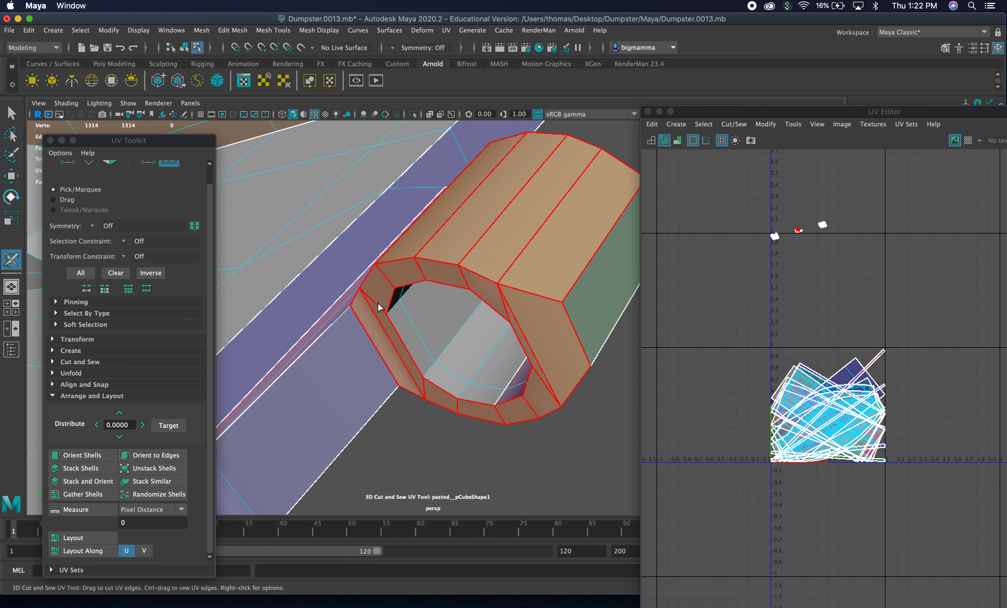
{"action": "right_click_drag", "start_coordinate": [377, 307], "coordinate": [382, 237]}
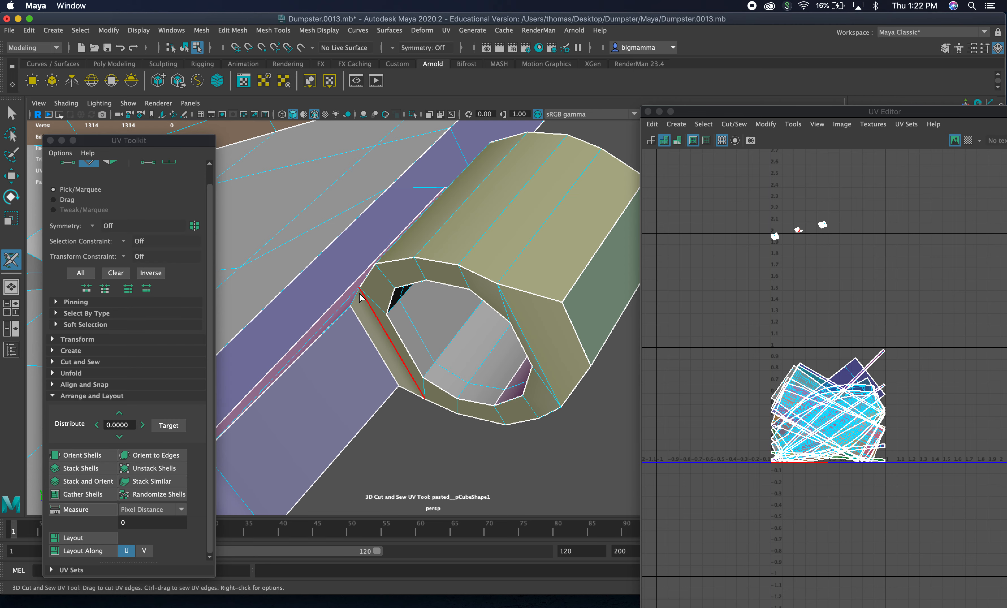
{"action": "left_click_drag", "start_coordinate": [364, 301], "coordinate": [376, 305], "text": "alt"}
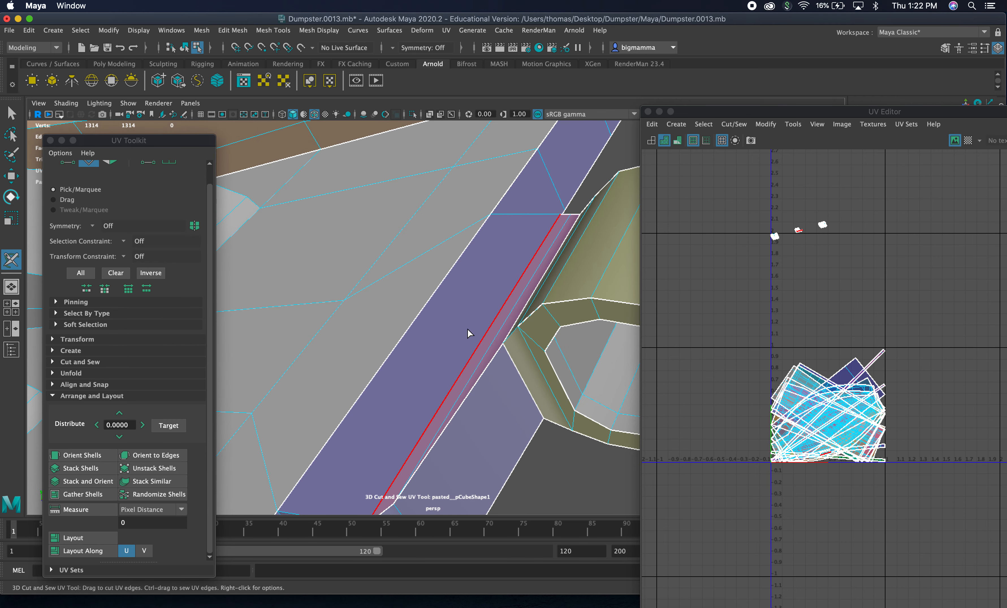
{"action": "left_click", "coordinate": [515, 335]}
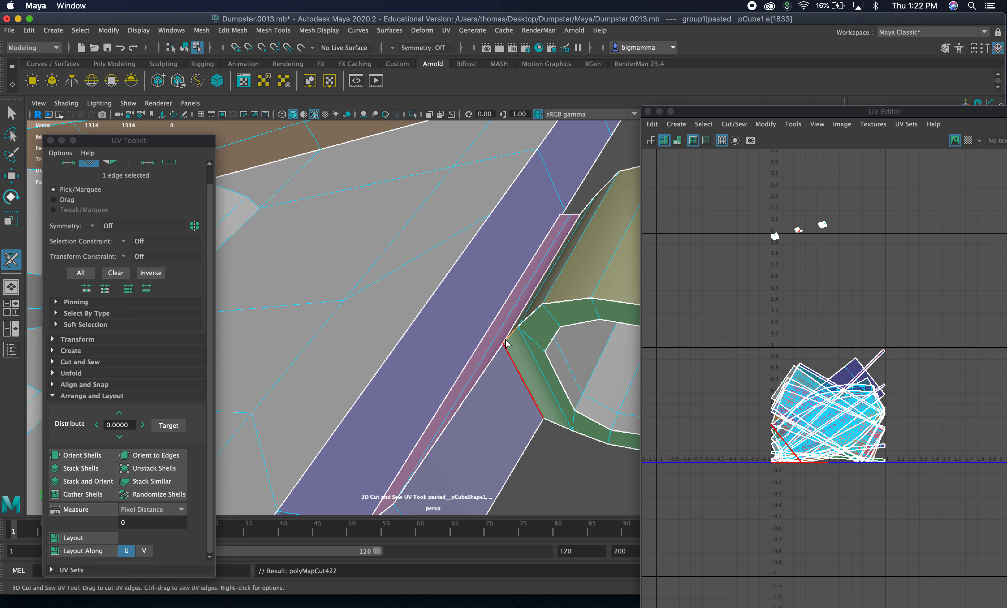
{"action": "double_click", "coordinate": [511, 333]}
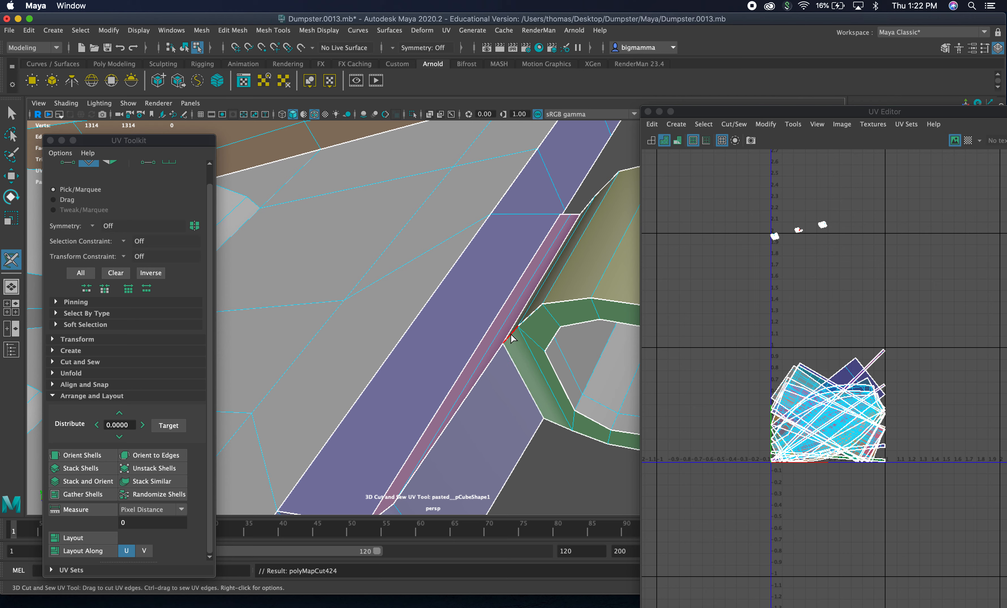
{"action": "right_click", "coordinate": [537, 325]}
{"action": "mouse_move", "coordinate": [540, 295]}
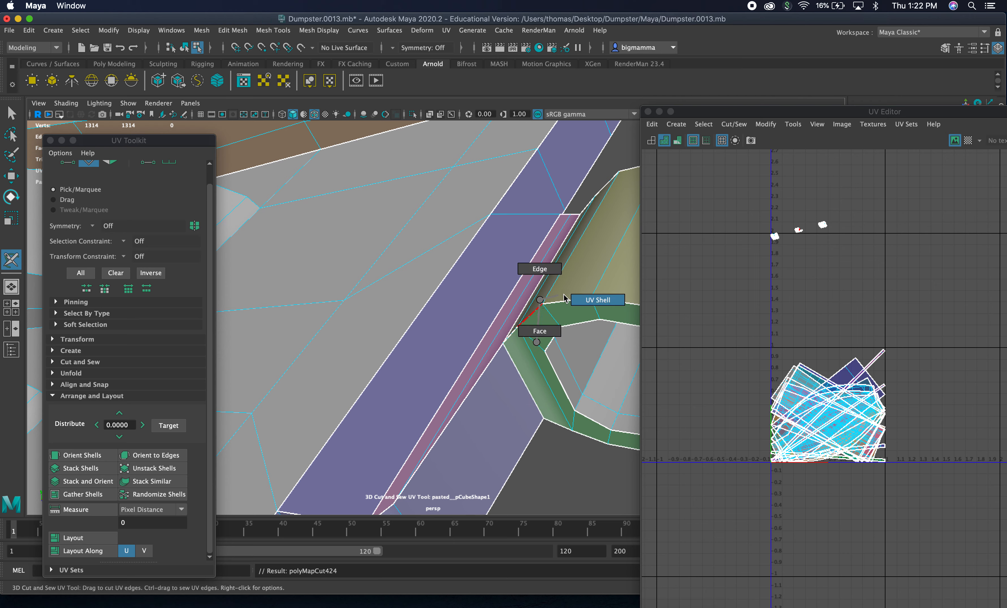
{"action": "left_click", "coordinate": [588, 301]}
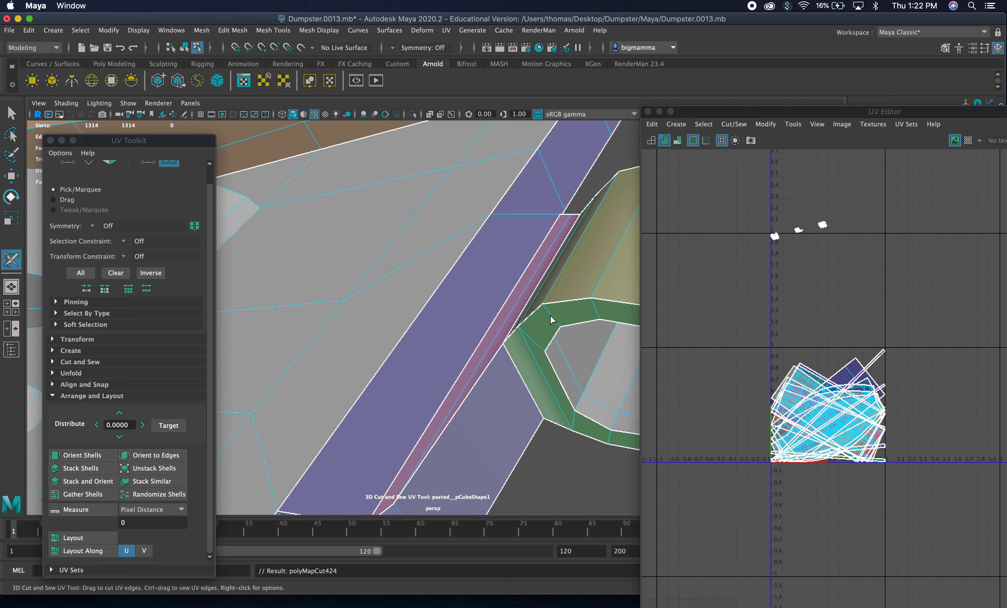
Unfold and lay out the ring-shaped end face shell and the curved outer shell on top of the middle hinge's barrel.
{"action": "left_click_drag", "start_coordinate": [564, 324], "coordinate": [507, 316], "text": "alt"}
{"action": "double_click", "coordinate": [494, 333]}
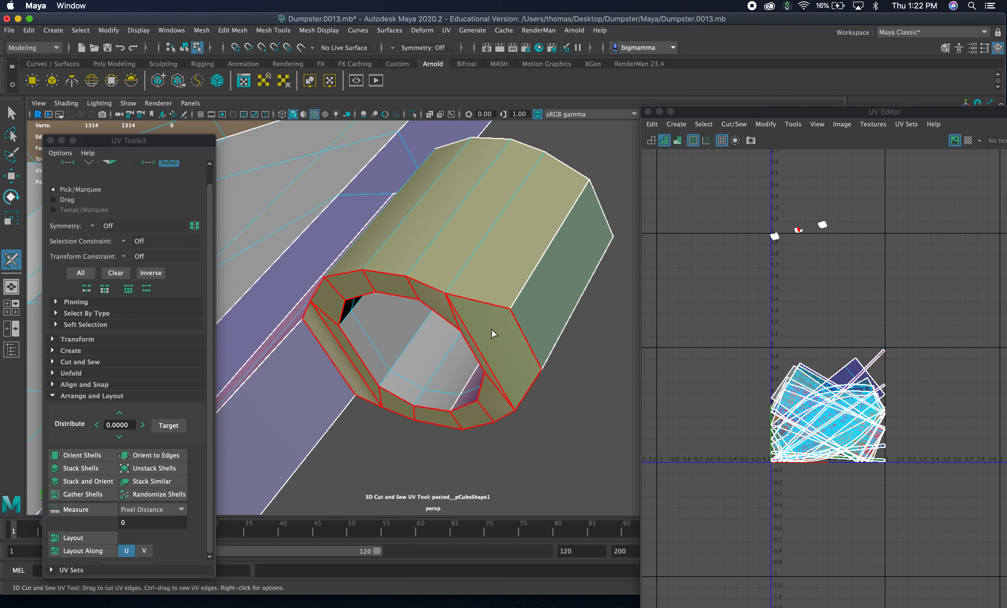
{"action": "key", "text": "ctrl+u"}
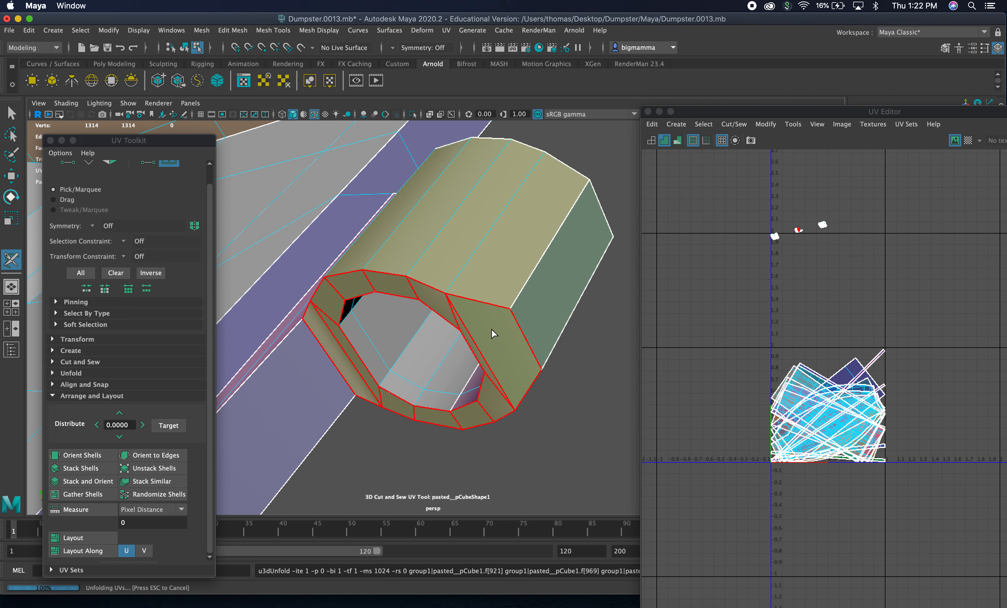
{"action": "double_click", "coordinate": [484, 255]}
{"action": "key", "text": "ctrl+u"}
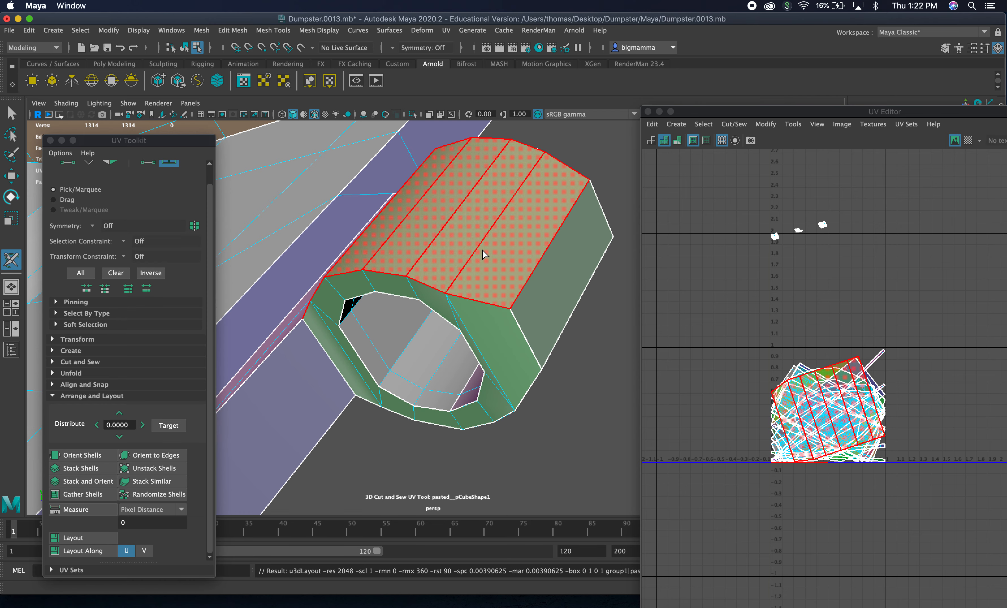
{"action": "left_click", "coordinate": [546, 310]}
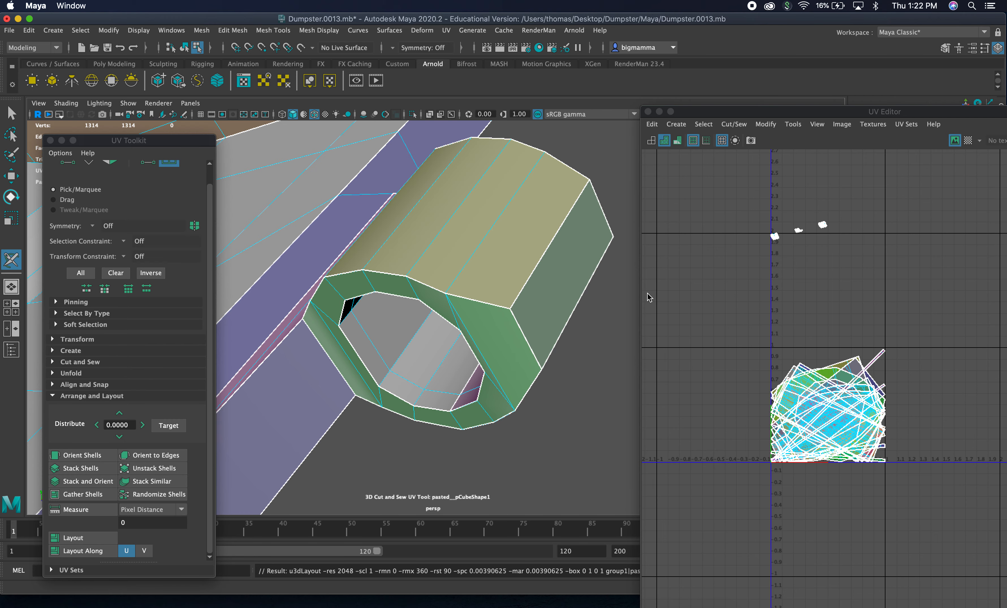
Unfold and lay out the narrow strip shell between the middle hinge's bracket and barrel on the upper side.
{"action": "left_click_drag", "start_coordinate": [462, 234], "coordinate": [415, 376], "text": "alt"}
{"action": "scroll", "coordinate": [411, 377], "scroll_direction": "down", "scroll_amount": 5}
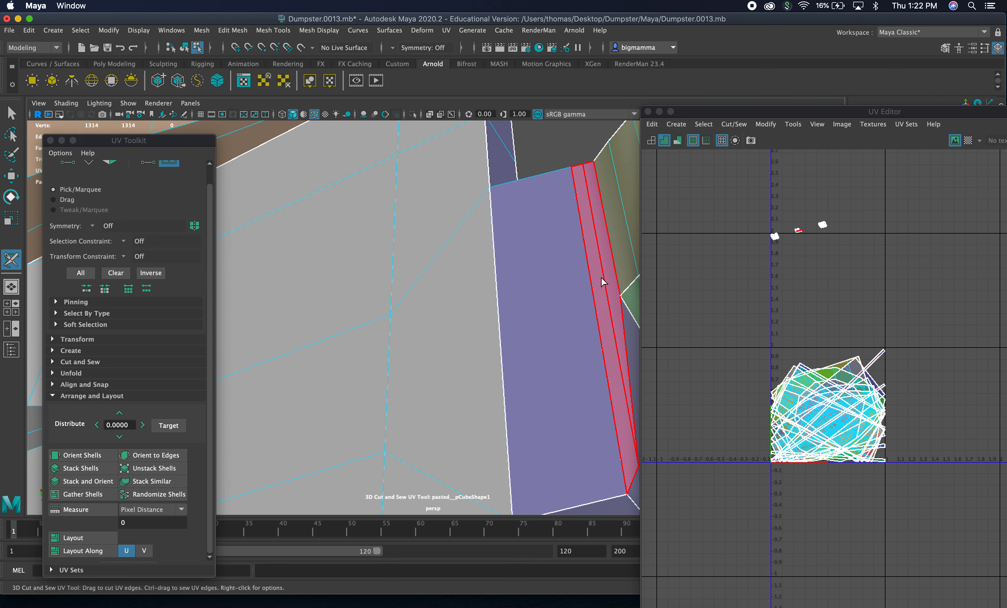
{"action": "key", "text": "ctrl+u"}
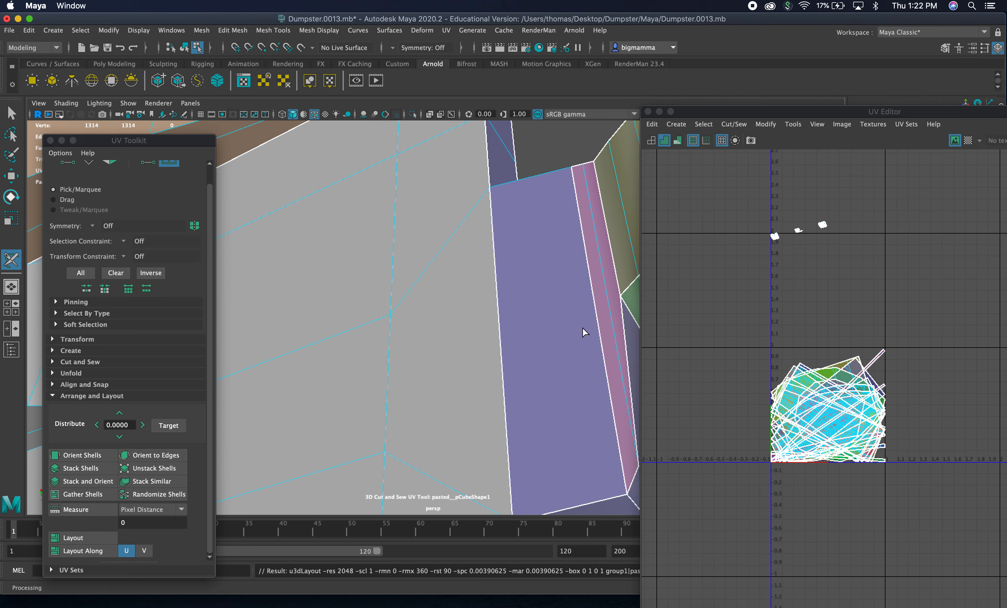
{"action": "right_click_drag", "start_coordinate": [585, 332], "coordinate": [511, 297], "text": "alt"}
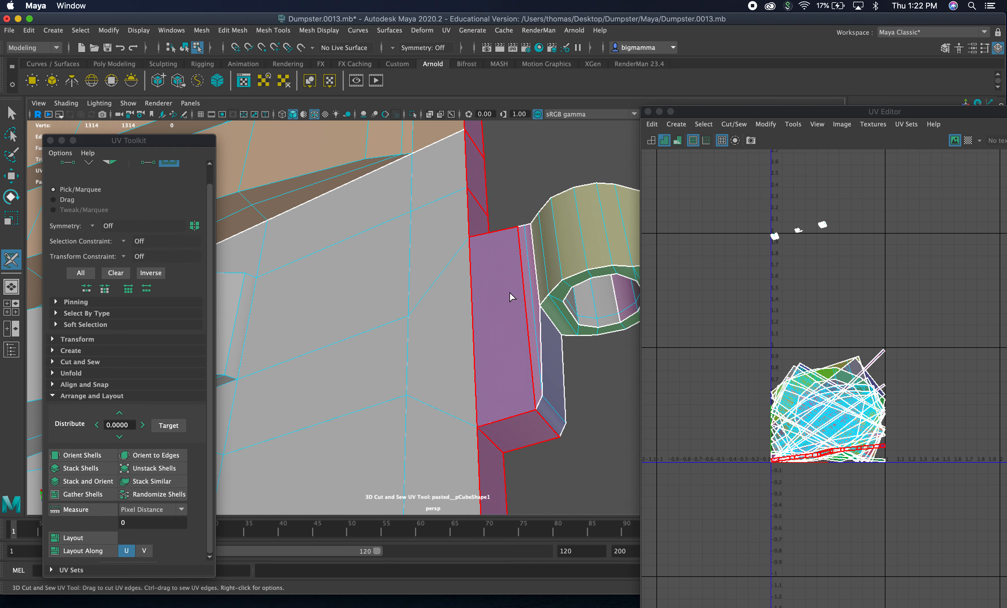
Unfold and lay out the inner bore shell and the opposite ring-shaped end face shell of the middle hinge.
{"action": "left_click_drag", "start_coordinate": [515, 292], "coordinate": [448, 362], "text": "alt"}
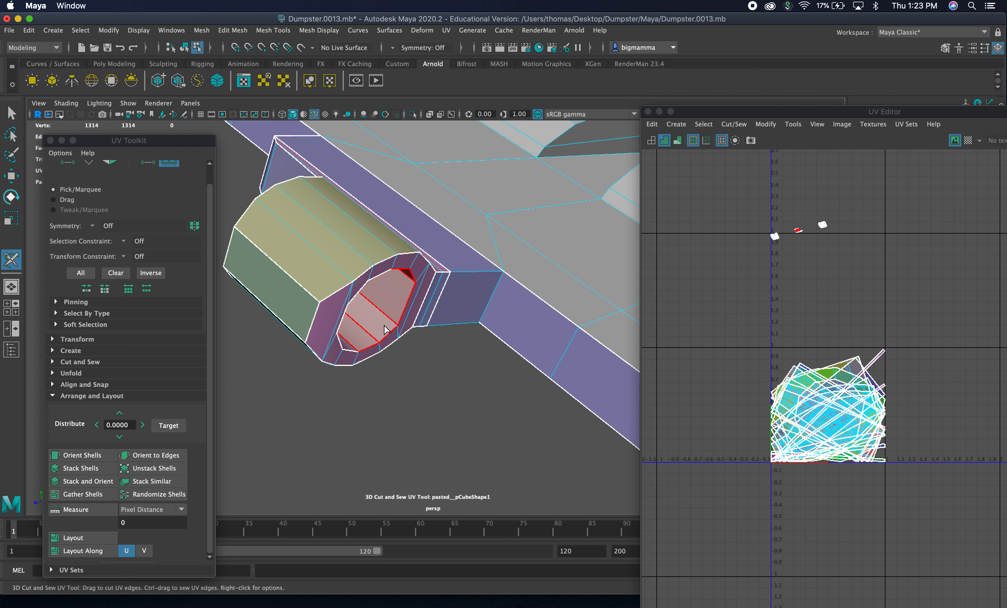
{"action": "key", "text": "ctrl+u"}
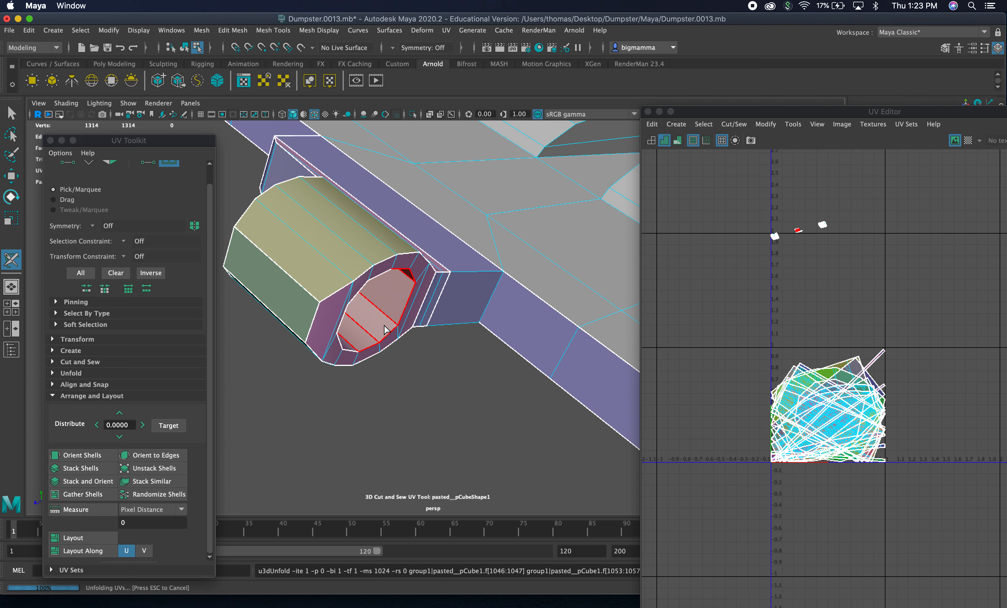
{"action": "key", "text": "ctrl+l"}
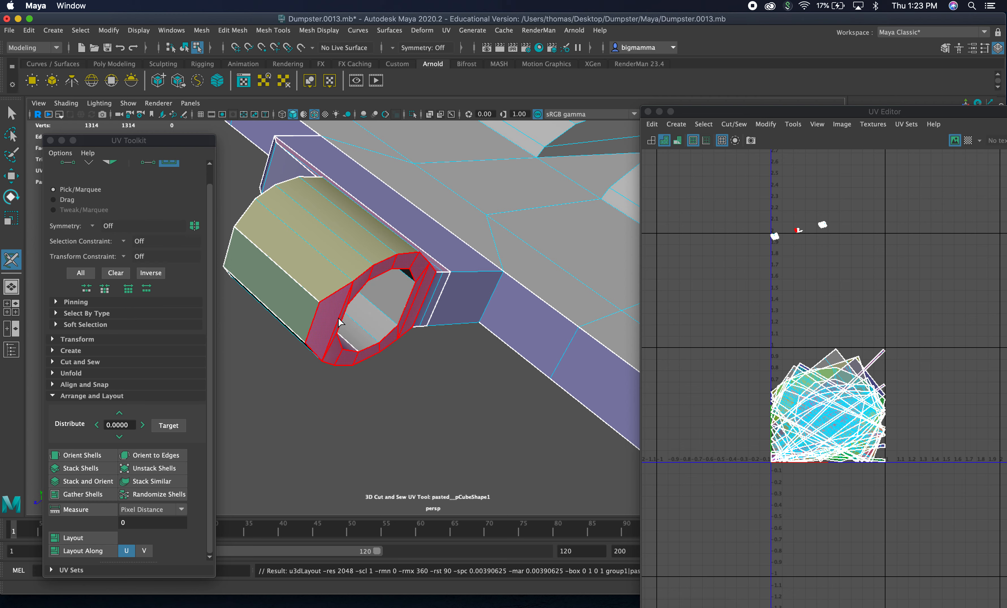
{"action": "key", "text": "ctrl+u"}
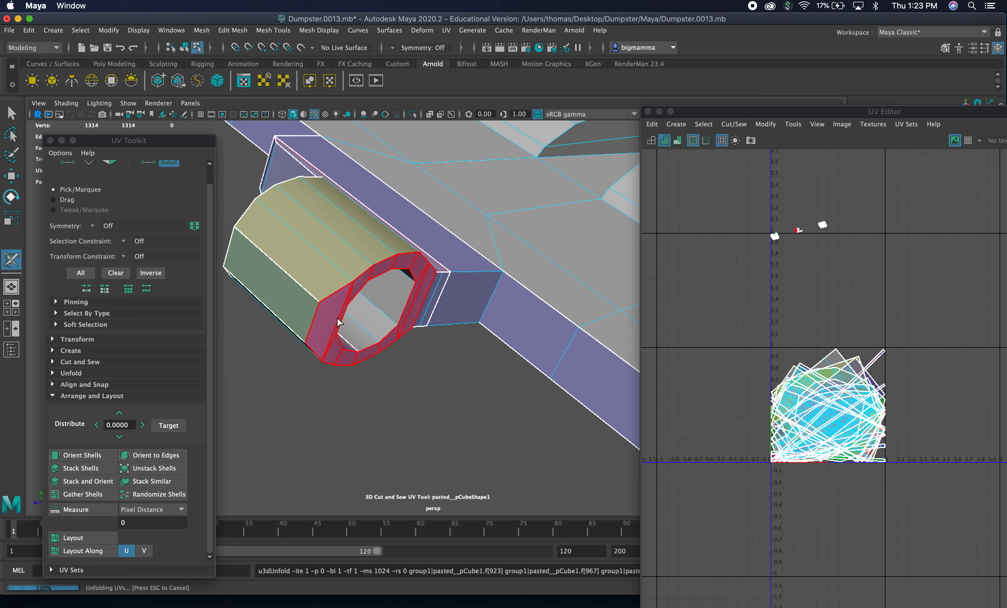
{"action": "key", "text": "ctrl+l"}
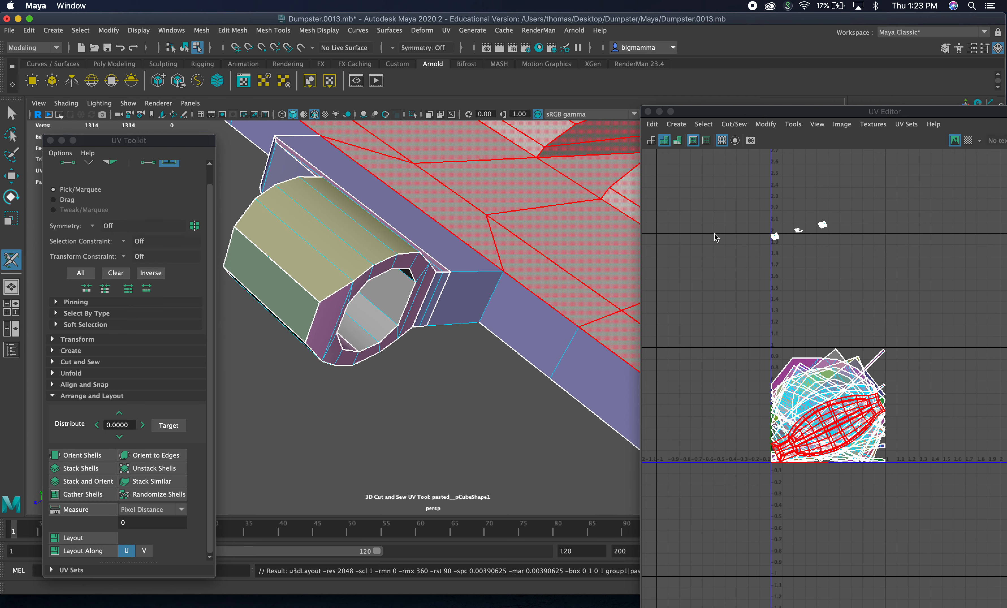
Unfold and lay out the remaining inner bore shell and the small side strip shell where the middle hinge meets its bracket.
{"action": "left_click_drag", "start_coordinate": [413, 308], "coordinate": [364, 312], "text": "alt"}
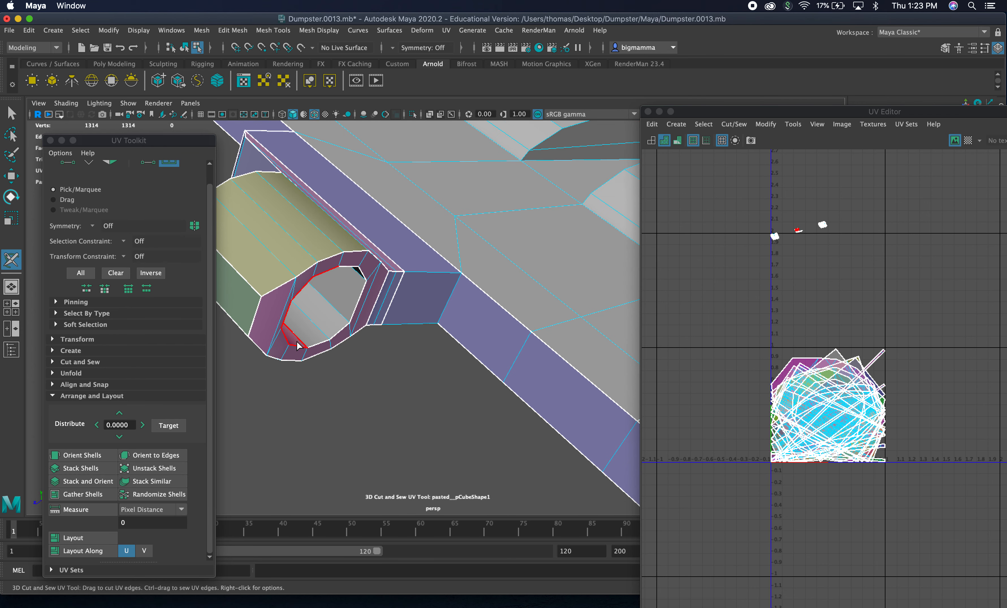
{"action": "key", "text": "ctrl+u"}
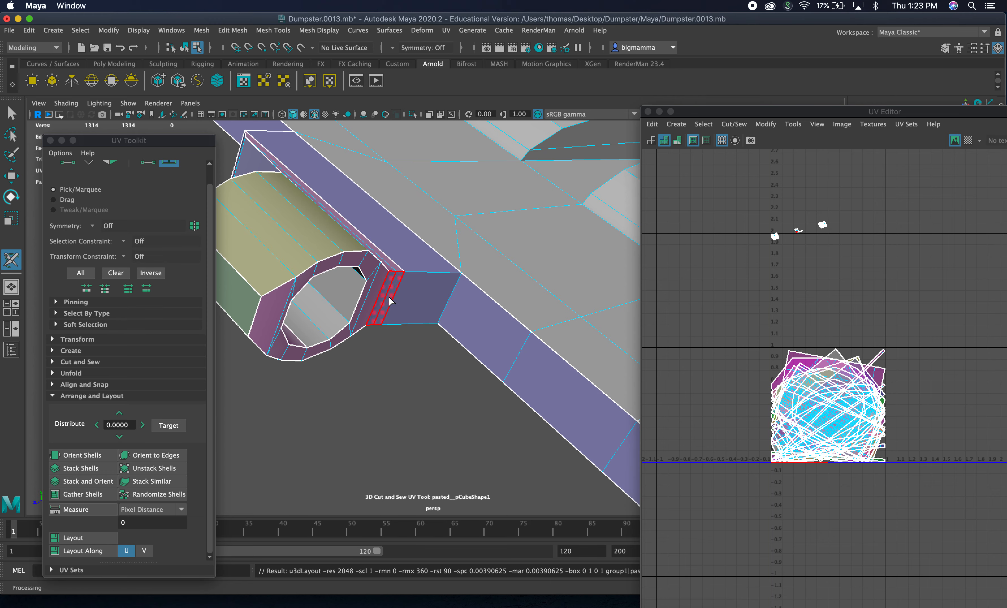
{"action": "key", "text": "ctrl+u"}
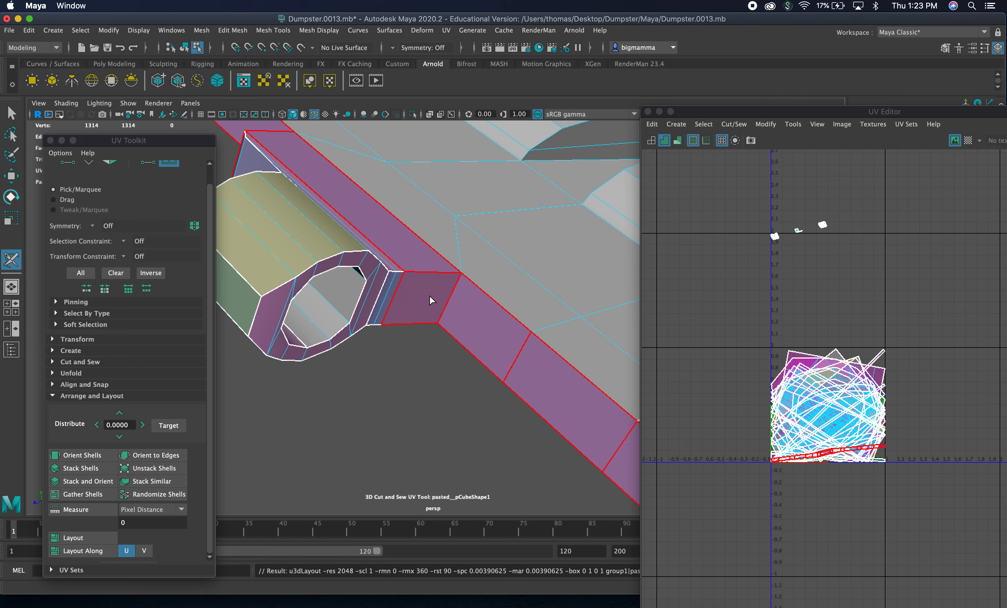
Unfold and lay out the thin strip shell beneath the middle hinge and the curved shell on the underside of its barrel.
{"action": "right_click_drag", "start_coordinate": [390, 270], "coordinate": [353, 359], "text": "alt"}
{"action": "left_click_drag", "start_coordinate": [354, 358], "coordinate": [384, 333], "text": "alt"}
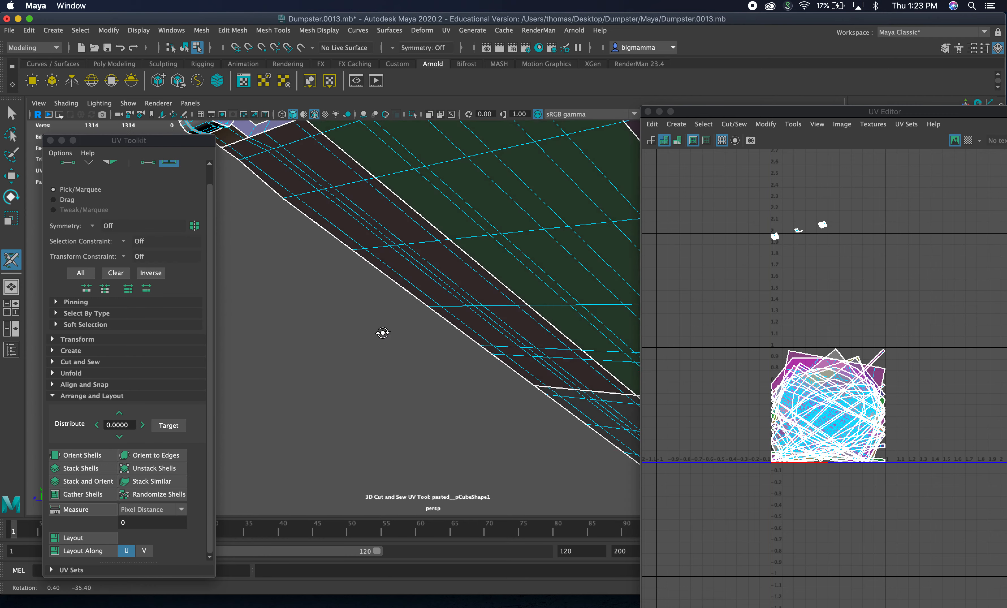
{"action": "mouse_move", "coordinate": [384, 332]}
{"action": "right_mouse_down", "text": "alt"}
{"action": "mouse_move", "coordinate": [413, 328]}
{"action": "mouse_move", "coordinate": [373, 326]}
{"action": "right_mouse_up", "text": "alt"}
{"action": "middle_click_drag", "start_coordinate": [373, 325], "coordinate": [362, 373], "text": "alt"}
{"action": "right_click_drag", "start_coordinate": [362, 373], "coordinate": [568, 319], "text": "alt"}
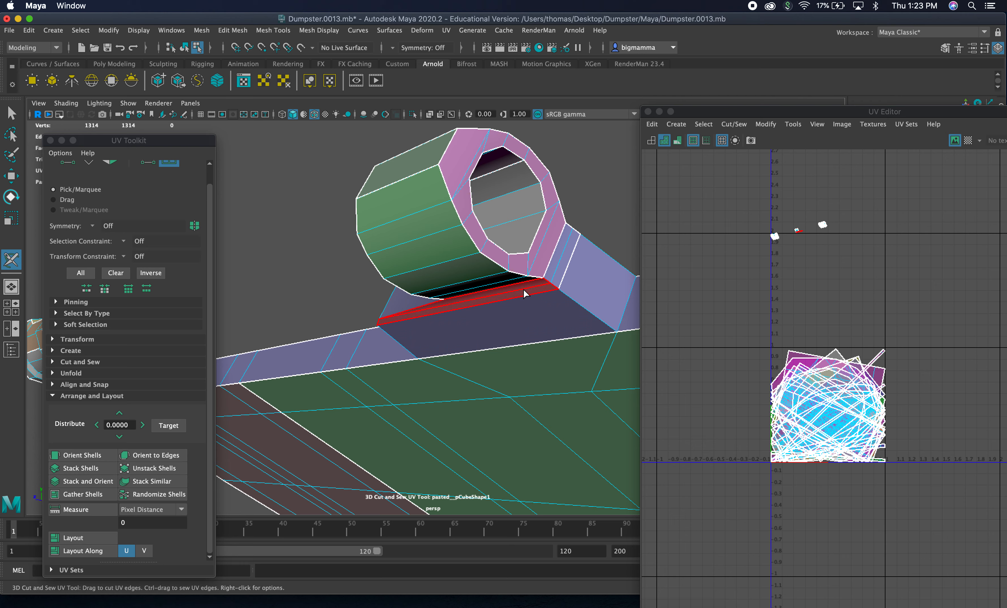
{"action": "key", "text": "ctrl+u"}
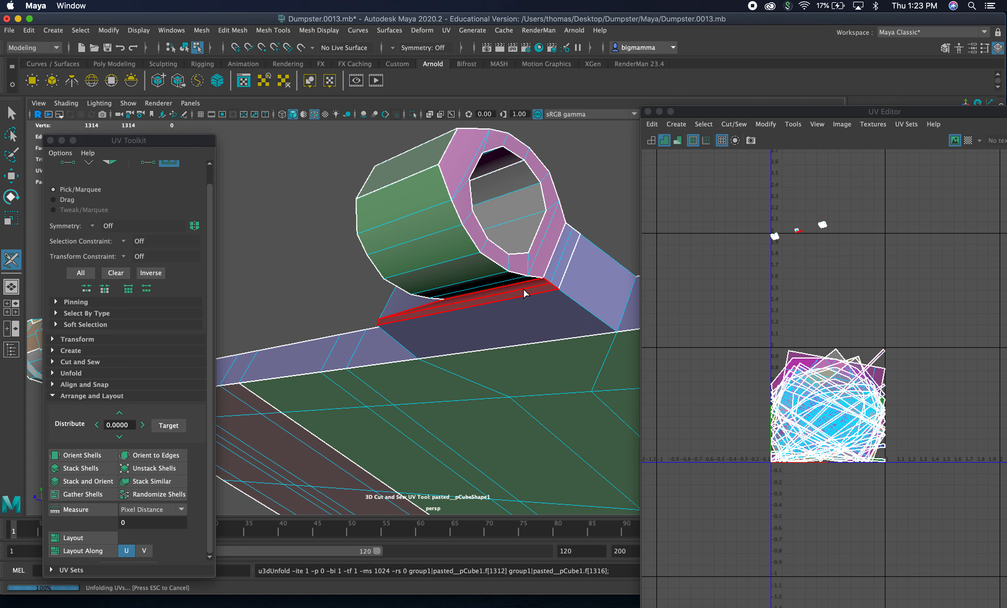
{"action": "key", "text": "ctrl+l"}
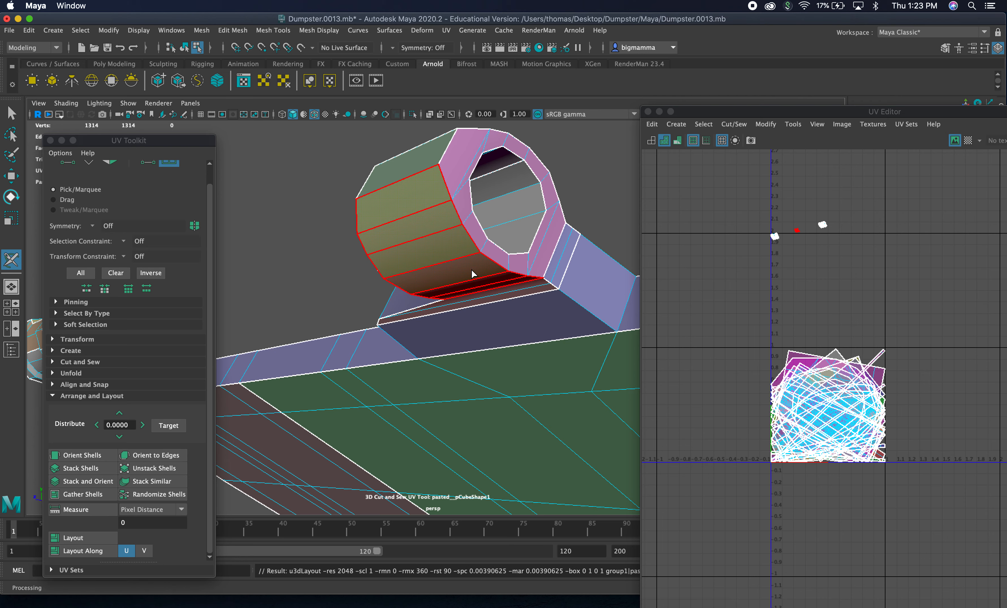
{"action": "key", "text": "ctrl+l"}
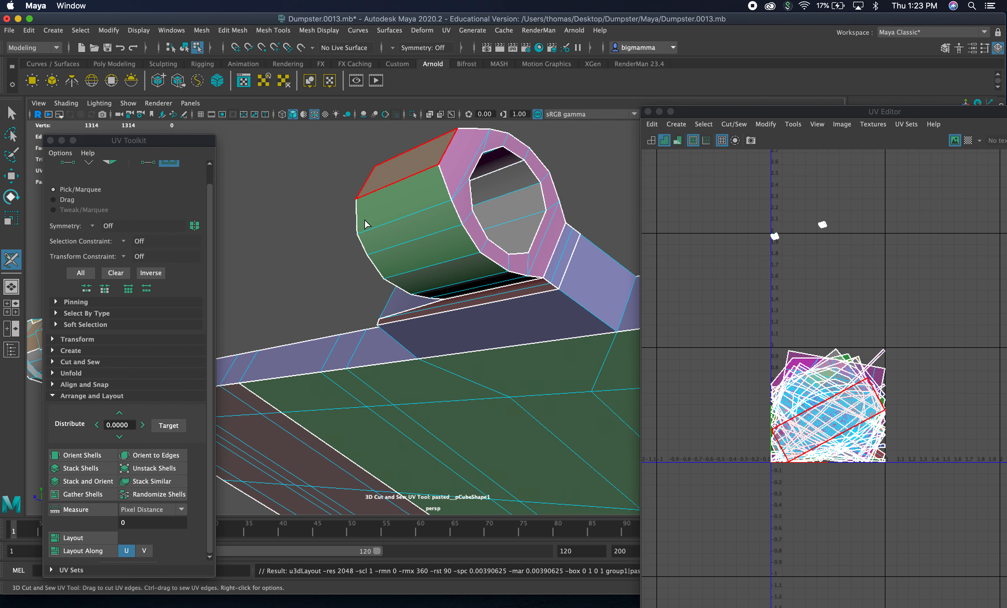
Unfold and lay out the ring-shaped end face shell and the adjoining collar shell on the corner hinge's barrel.
{"action": "right_click_drag", "start_coordinate": [454, 263], "coordinate": [330, 344], "text": "alt"}
{"action": "middle_click_drag", "start_coordinate": [476, 323], "coordinate": [467, 325], "text": "alt"}
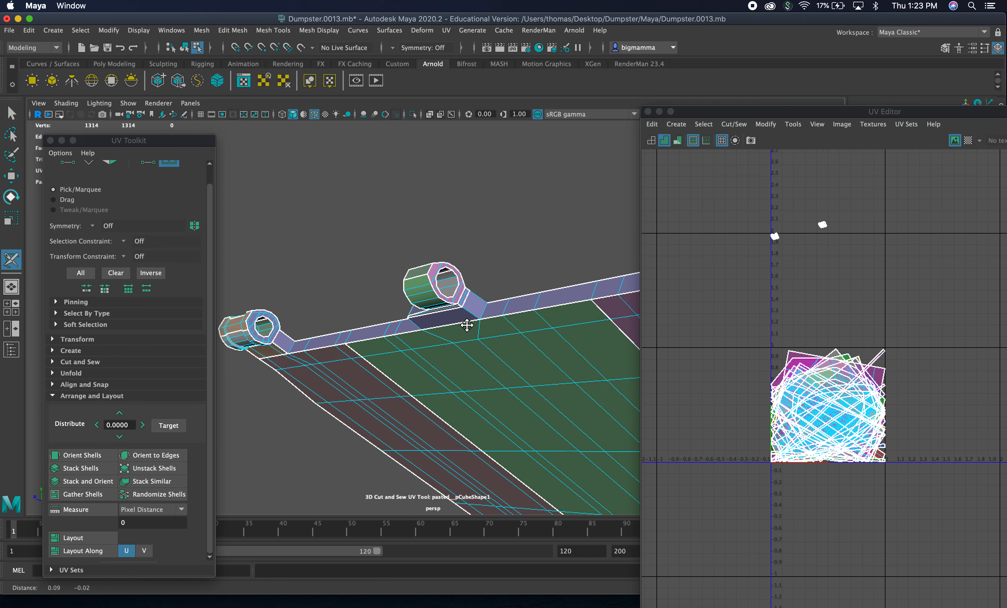
{"action": "scroll", "coordinate": [467, 325], "scroll_direction": "up", "scroll_amount": 8}
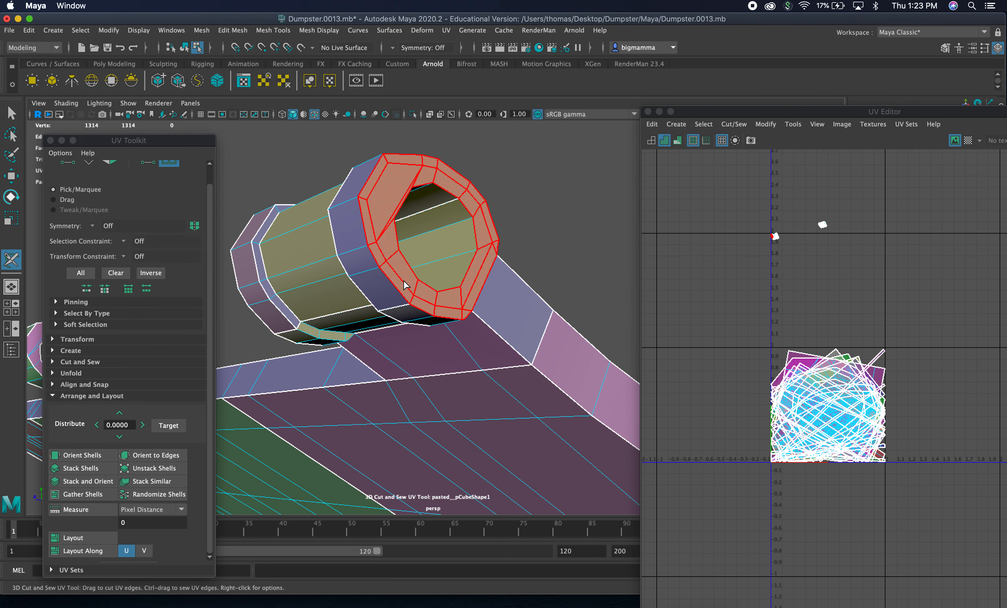
{"action": "left_click", "coordinate": [404, 285]}
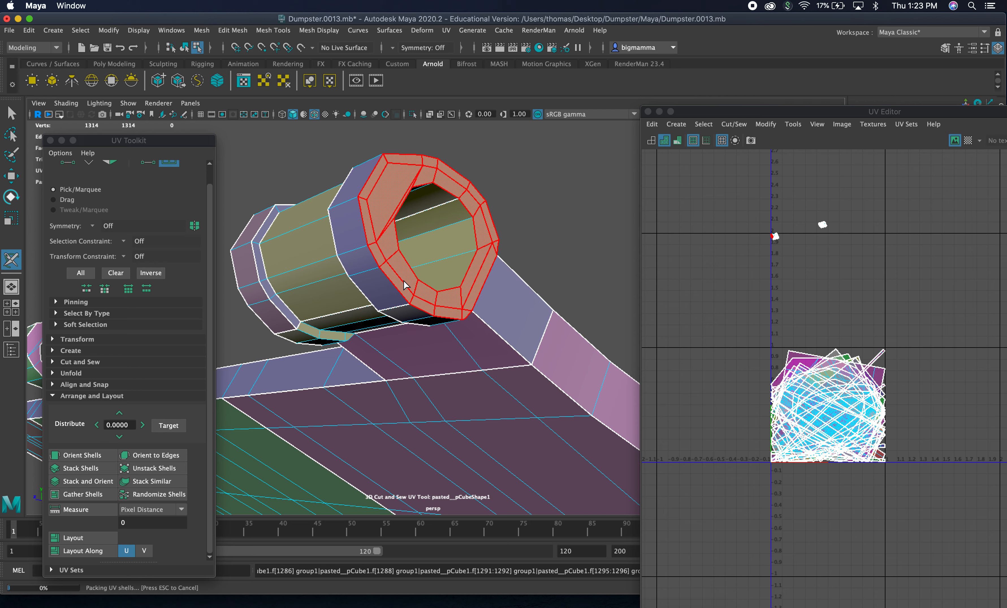
{"action": "left_click", "coordinate": [381, 286]}
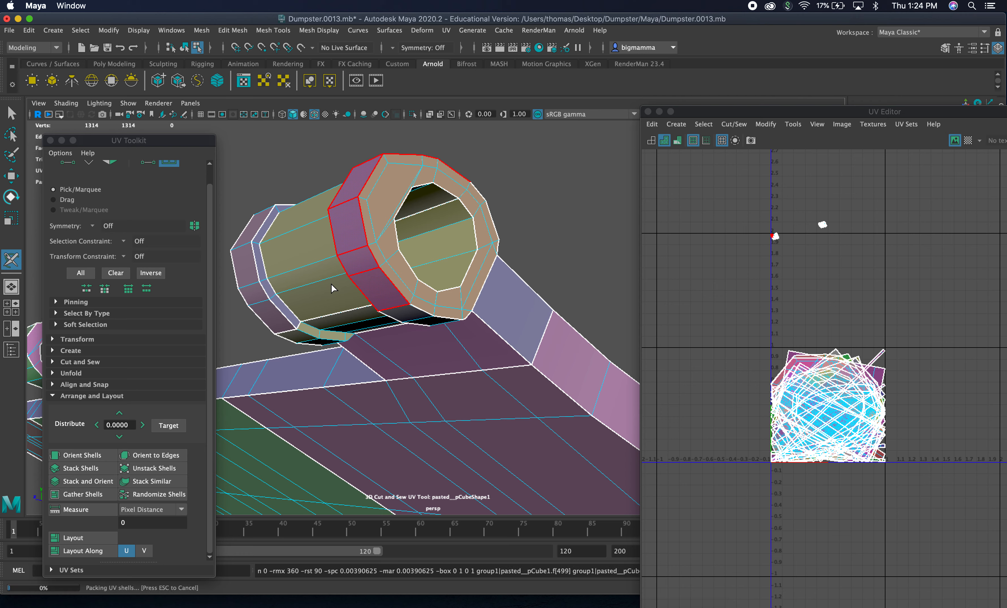
Unfold and lay out the thin ring shell and the outer collar shell at the far end of the corner hinge's barrel.
{"action": "key", "text": "ctrl+u"}
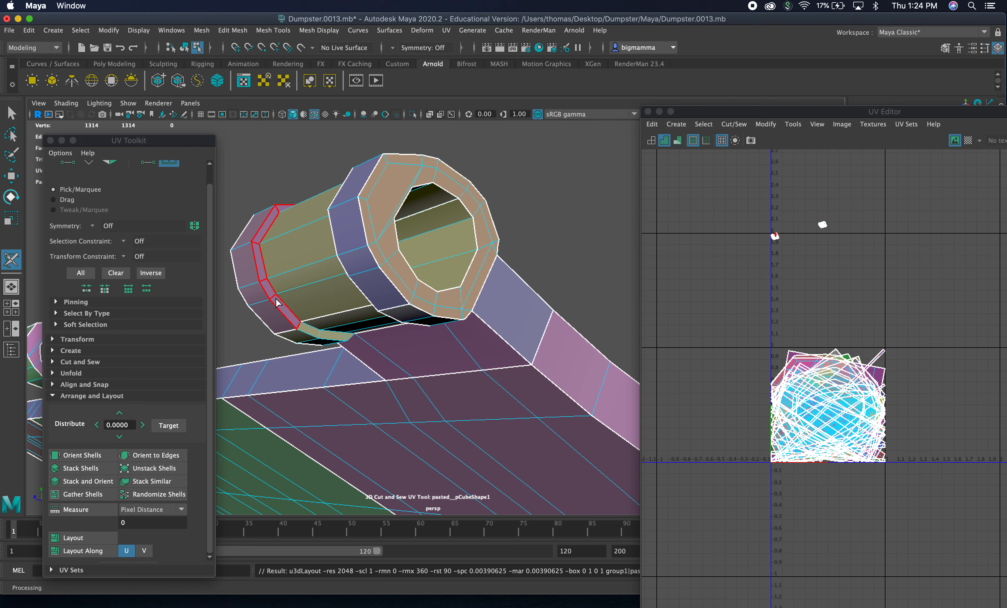
{"action": "key", "text": "ctrl+u"}
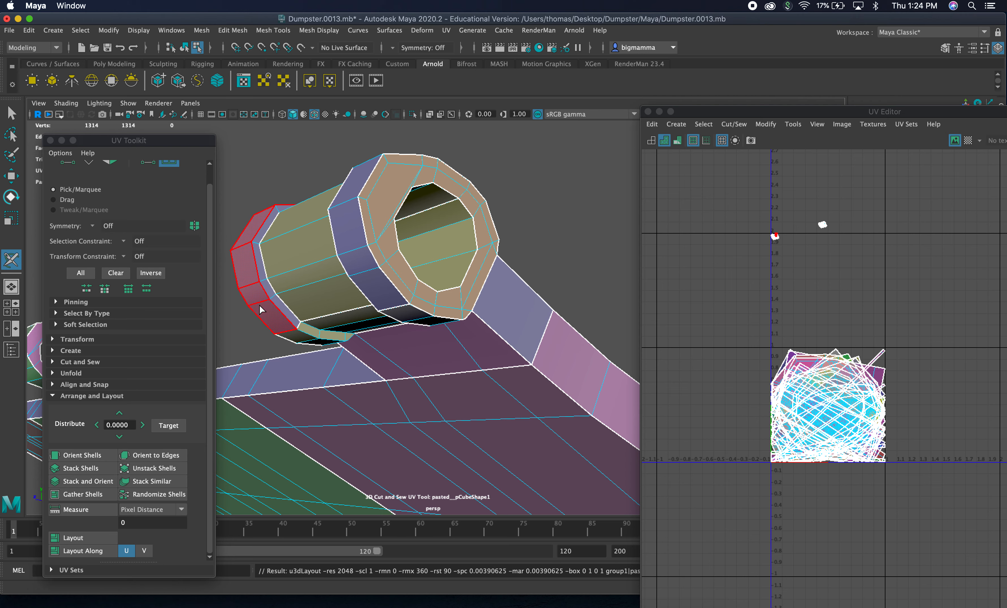
{"action": "key", "text": "ctrl+u"}
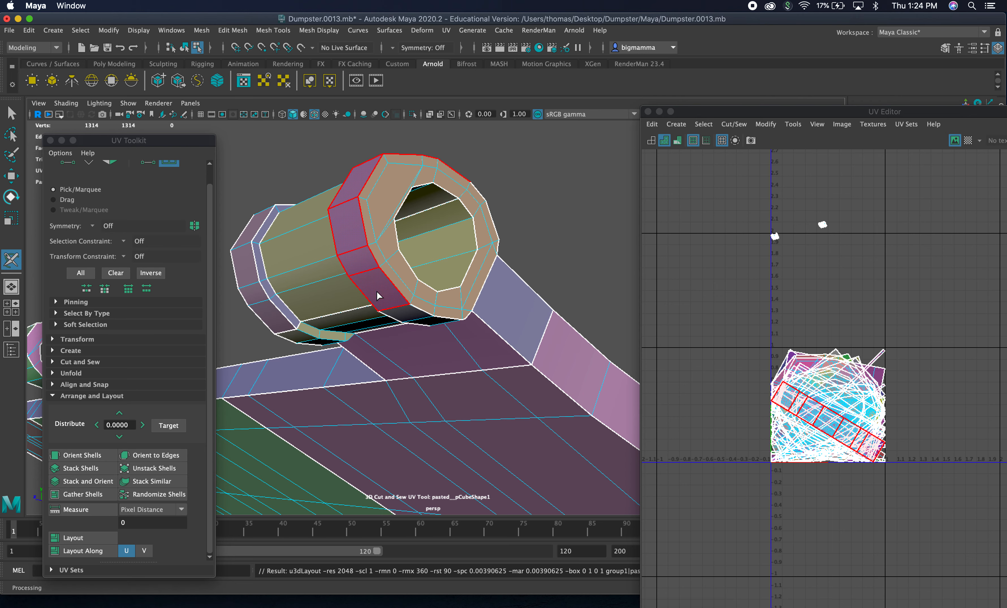
{"action": "left_click", "coordinate": [364, 325], "text": "ctrl+shift"}
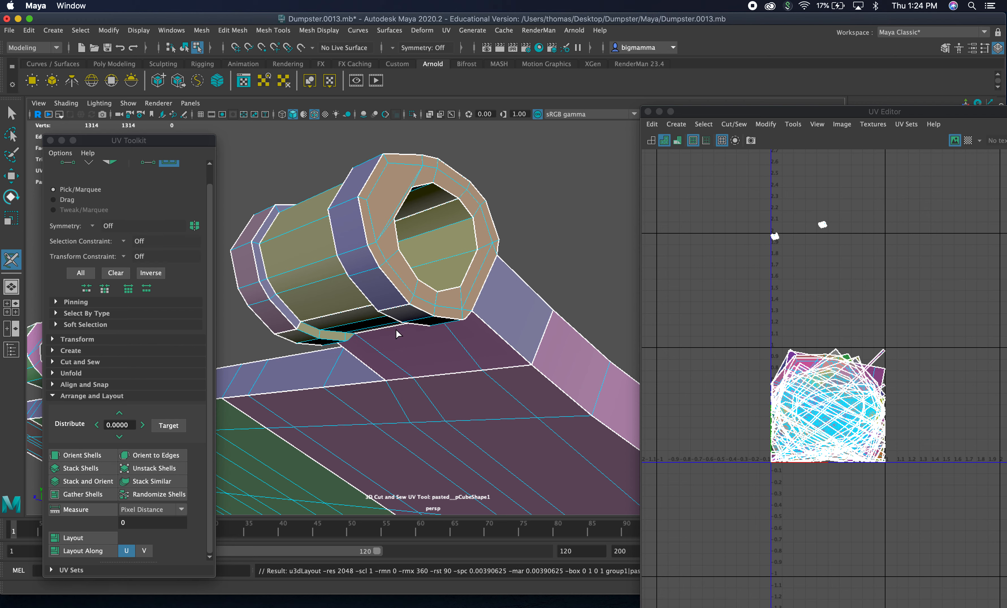
Unfold and lay out the flat plate shell joining the corner hinge's barrel to the underside of the lid.
{"action": "scroll", "coordinate": [398, 333], "scroll_direction": "up", "scroll_amount": 10}
{"action": "right_click_drag", "start_coordinate": [477, 410], "coordinate": [470, 377], "text": "alt"}
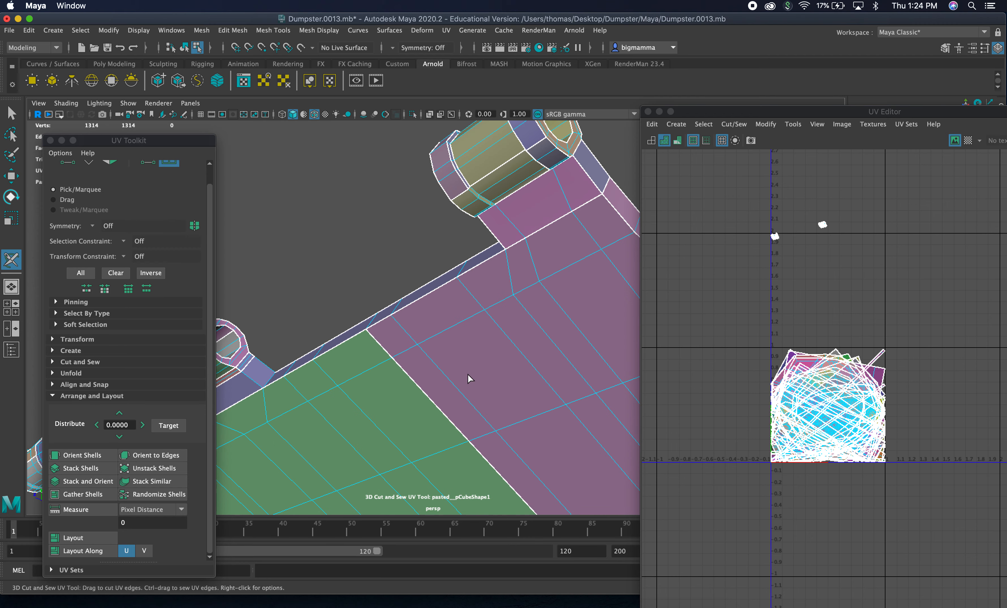
{"action": "left_click_drag", "start_coordinate": [470, 378], "coordinate": [473, 414], "text": "alt"}
{"action": "right_click_drag", "start_coordinate": [473, 414], "coordinate": [454, 366], "text": "alt"}
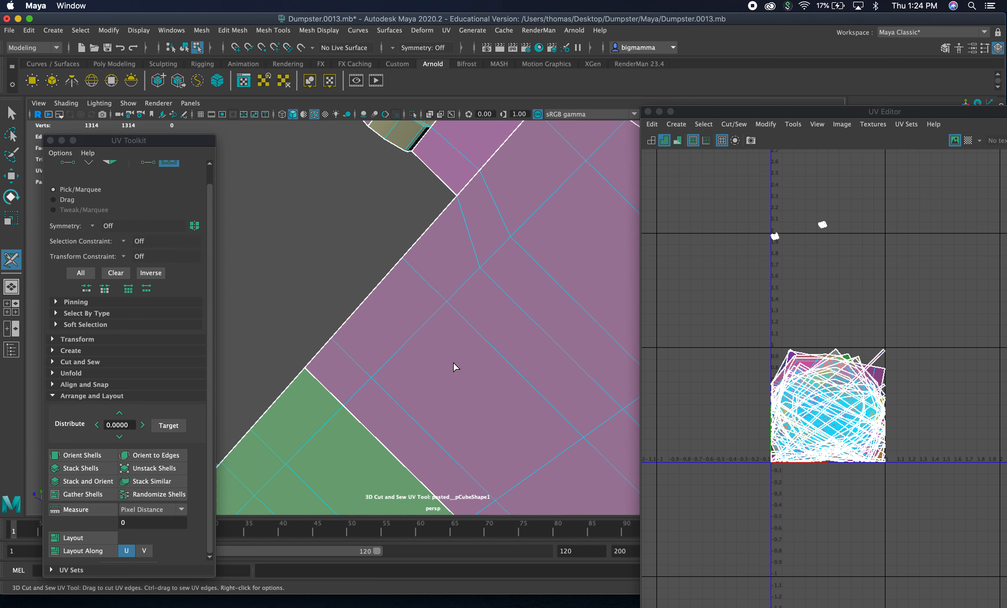
{"action": "middle_click_drag", "start_coordinate": [454, 366], "coordinate": [440, 436], "text": "alt"}
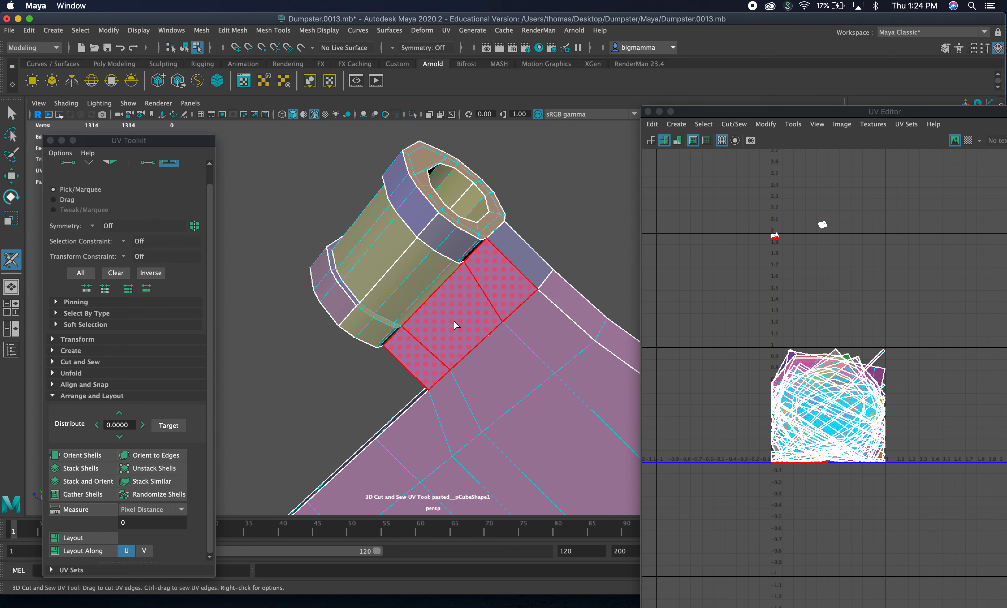
{"action": "key", "text": "ctrl+u"}
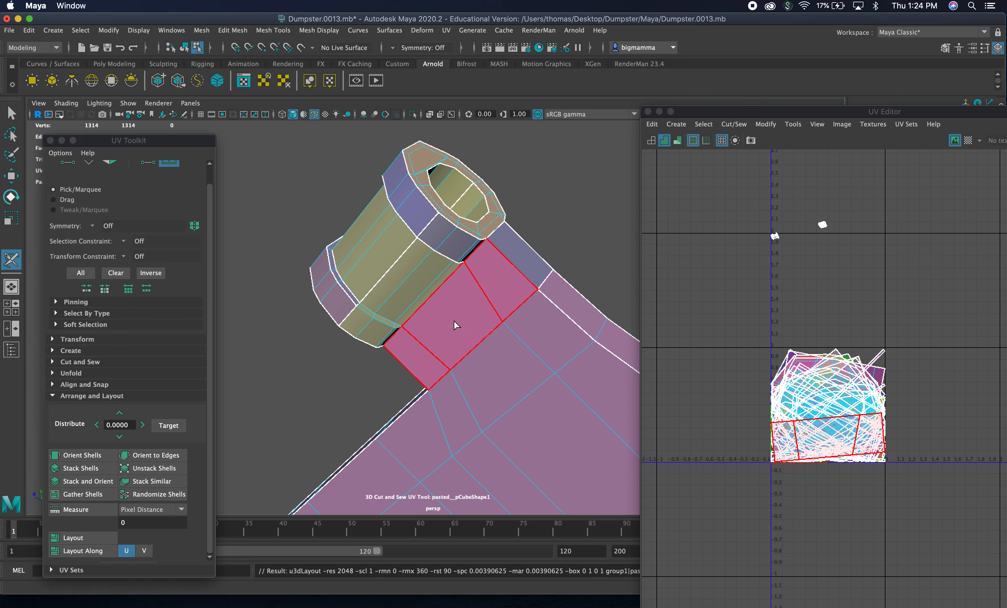
Unfold and lay out the two inner bore shells inside the corner hinge's barrel.
{"action": "left_click_drag", "start_coordinate": [503, 329], "coordinate": [306, 289], "text": "alt"}
{"action": "right_click_drag", "start_coordinate": [306, 288], "coordinate": [551, 321], "text": "alt"}
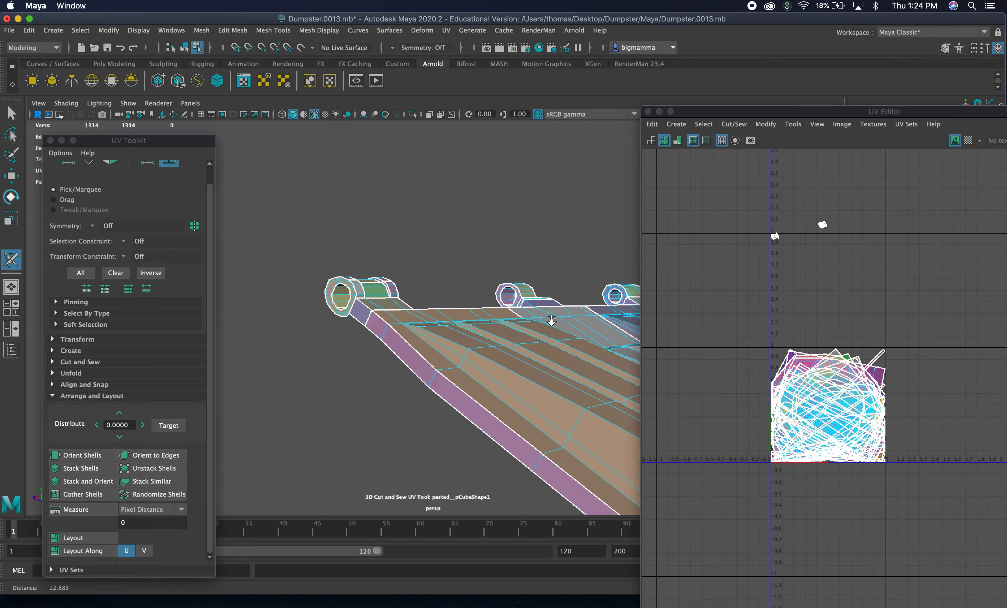
{"action": "left_click_drag", "start_coordinate": [551, 320], "coordinate": [397, 326], "text": "alt"}
{"action": "middle_click_drag", "start_coordinate": [417, 325], "coordinate": [510, 351], "text": "alt"}
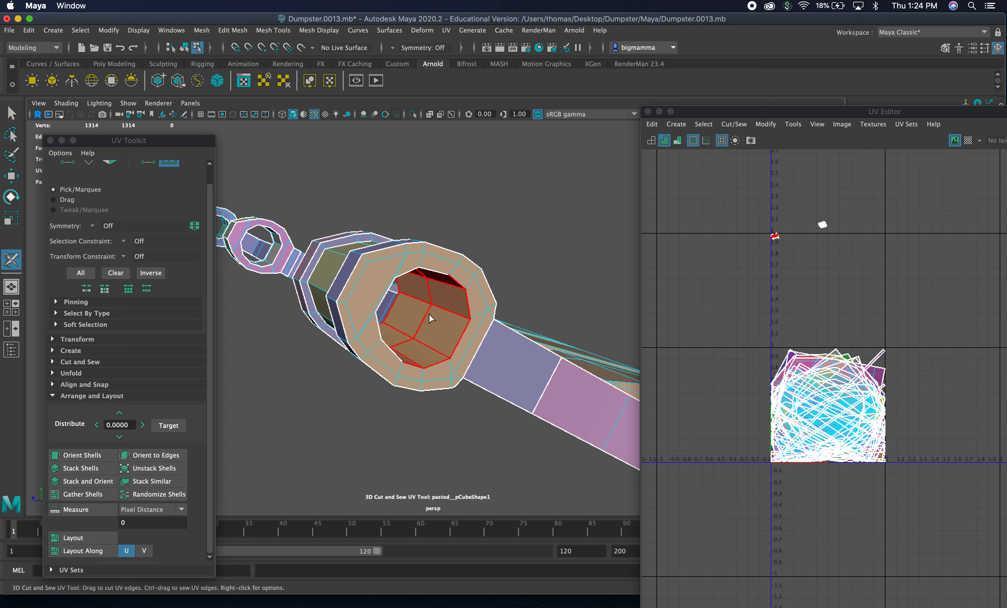
{"action": "left_click", "coordinate": [445, 319], "text": "ctrl+shift"}
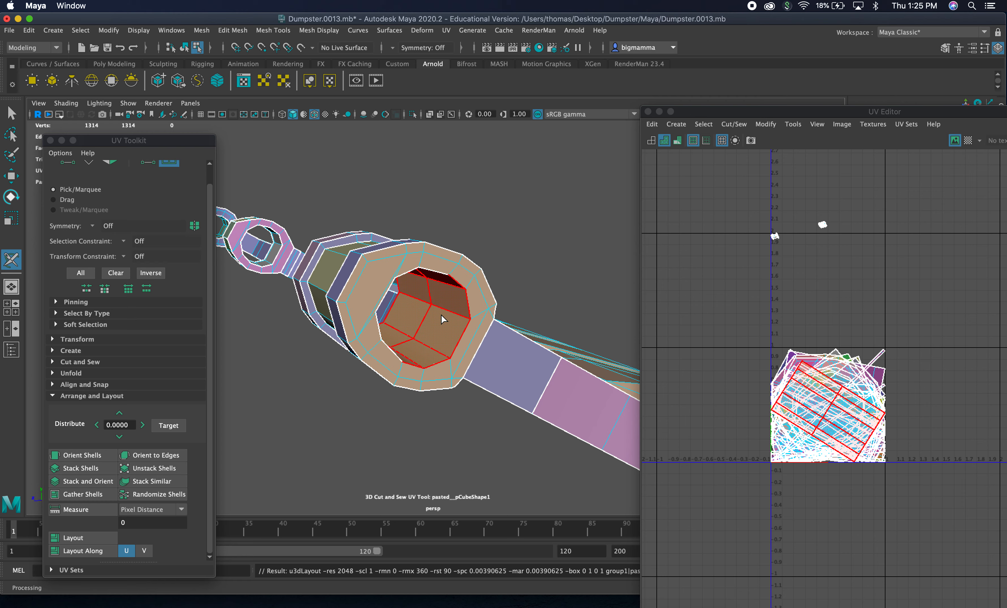
{"action": "left_click_drag", "start_coordinate": [443, 328], "coordinate": [354, 277], "text": "alt"}
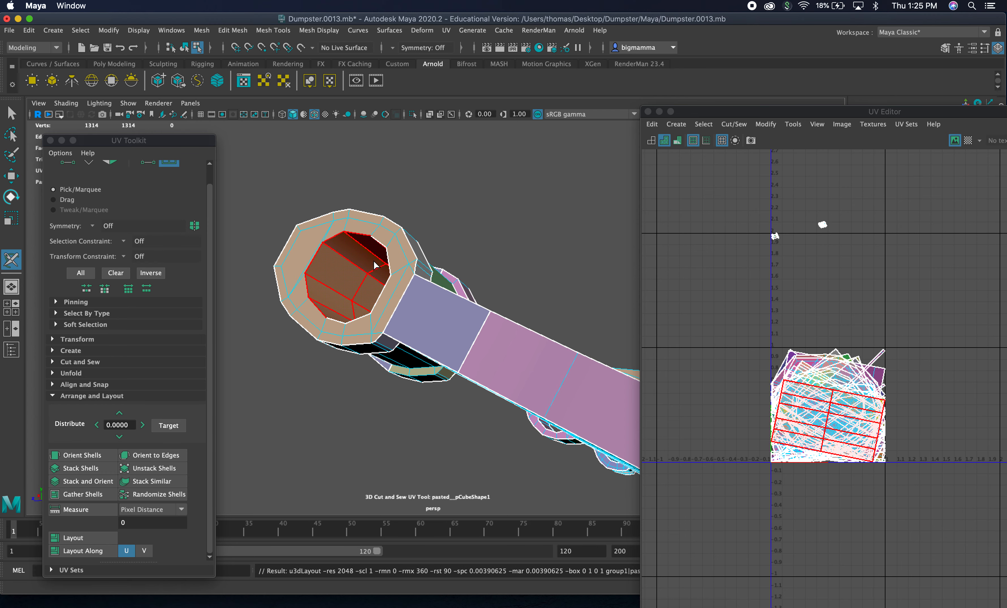
Unfold and lay out the four-sided side face shell between the corner hinge's end ring and the lid's side rim.
{"action": "double_click", "coordinate": [405, 255]}
{"action": "left_click", "coordinate": [428, 281]}
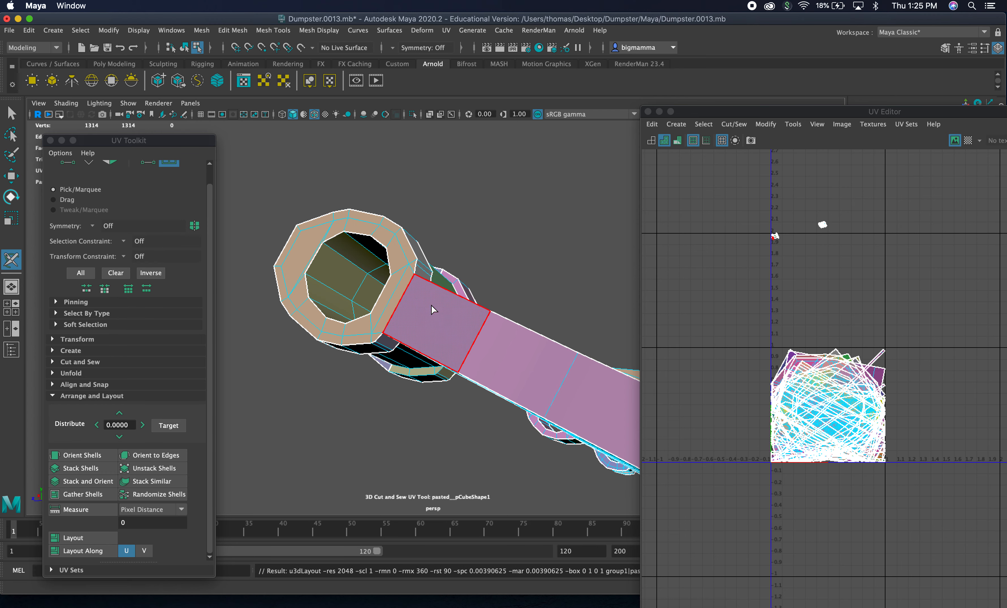
{"action": "key", "text": "ctrl+u"}
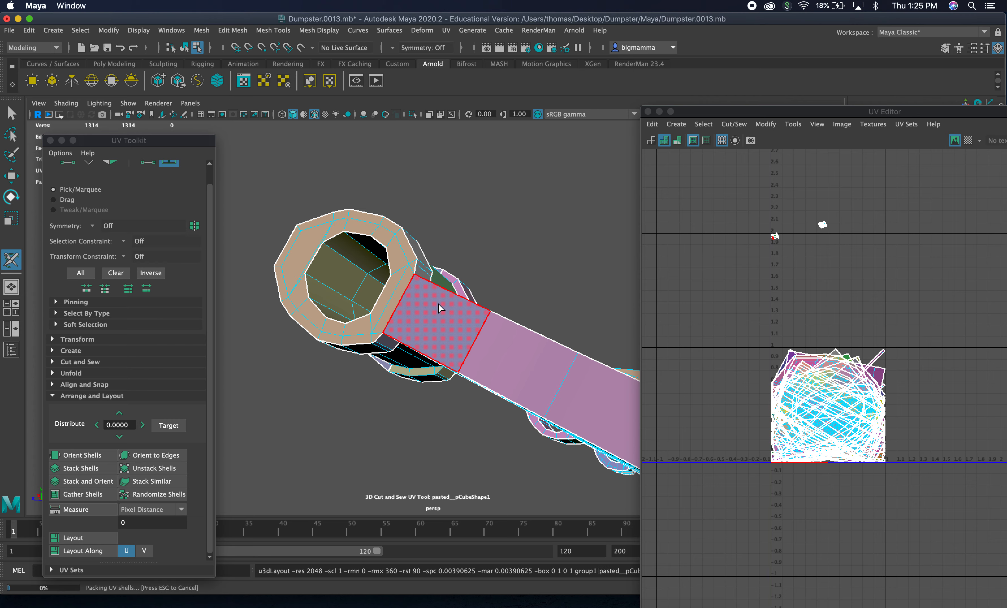
Unfold and lay out the corner hinge bracket's upper plate shell and the side face shell at its opposite end.
{"action": "left_click_drag", "start_coordinate": [438, 305], "coordinate": [472, 365], "text": "alt"}
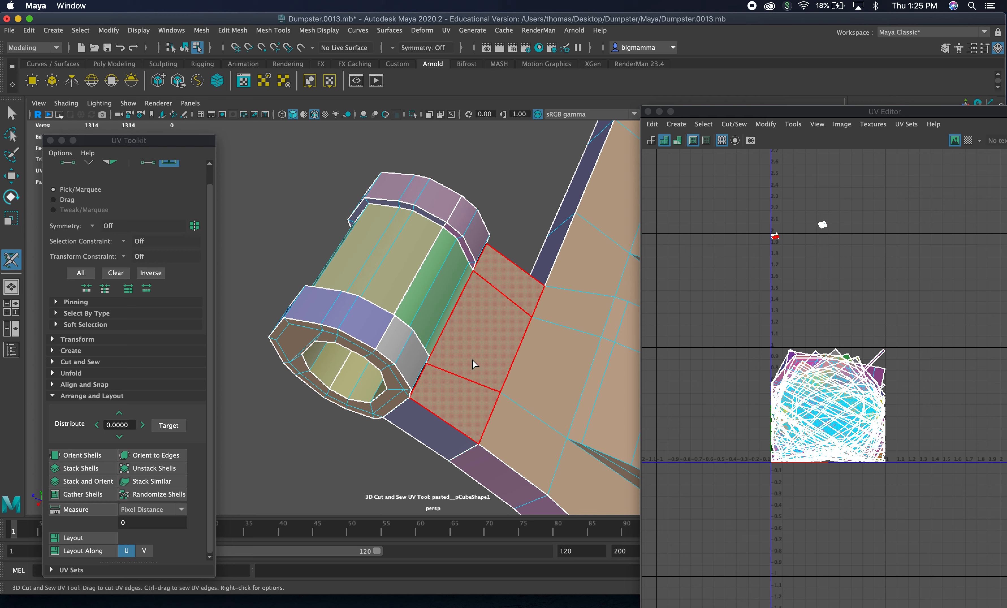
{"action": "key", "text": "ctrl+u"}
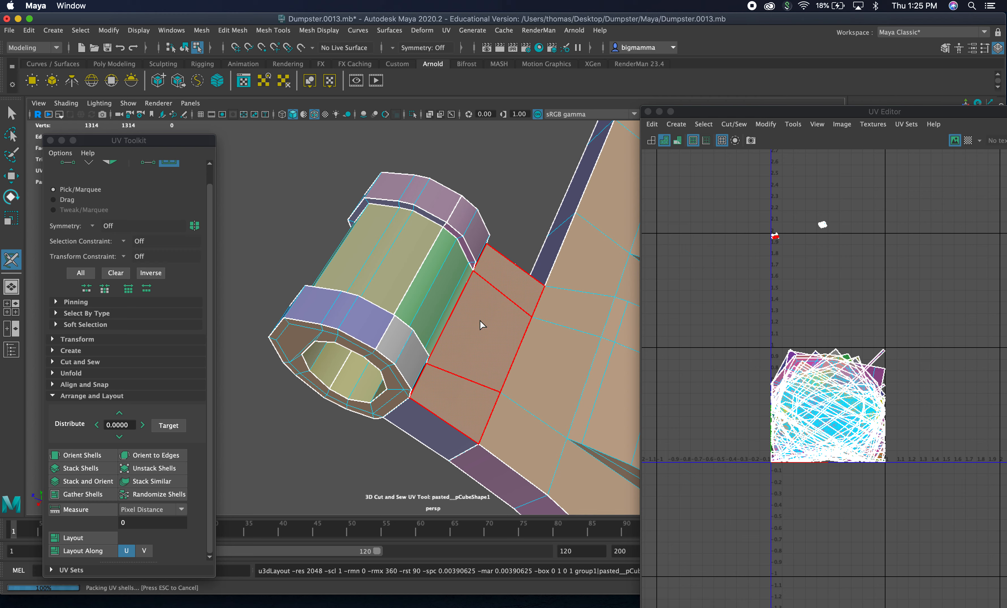
{"action": "left_click_drag", "start_coordinate": [485, 310], "coordinate": [399, 417], "text": "alt"}
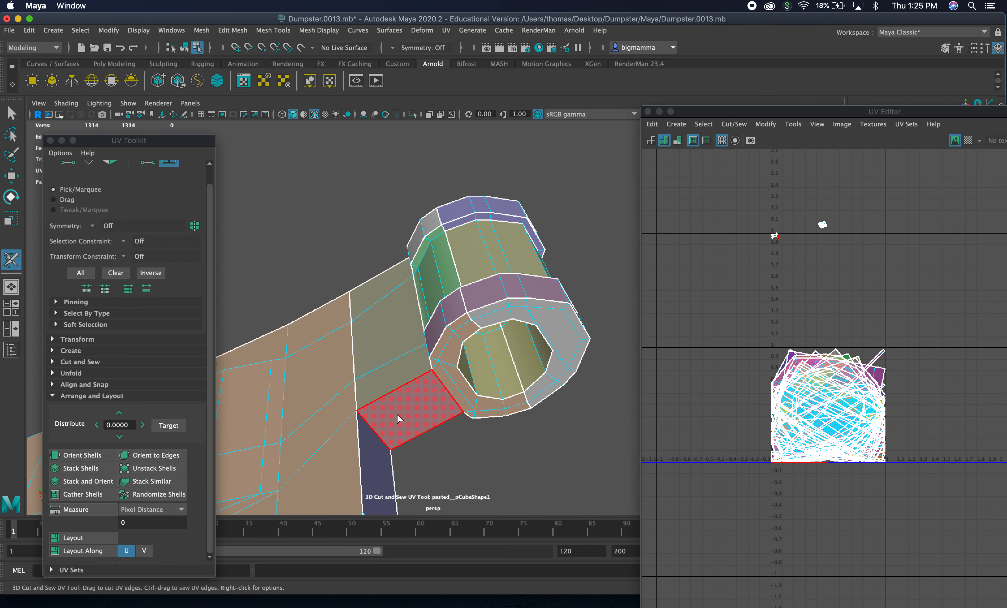
{"action": "key", "text": "ctrl+u"}
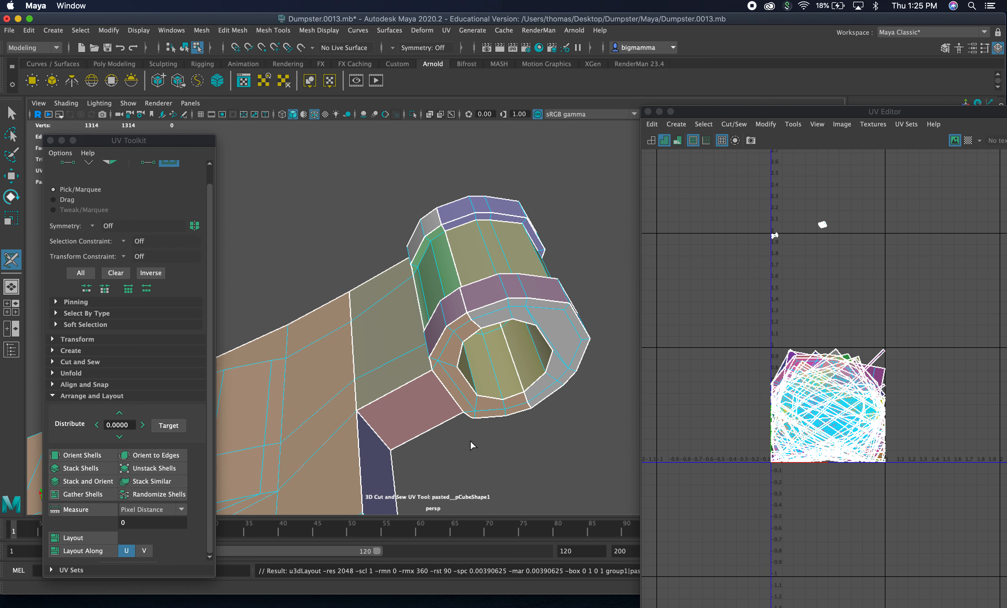
Unfold and lay out the corner hinge's outer barrel shell, the thin strip at its far end and the adjoining lower collar segment.
{"action": "left_click_drag", "start_coordinate": [470, 446], "coordinate": [412, 369], "text": "alt"}
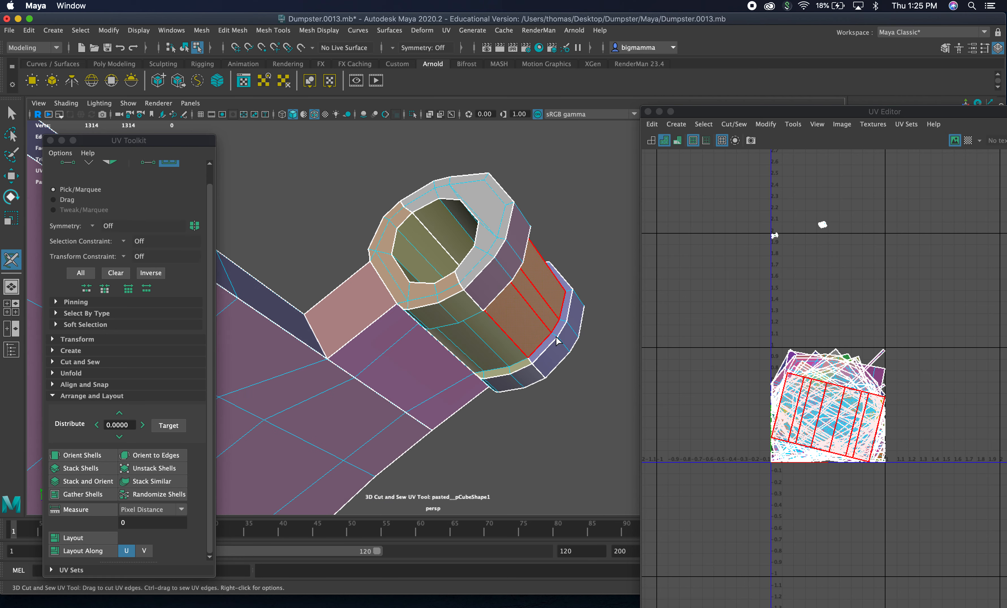
{"action": "key", "text": "ctrl+u"}
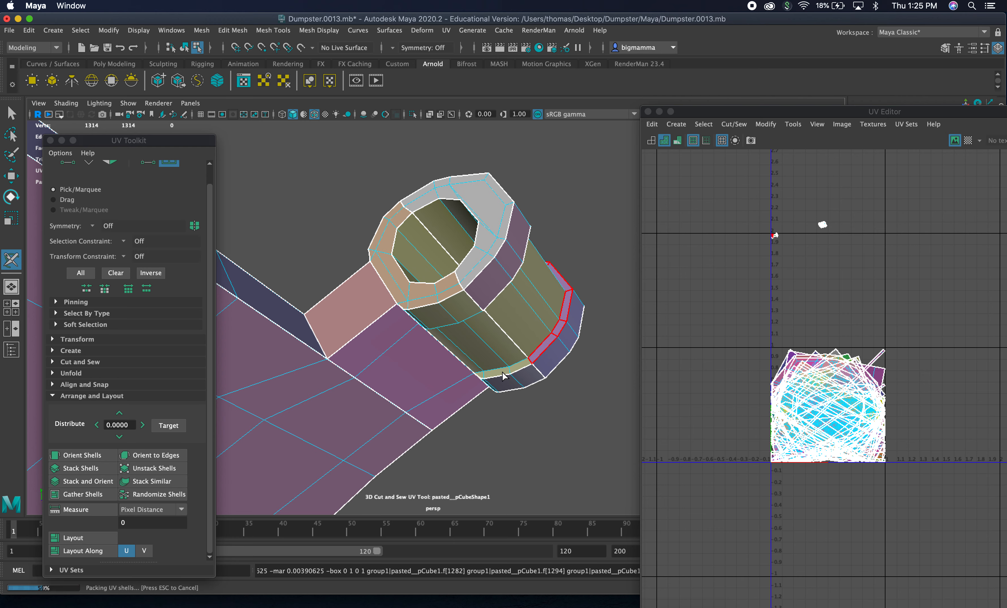
{"action": "left_click", "coordinate": [518, 387], "text": "ctrl+shift"}
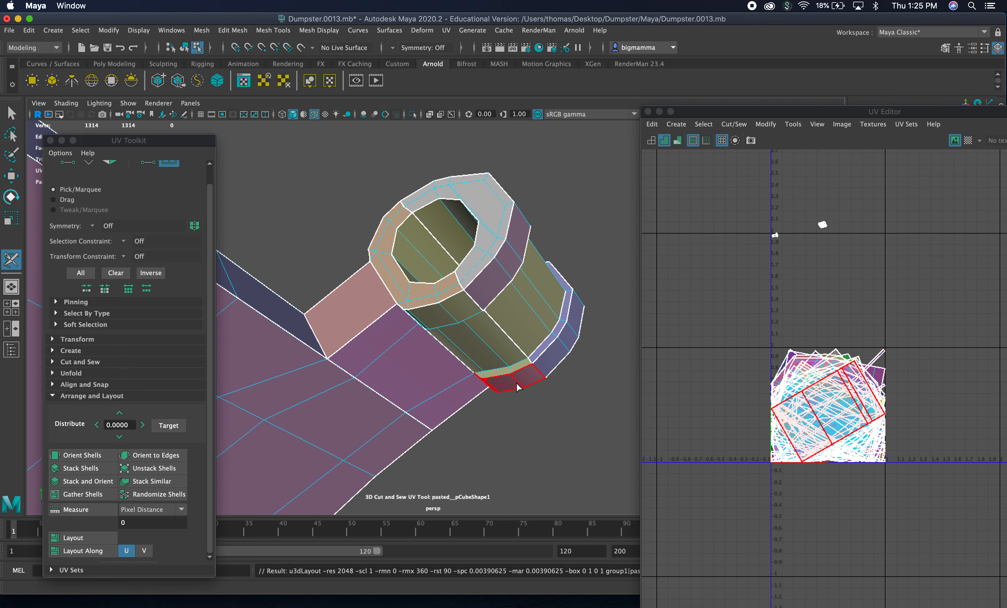
Unfold and lay out the short collar segment shell between the corner hinge's ring-shaped end face and its bracket plate.
{"action": "left_click_drag", "start_coordinate": [558, 414], "coordinate": [372, 412], "text": "alt"}
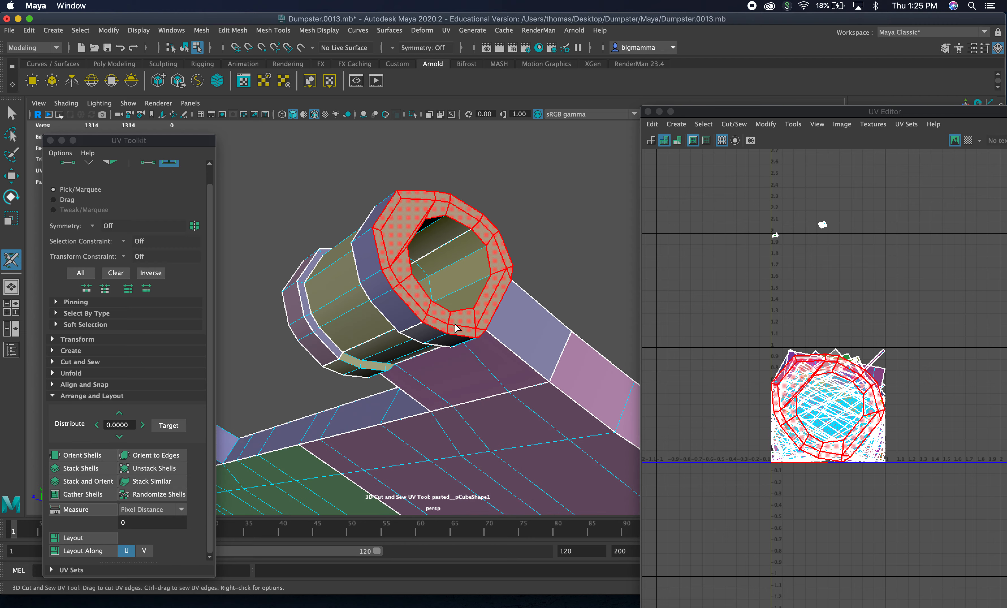
{"action": "left_click_drag", "start_coordinate": [381, 294], "coordinate": [314, 353], "text": "alt"}
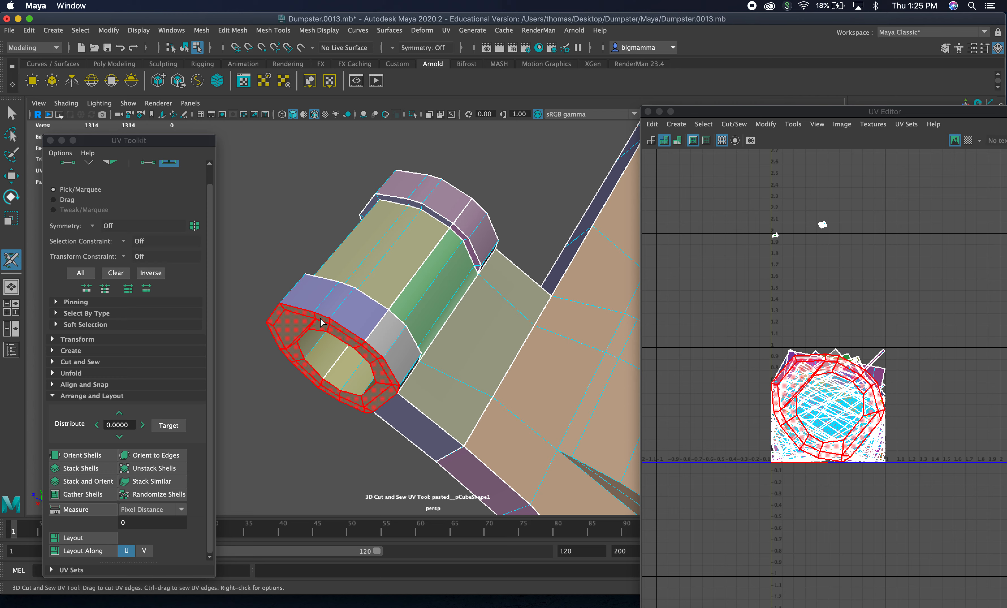
{"action": "key", "text": "ctrl+u"}
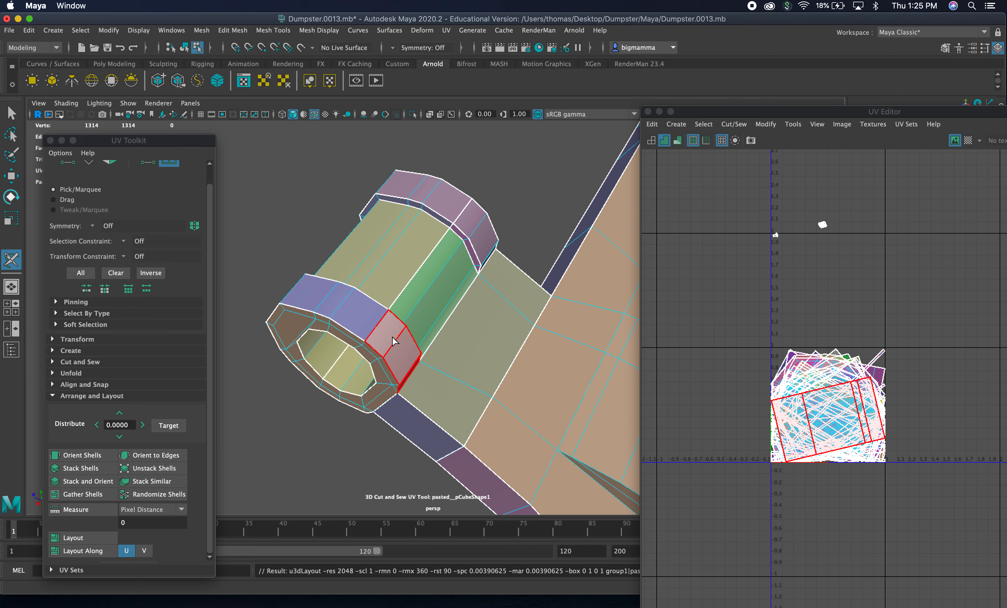
Unfold and lay out the barrel shell between the corner hinge's two collars, directly above the bracket plate.
{"action": "left_click_drag", "start_coordinate": [393, 341], "coordinate": [352, 309], "text": "alt"}
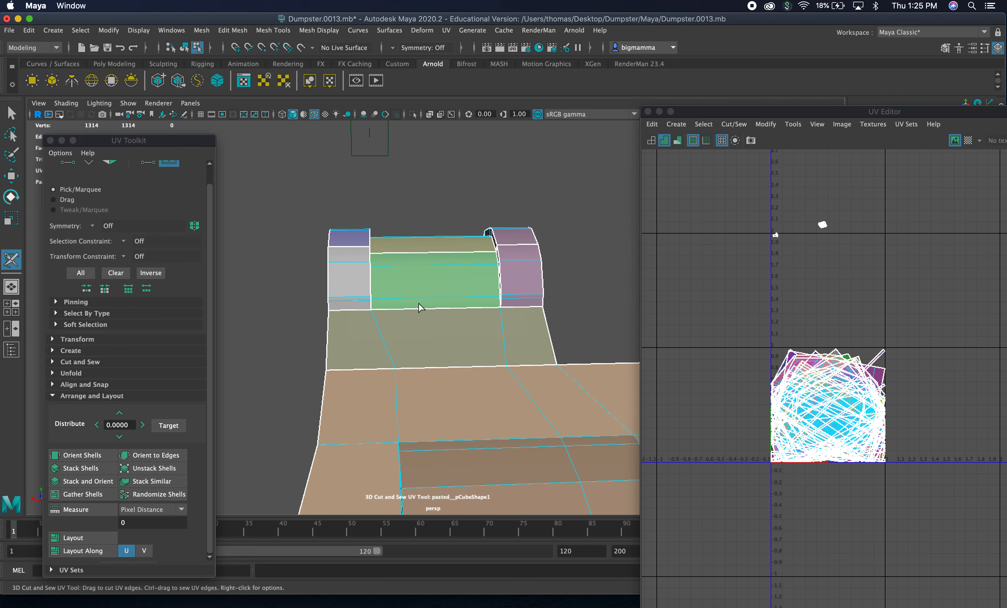
{"action": "left_click_drag", "start_coordinate": [419, 302], "coordinate": [347, 312], "text": "alt"}
{"action": "middle_click_drag", "start_coordinate": [375, 330], "coordinate": [381, 422], "text": "alt"}
{"action": "right_click_drag", "start_coordinate": [321, 399], "coordinate": [505, 405], "text": "alt"}
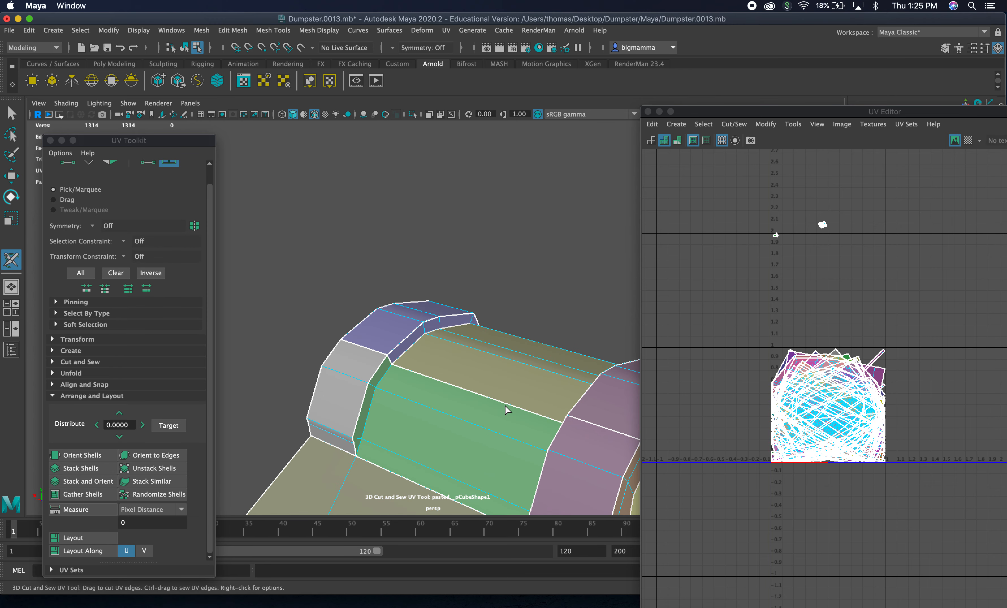
{"action": "left_click", "coordinate": [384, 389], "text": "ctrl+shift"}
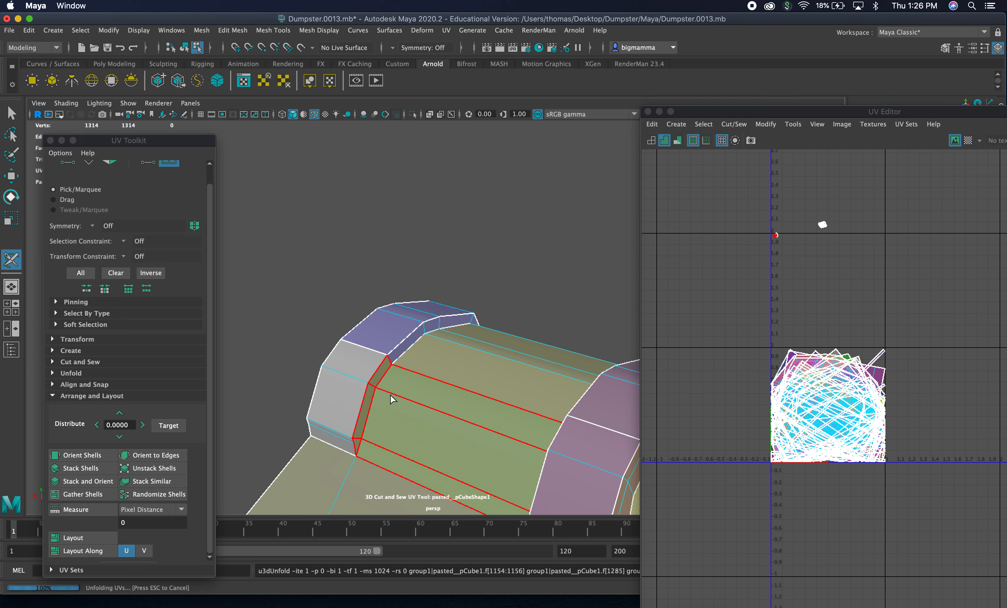
Unfold and lay out the thin curved strip beside the corner hinge's far collar and the collar segment next to the bracket plate.
{"action": "left_click_drag", "start_coordinate": [465, 421], "coordinate": [600, 364], "text": "alt"}
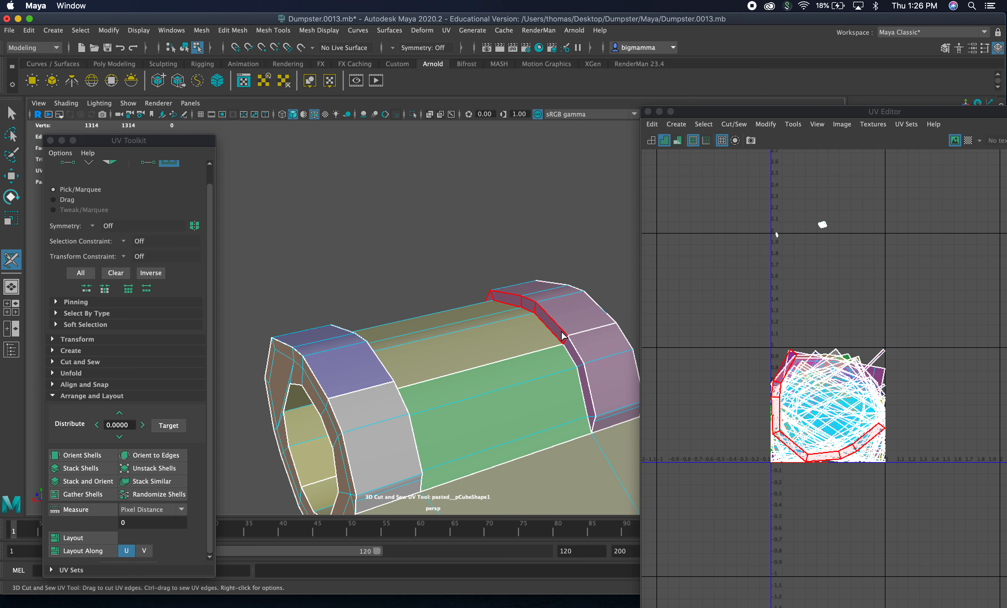
{"action": "key", "text": "ctrl+l"}
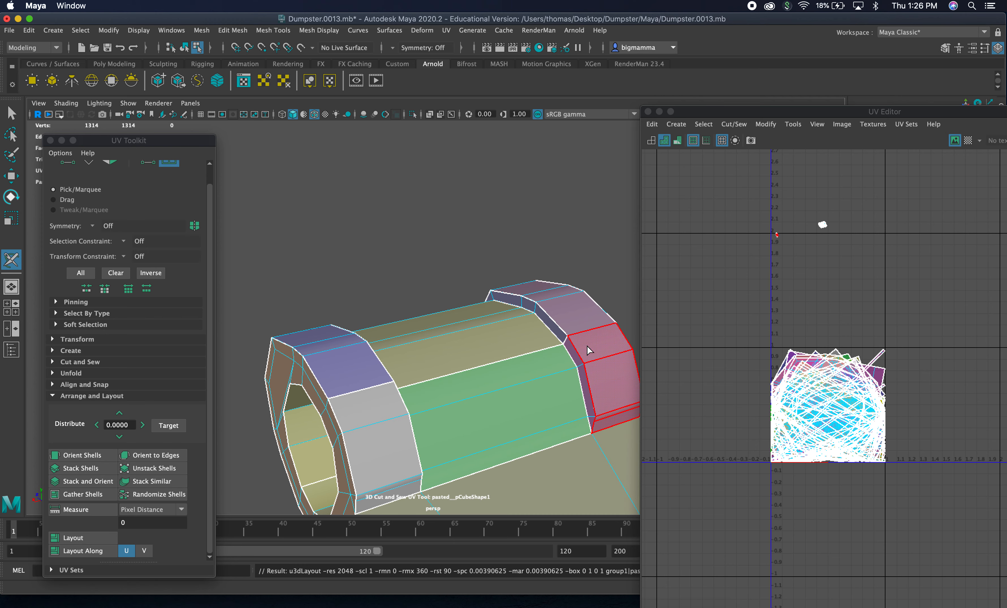
{"action": "key", "text": "ctrl+l"}
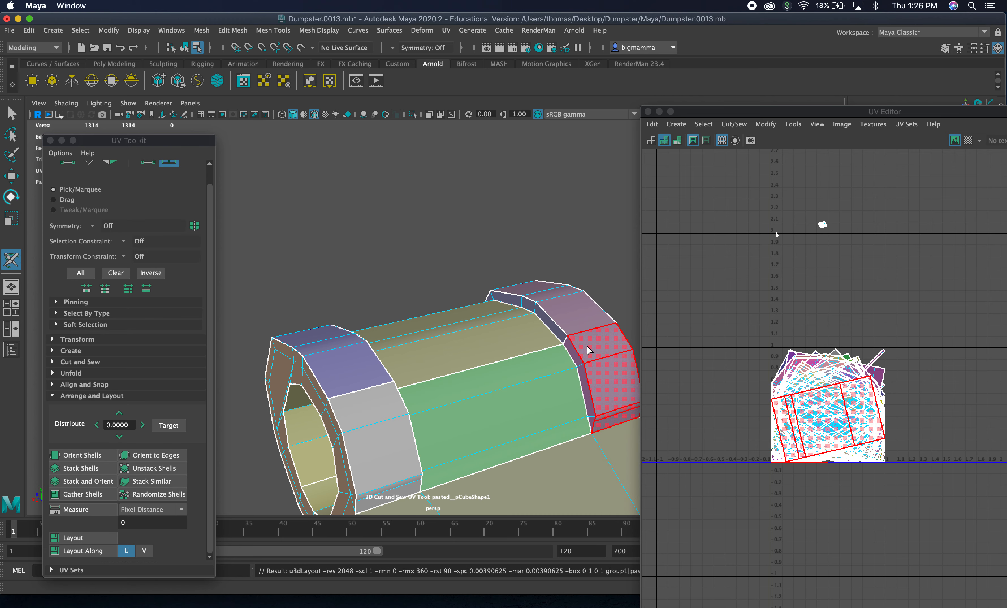
Unfold and lay out the two partial-ring end face shells at the far end of the corner hinge's barrel.
{"action": "left_click_drag", "start_coordinate": [587, 328], "coordinate": [470, 294], "text": "alt"}
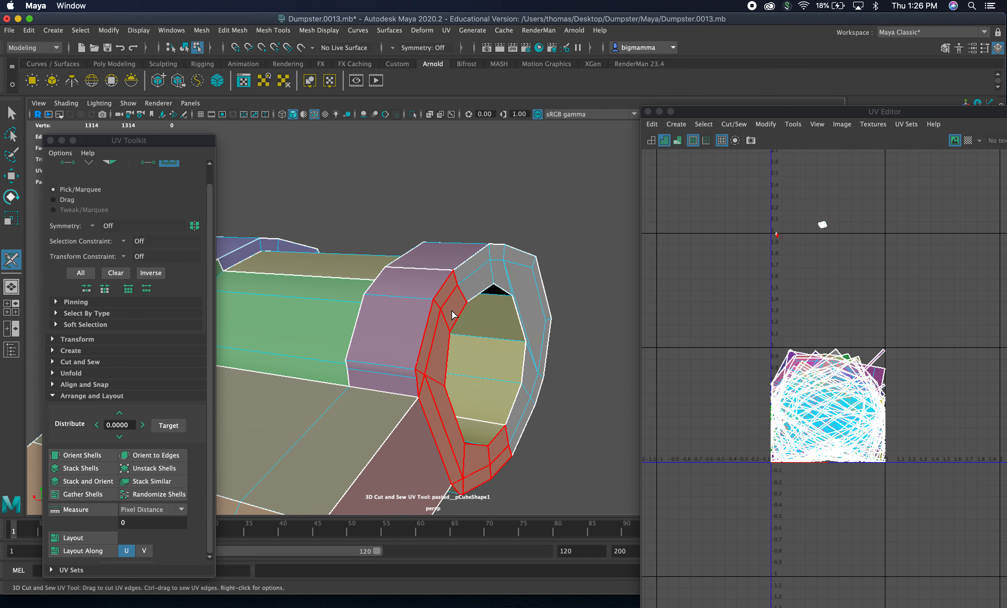
{"action": "key", "text": "ctrl+u"}
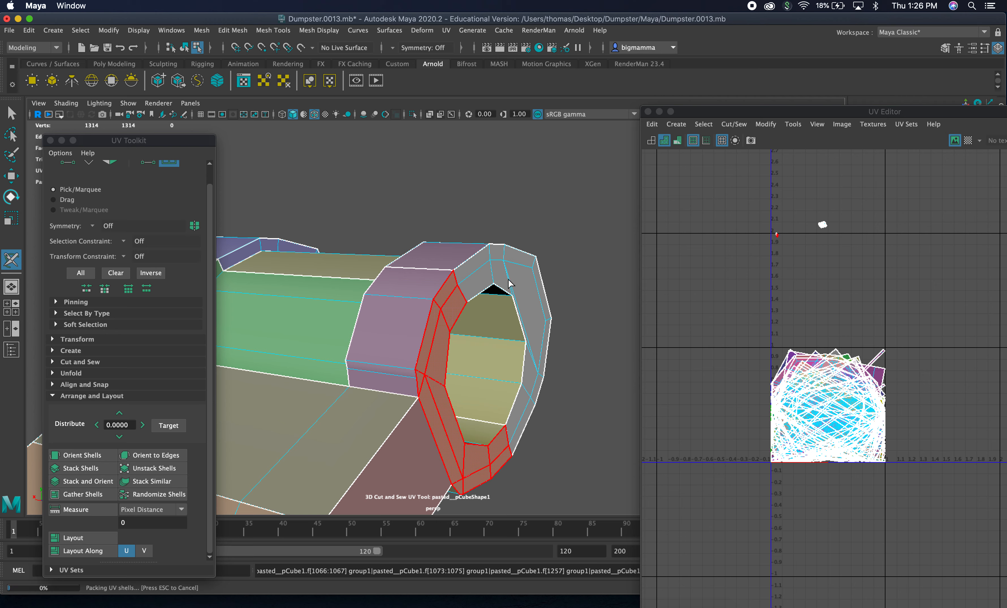
{"action": "key", "text": "ctrl+u"}
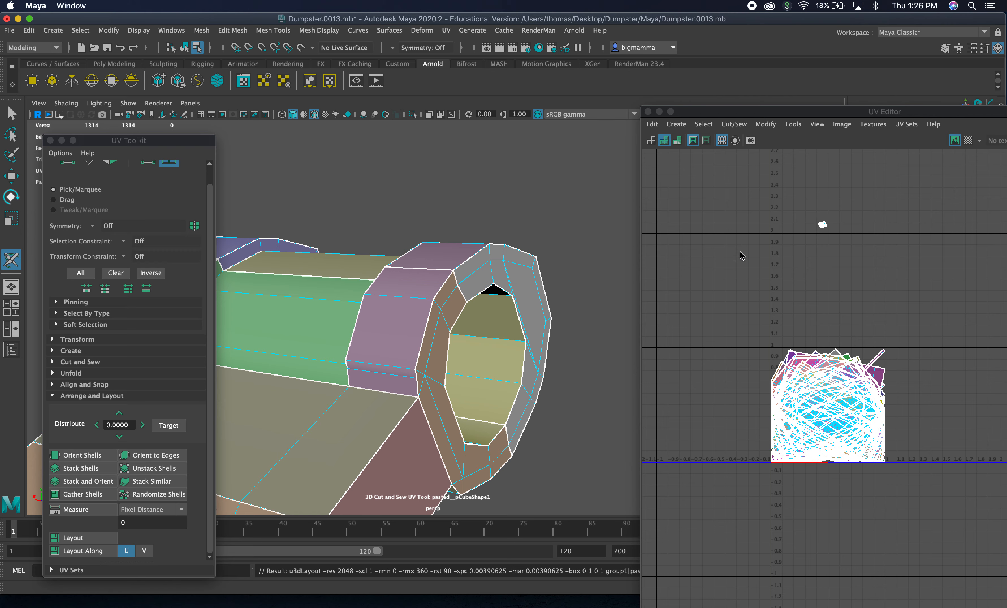
Unfold and lay out the inner bore shell of the hinge barrel at the lid's opposite corner.
{"action": "scroll", "coordinate": [562, 349], "scroll_direction": "down", "scroll_amount": 6}
{"action": "left_click_drag", "start_coordinate": [543, 335], "coordinate": [479, 341], "text": "alt"}
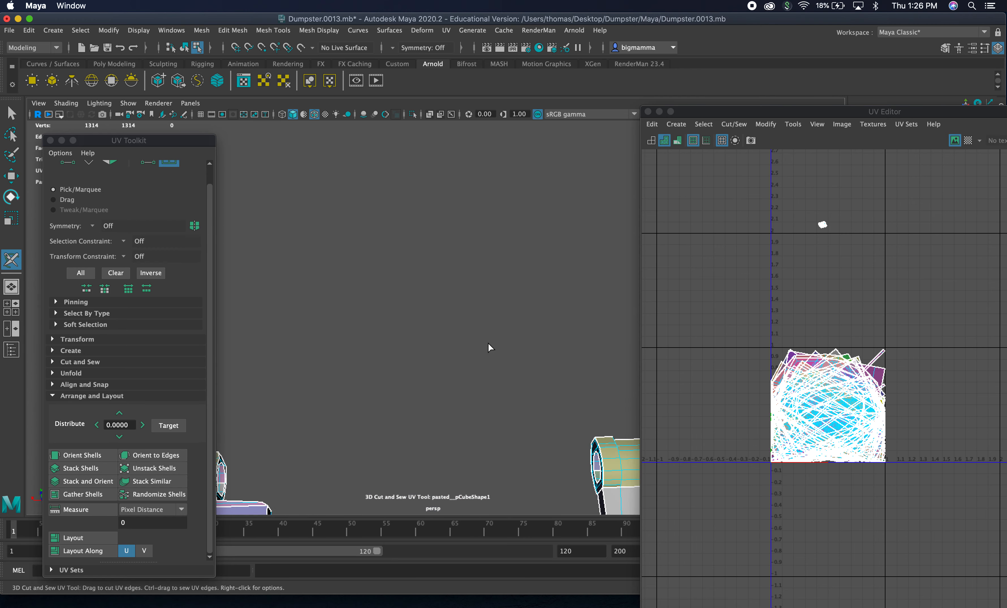
{"action": "middle_click_drag", "start_coordinate": [489, 342], "coordinate": [338, 236], "text": "alt"}
{"action": "right_click_drag", "start_coordinate": [472, 348], "coordinate": [148, 296], "text": "alt"}
{"action": "left_click_drag", "start_coordinate": [377, 321], "coordinate": [473, 318], "text": "alt"}
{"action": "middle_click_drag", "start_coordinate": [471, 318], "coordinate": [367, 330], "text": "alt"}
{"action": "left_click_drag", "start_coordinate": [367, 330], "coordinate": [450, 323], "text": "alt"}
{"action": "middle_click_drag", "start_coordinate": [450, 323], "coordinate": [377, 327], "text": "alt"}
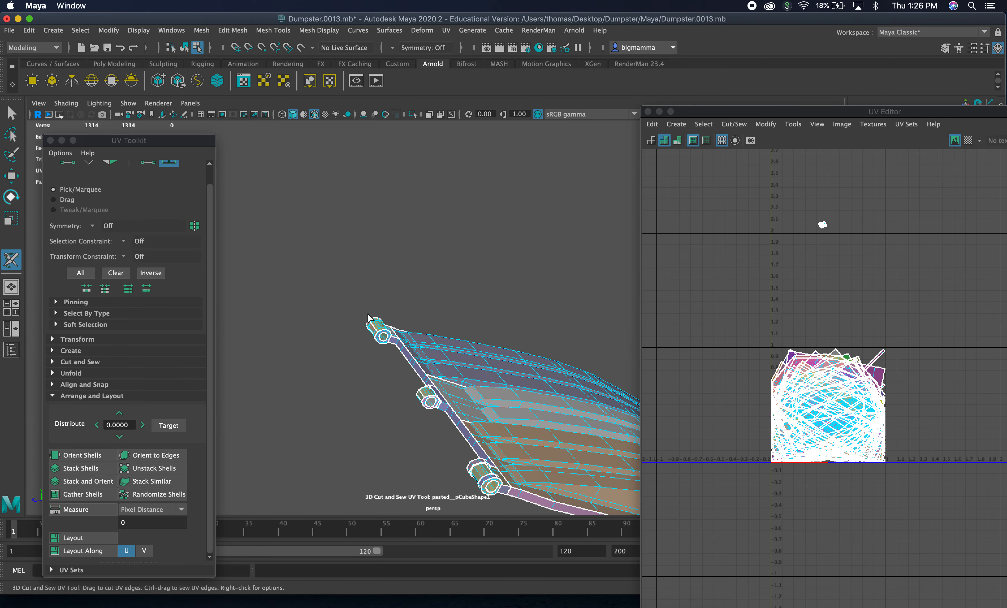
{"action": "right_click_drag", "start_coordinate": [377, 328], "coordinate": [425, 344], "text": "alt"}
{"action": "middle_click_drag", "start_coordinate": [425, 344], "coordinate": [491, 326], "text": "alt"}
{"action": "left_click_drag", "start_coordinate": [396, 334], "coordinate": [510, 339], "text": "alt"}
{"action": "middle_click_drag", "start_coordinate": [510, 337], "coordinate": [324, 351], "text": "alt"}
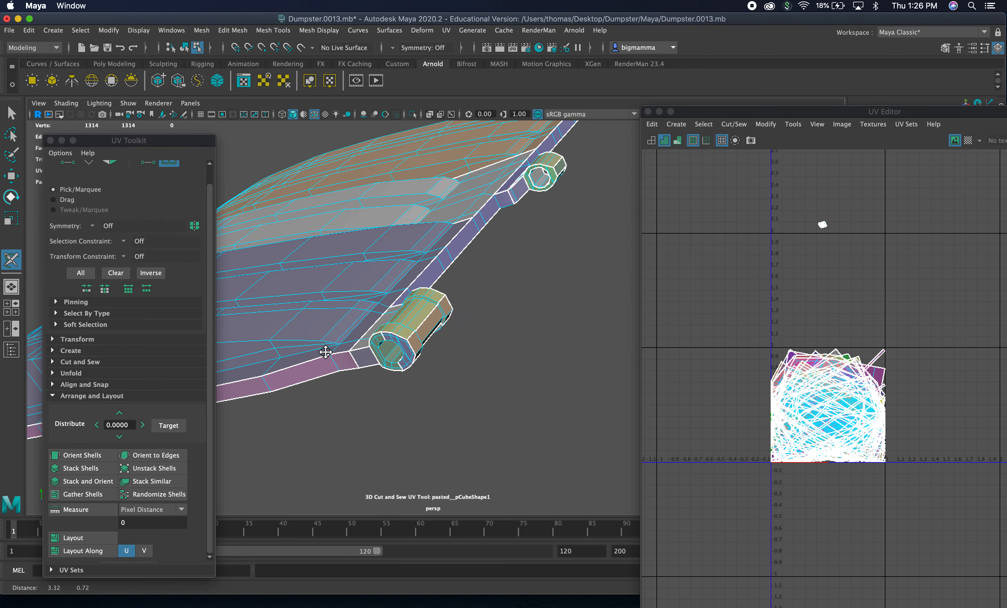
{"action": "left_click_drag", "start_coordinate": [324, 351], "coordinate": [503, 328], "text": "alt"}
{"action": "middle_click_drag", "start_coordinate": [503, 328], "coordinate": [344, 353], "text": "alt"}
{"action": "left_click_drag", "start_coordinate": [344, 353], "coordinate": [485, 353], "text": "alt"}
{"action": "middle_click_drag", "start_coordinate": [485, 353], "coordinate": [359, 378], "text": "alt"}
{"action": "right_click_drag", "start_coordinate": [359, 378], "coordinate": [431, 386], "text": "alt"}
{"action": "left_click_drag", "start_coordinate": [431, 386], "coordinate": [508, 382], "text": "alt"}
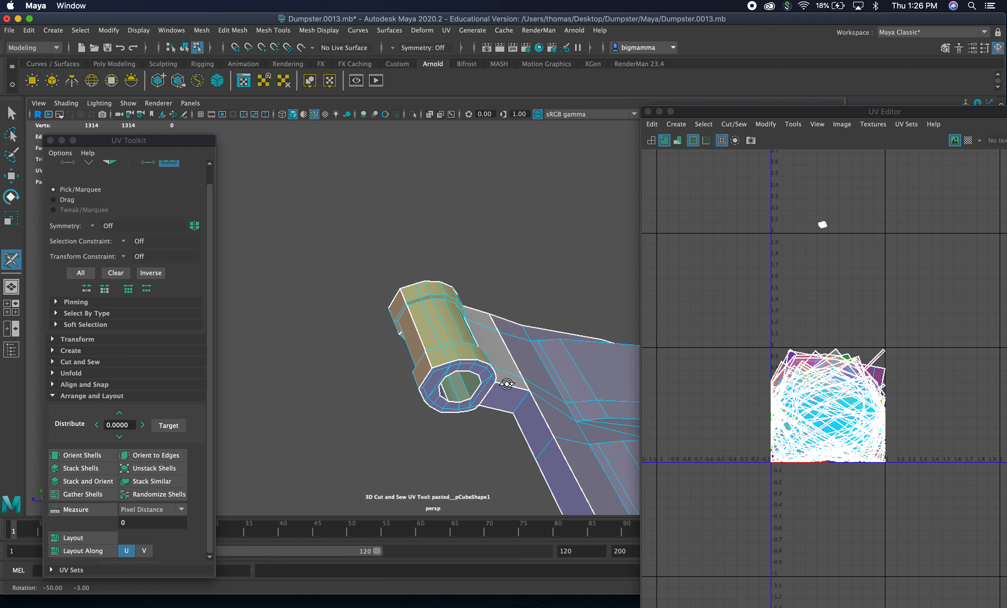
{"action": "middle_click_drag", "start_coordinate": [508, 382], "coordinate": [405, 363], "text": "alt"}
{"action": "right_click_drag", "start_coordinate": [405, 362], "coordinate": [524, 391], "text": "alt"}
{"action": "middle_click_drag", "start_coordinate": [523, 391], "coordinate": [598, 358], "text": "alt"}
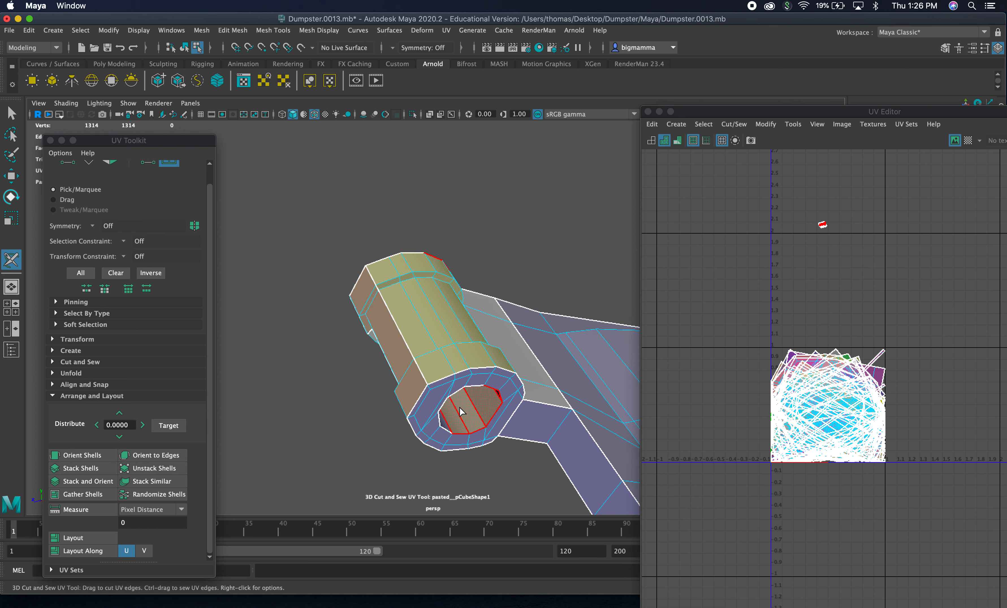
{"action": "key", "text": "ctrl+u"}
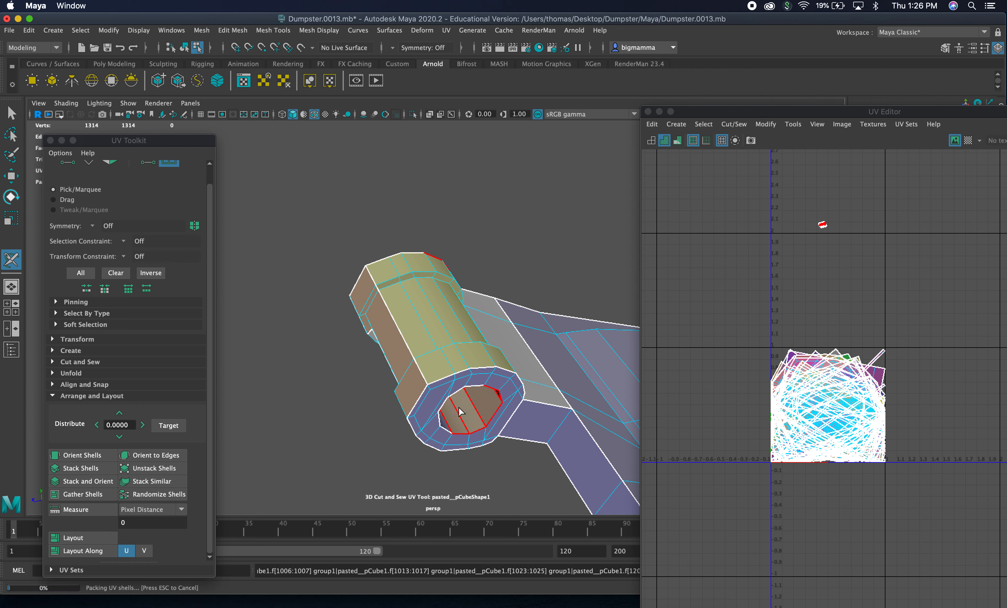
Unfold and lay out the hinge's full ring end face, the outer barrel shell and the narrow strip along the barrel's side.
{"action": "key", "text": "ctrl+u"}
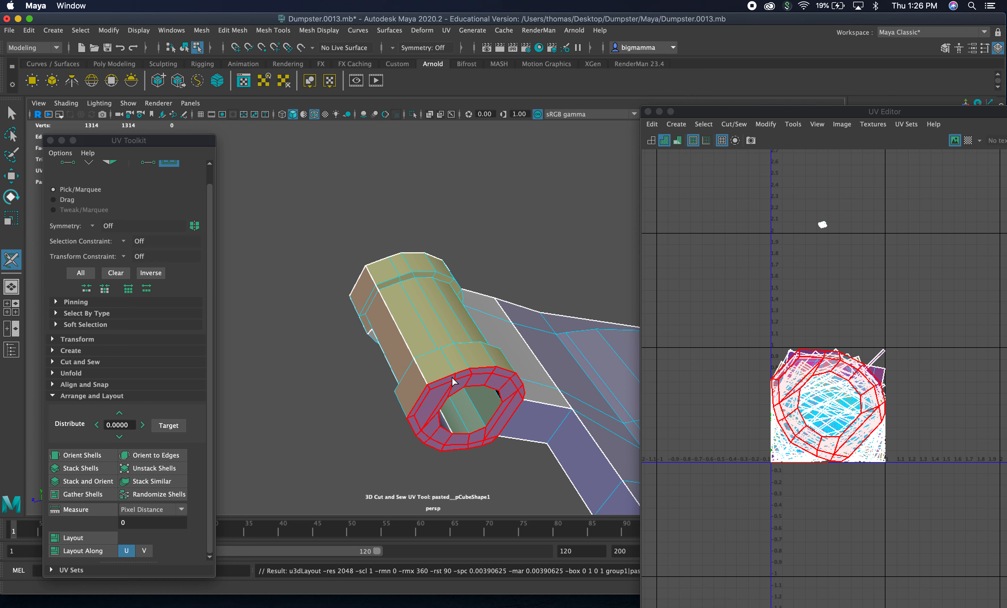
{"action": "key", "text": "ctrl+u"}
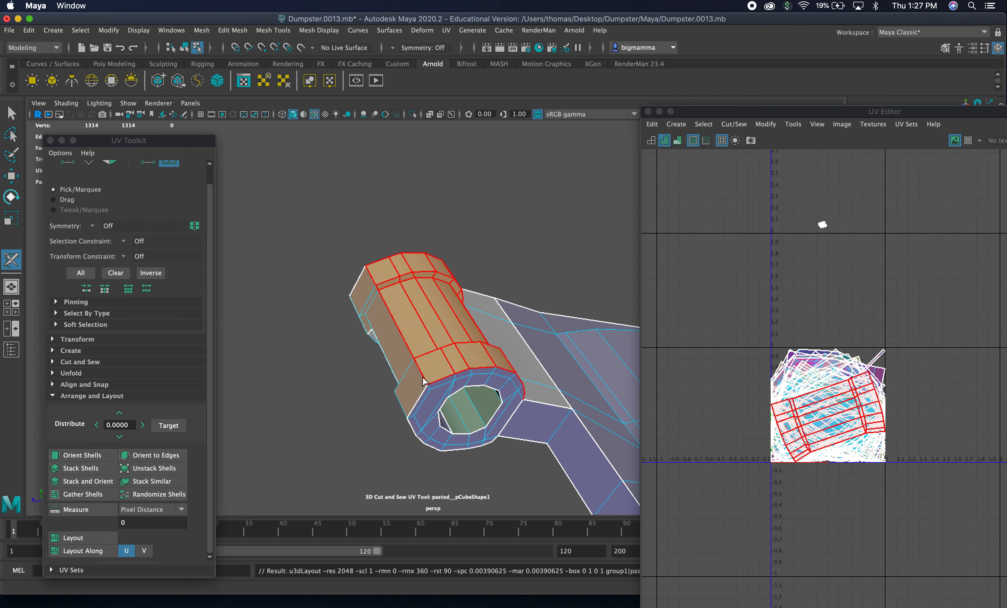
{"action": "key", "text": "ctrl+u"}
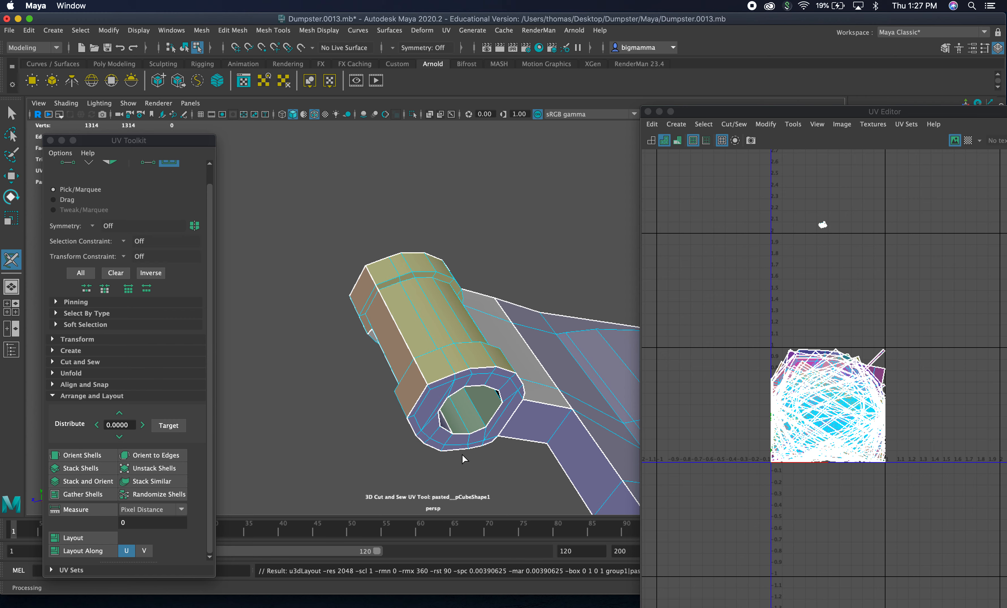
Unfold and lay out the shell on the barrel's underside and the underside shell of the adjoining bracket plate.
{"action": "left_click_drag", "start_coordinate": [463, 455], "coordinate": [434, 276], "text": "alt"}
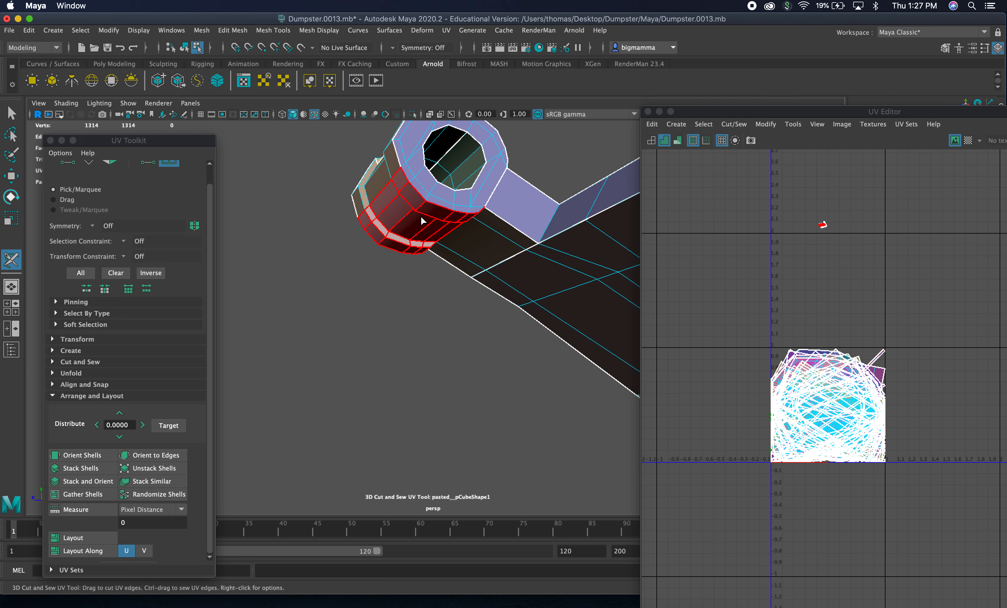
{"action": "key", "text": "ctrl+u"}
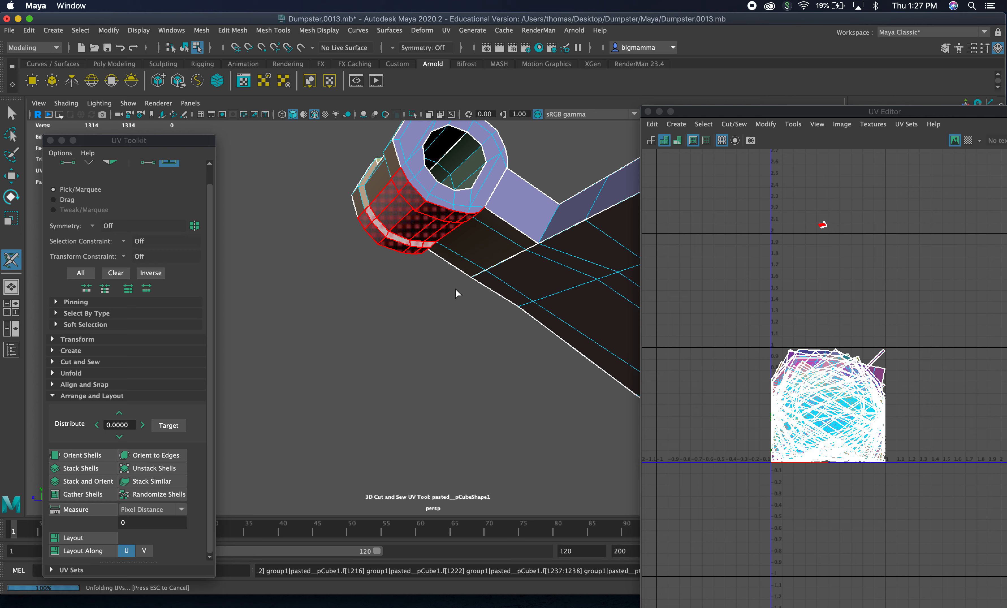
{"action": "left_click_drag", "start_coordinate": [456, 292], "coordinate": [492, 337], "text": "alt"}
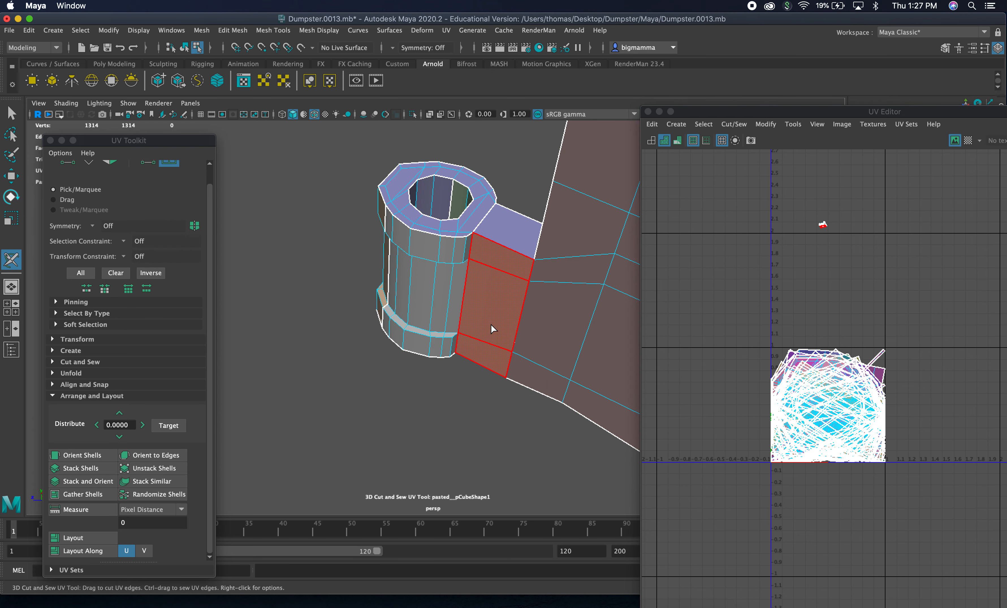
{"action": "key", "text": "ctrl+u"}
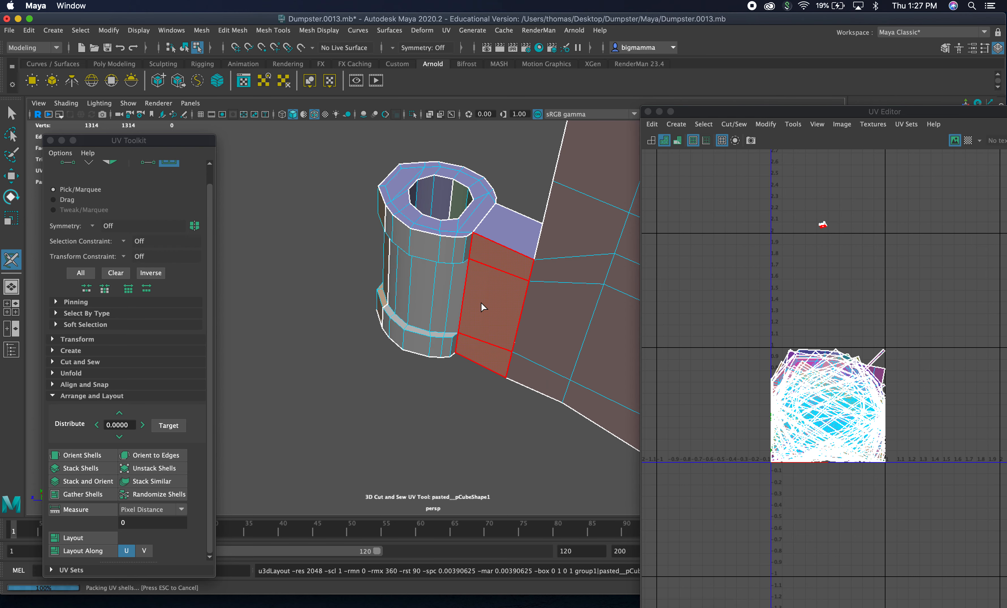
Unfold and lay out the bracket plate's upper shell and the two half-ring shells at the barrel's other end.
{"action": "left_click_drag", "start_coordinate": [474, 258], "coordinate": [349, 426], "text": "alt"}
{"action": "left_click", "coordinate": [350, 426], "text": "ctrl+shift"}
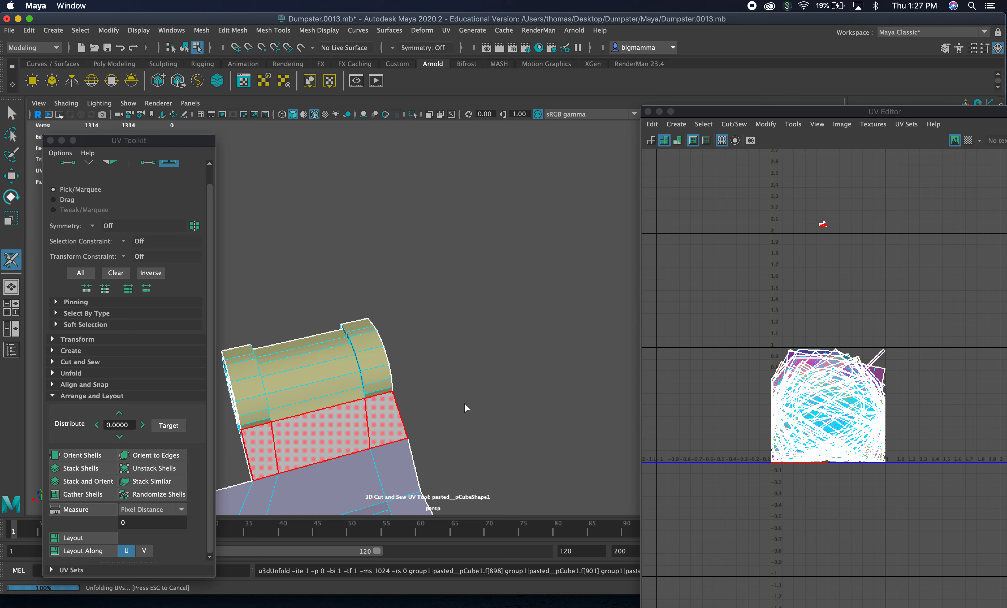
{"action": "left_click_drag", "start_coordinate": [438, 406], "coordinate": [337, 378], "text": "alt"}
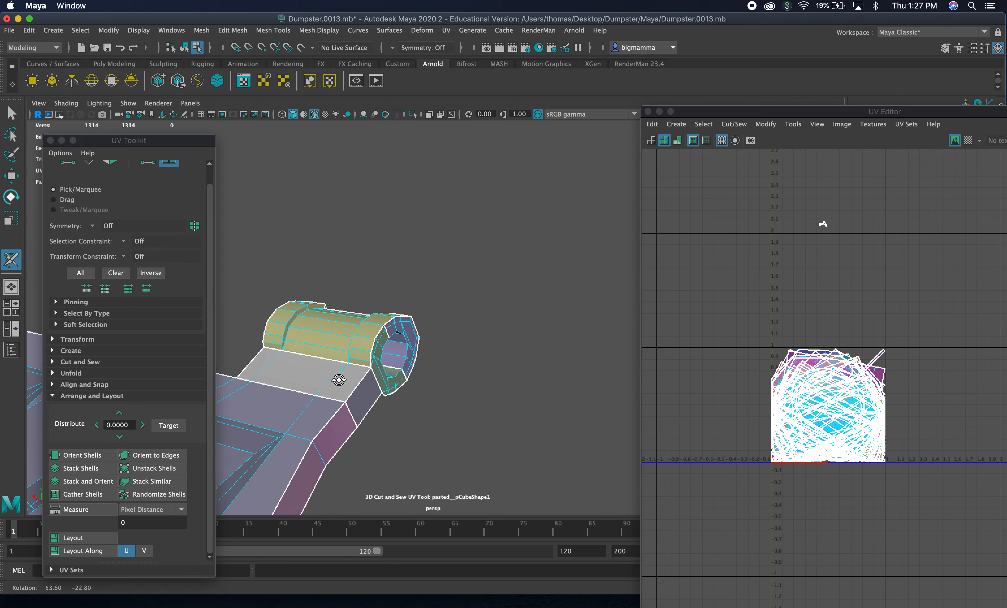
{"action": "left_click", "coordinate": [362, 392], "text": "ctrl+shift"}
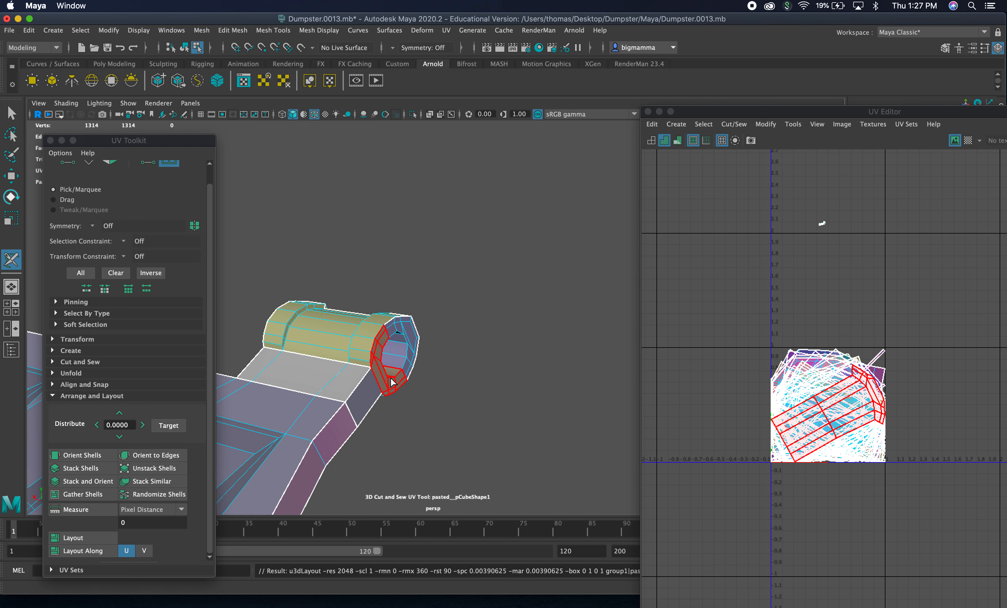
{"action": "left_click", "coordinate": [410, 340], "text": "ctrl+shift"}
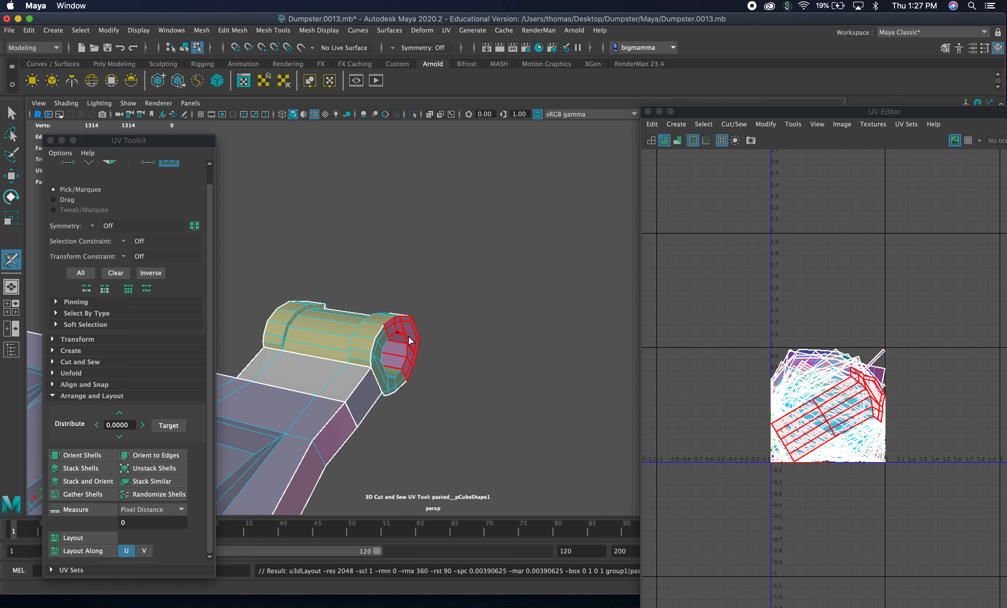
Cut the UV edges between the outer half-ring end face and the hinge bore to separate them into two shells.
{"action": "left_click_drag", "start_coordinate": [407, 337], "coordinate": [313, 333], "text": "alt"}
{"action": "right_click_drag", "start_coordinate": [418, 363], "coordinate": [530, 392], "text": "alt"}
{"action": "left_click_drag", "start_coordinate": [530, 392], "coordinate": [555, 371], "text": "alt"}
{"action": "middle_click_drag", "start_coordinate": [421, 402], "coordinate": [493, 273], "text": "alt"}
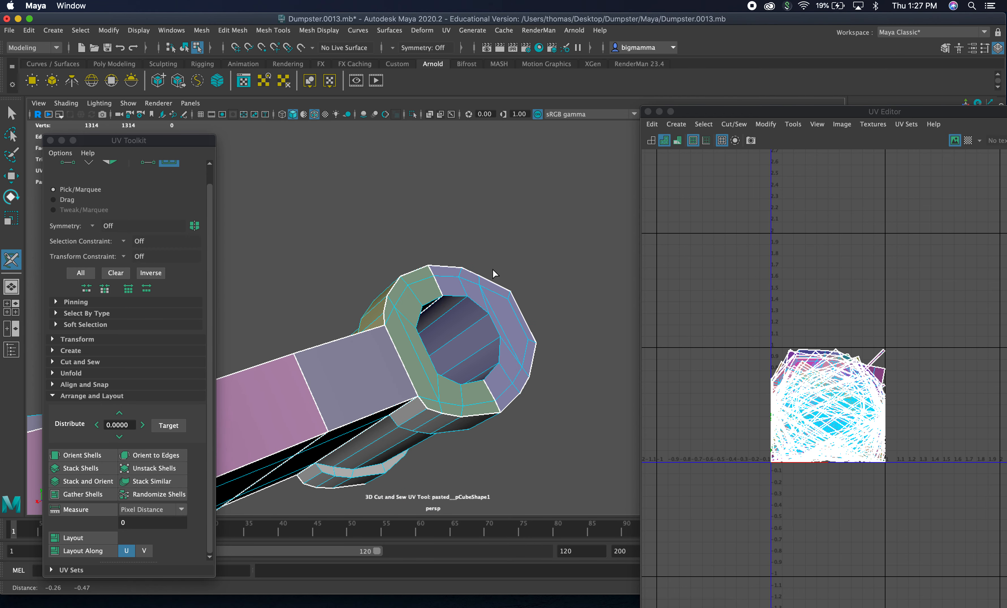
{"action": "right_click_drag", "start_coordinate": [496, 328], "coordinate": [557, 272], "text": "alt"}
{"action": "left_click", "coordinate": [502, 302]}
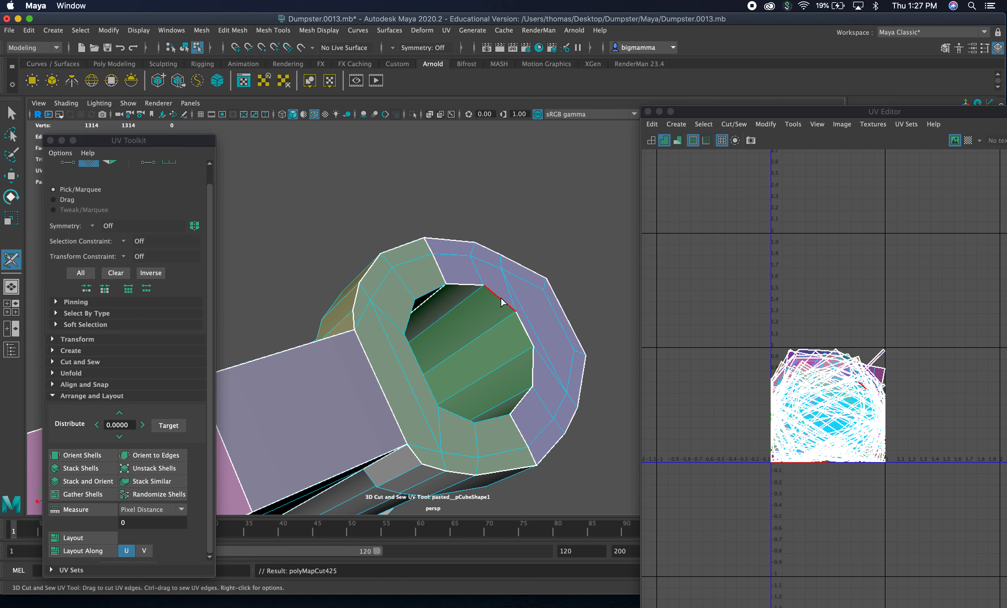
{"action": "right_click_drag", "start_coordinate": [512, 299], "coordinate": [566, 258]}
{"action": "left_click", "coordinate": [532, 297]}
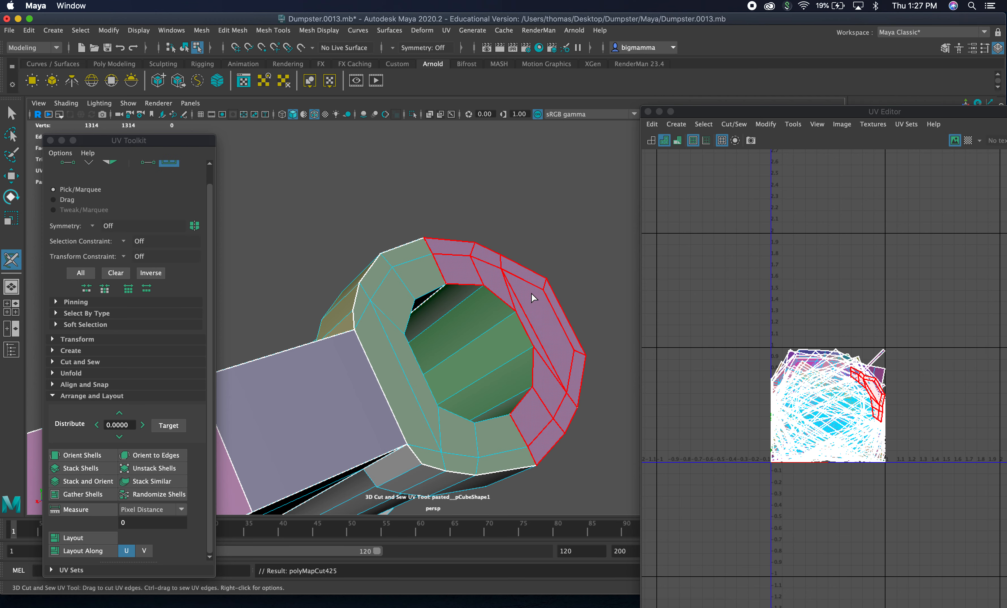
Unfold and lay out the separated half-ring end face and the bore shell behind it.
{"action": "key", "text": "ctrl+u"}
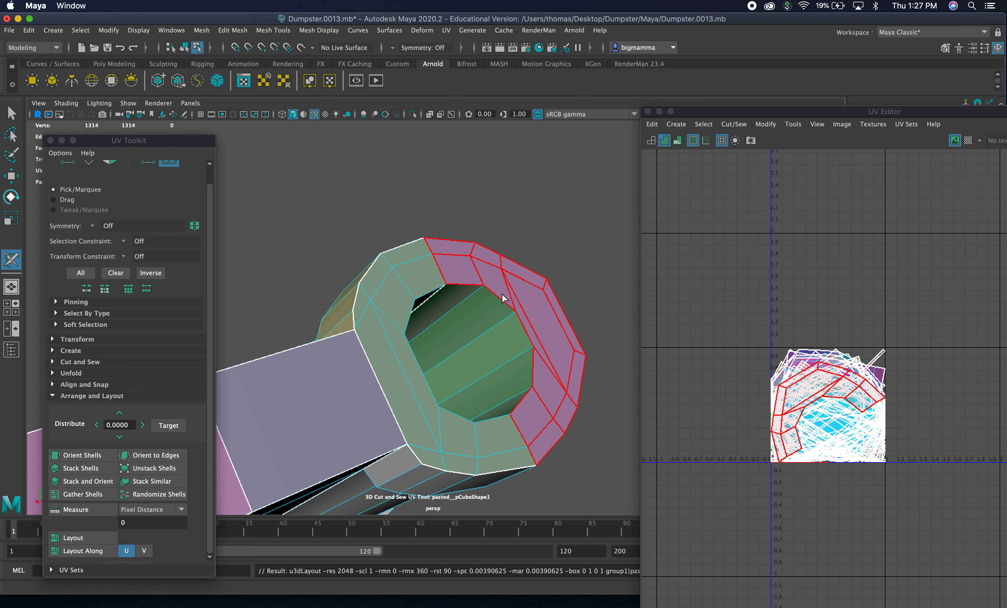
{"action": "left_click", "coordinate": [418, 284]}
{"action": "left_click", "coordinate": [469, 357]}
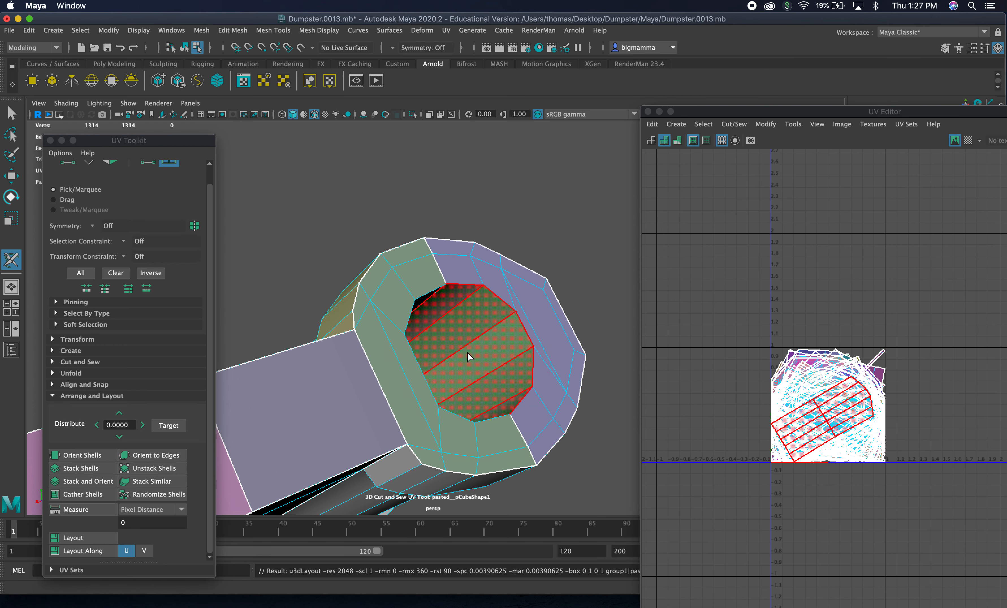
{"action": "key", "text": "ctrl+u"}
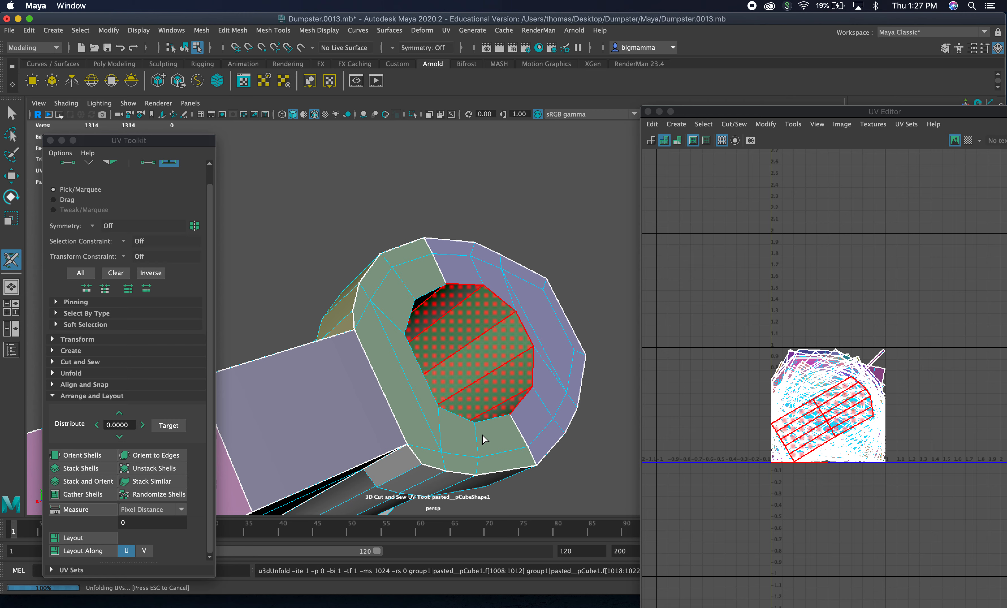
Examine the hinge's barrel, ring faces, bore and bracket plate from several sides for shells that still need unfolding.
{"action": "left_click_drag", "start_coordinate": [472, 356], "coordinate": [433, 391], "text": "alt"}
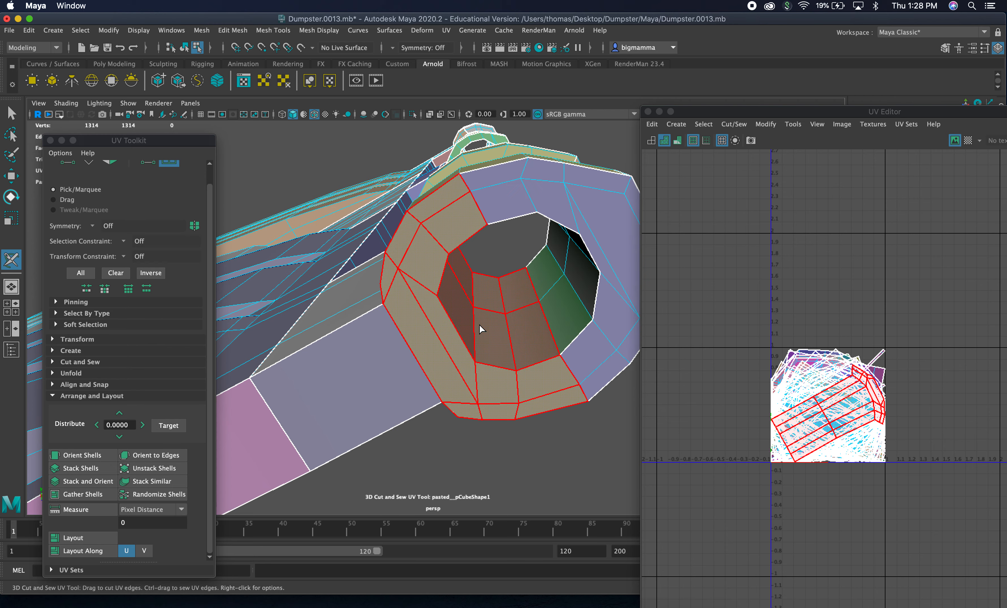
{"action": "left_click_drag", "start_coordinate": [375, 320], "coordinate": [487, 319], "text": "alt"}
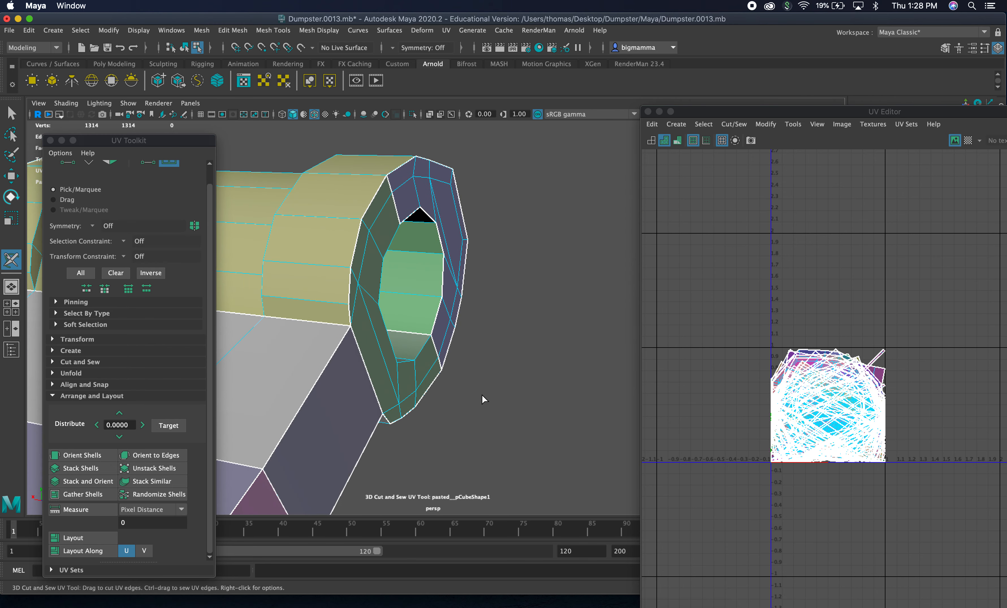
{"action": "right_click_drag", "start_coordinate": [483, 399], "coordinate": [329, 297], "text": "alt"}
{"action": "middle_click_drag", "start_coordinate": [369, 306], "coordinate": [560, 317], "text": "alt"}
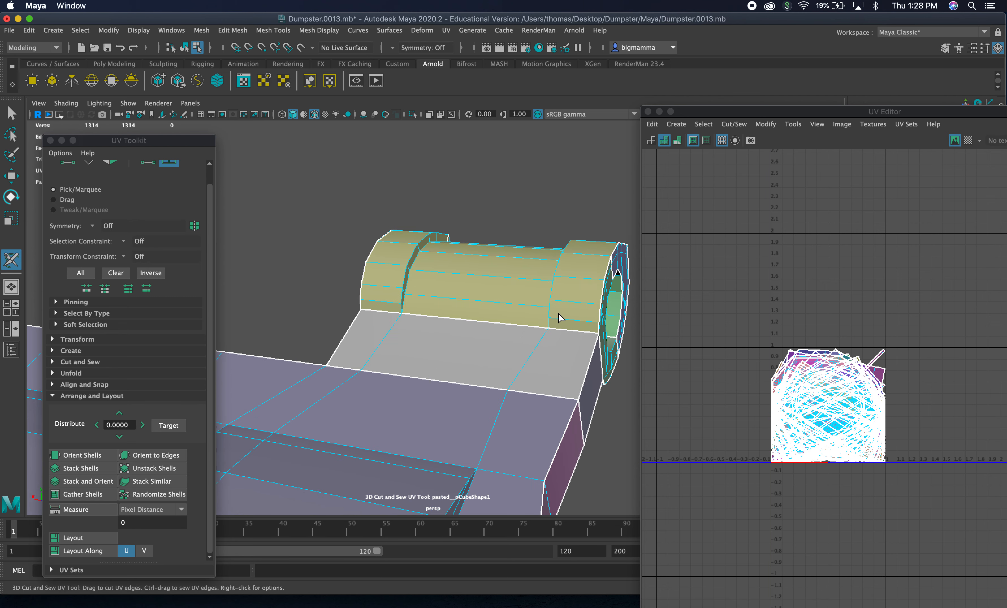
{"action": "left_click_drag", "start_coordinate": [560, 317], "coordinate": [484, 283], "text": "alt"}
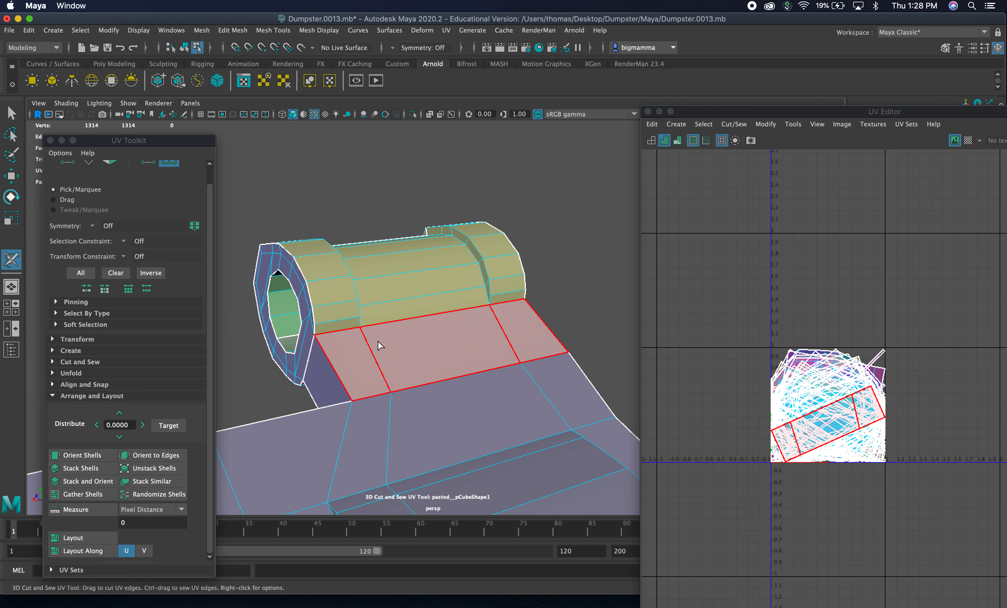
{"action": "left_click_drag", "start_coordinate": [354, 355], "coordinate": [352, 403], "text": "alt"}
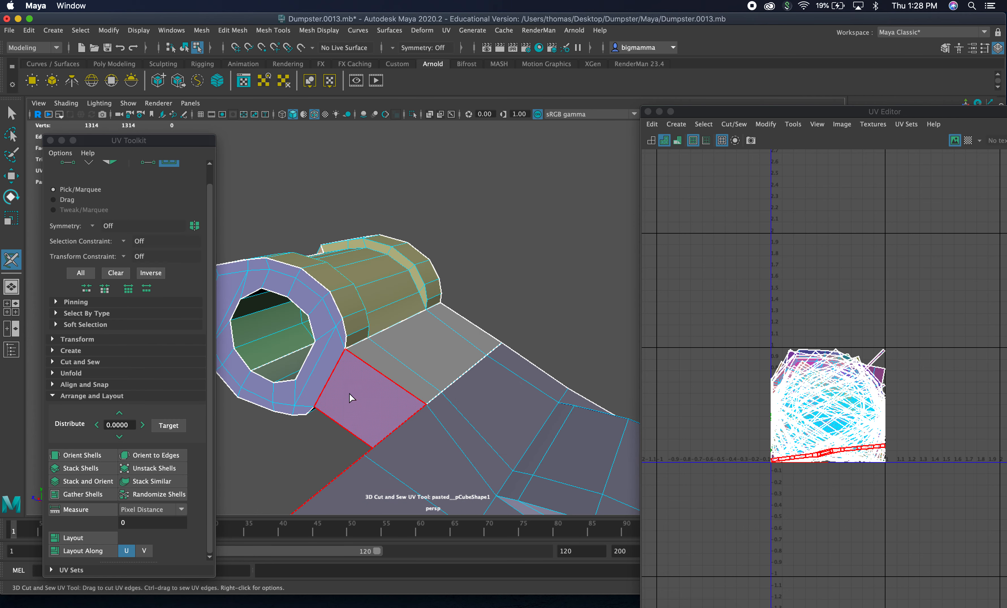
{"action": "left_click_drag", "start_coordinate": [334, 346], "coordinate": [308, 389], "text": "alt"}
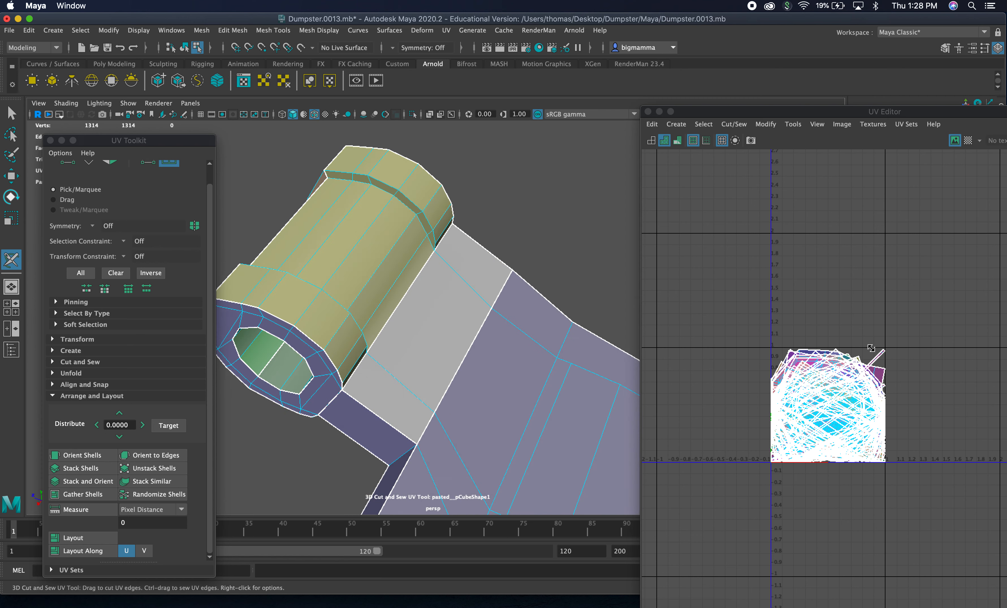
Save the scene as a new incremental version.
{"action": "right_click_drag", "start_coordinate": [550, 344], "coordinate": [75, 276], "text": "alt"}
{"action": "left_click_drag", "start_coordinate": [409, 368], "coordinate": [352, 304], "text": "alt"}
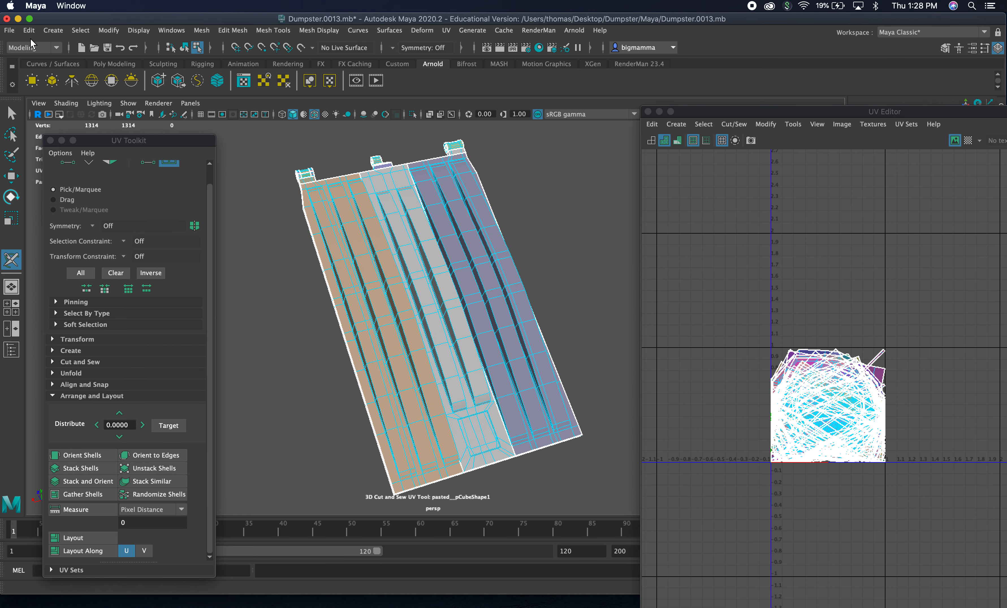
{"action": "left_click", "coordinate": [10, 31]}
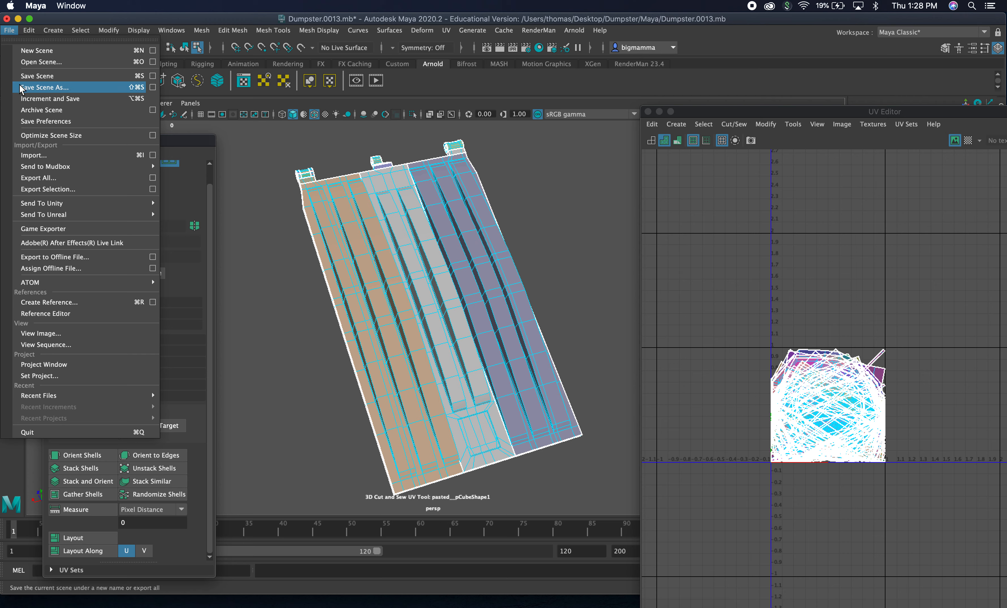
{"action": "left_click", "coordinate": [44, 102]}
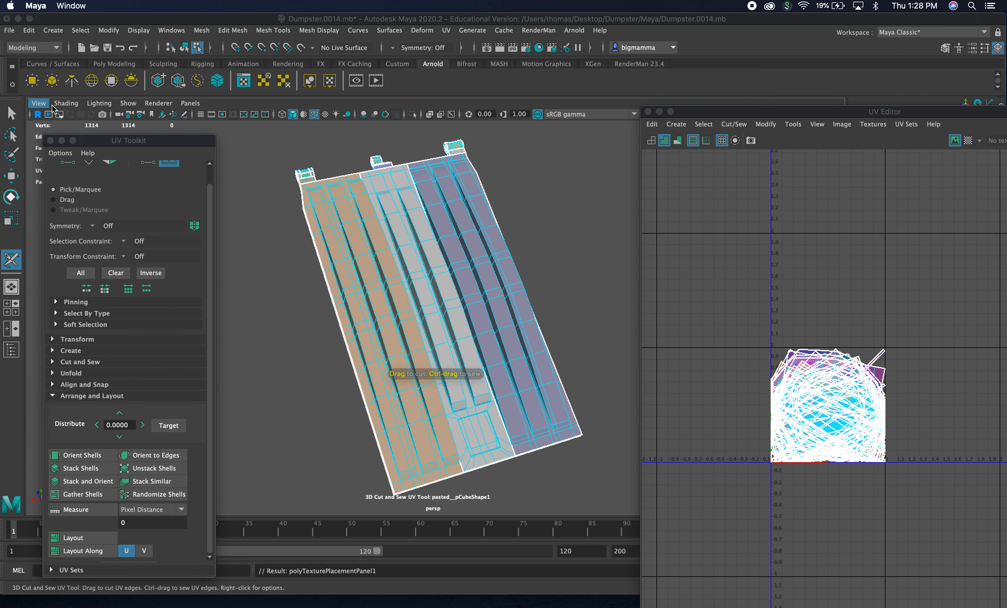
Leave the 3D Cut and Sew UV Tool and select all of the lid's UV shells in the UV Editor.
{"action": "left_click", "coordinate": [517, 305]}
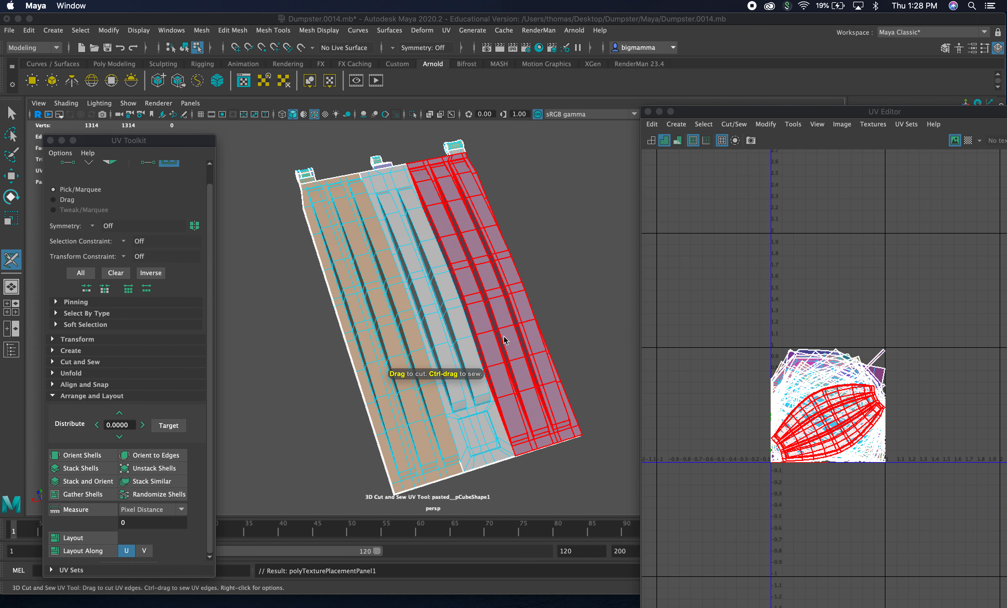
{"action": "left_click", "coordinate": [466, 352]}
{"action": "left_click", "coordinate": [469, 310]}
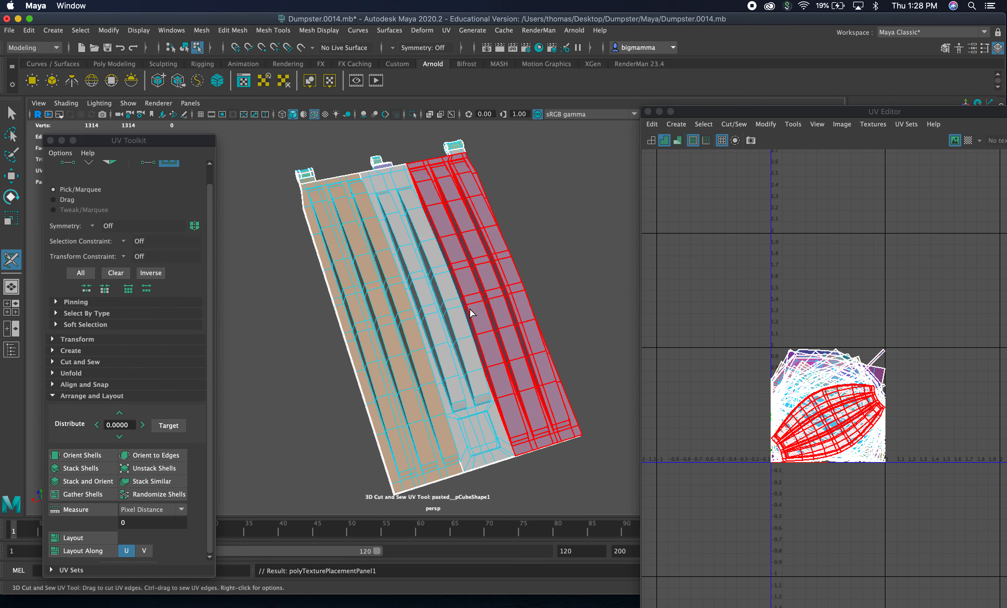
{"action": "right_click", "coordinate": [471, 313]}
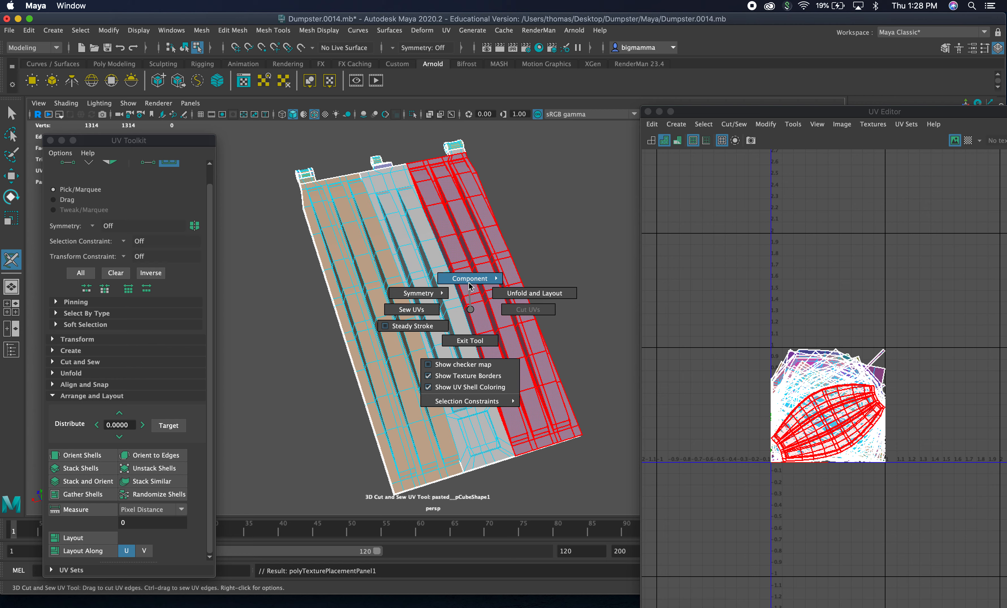
{"action": "mouse_move", "coordinate": [469, 283]}
{"action": "right_click_drag", "start_coordinate": [469, 286], "coordinate": [472, 329]}
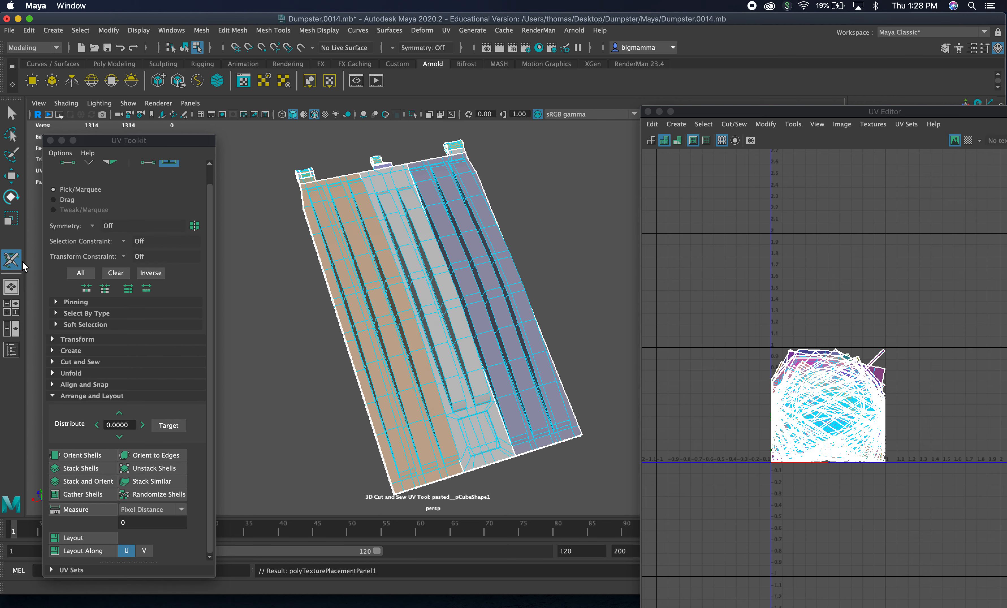
{"action": "left_click", "coordinate": [16, 115]}
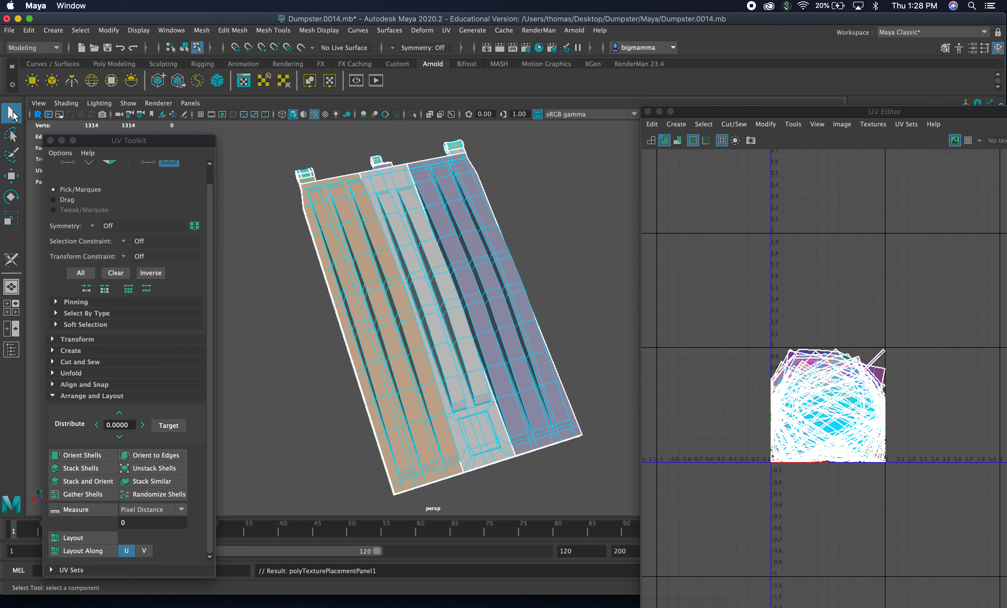
{"action": "right_click", "coordinate": [816, 425]}
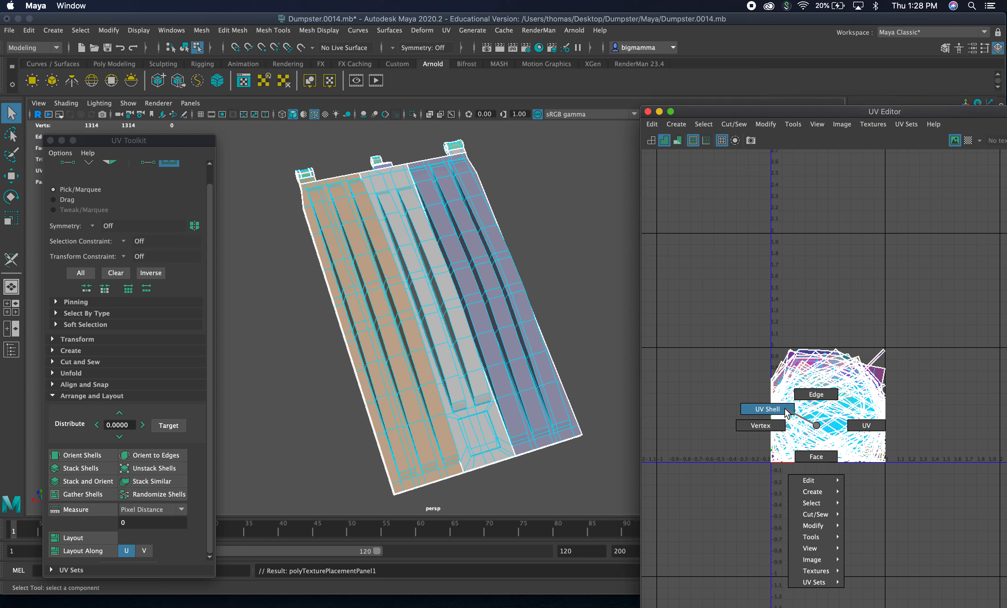
{"action": "left_click_drag", "start_coordinate": [698, 292], "coordinate": [952, 518]}
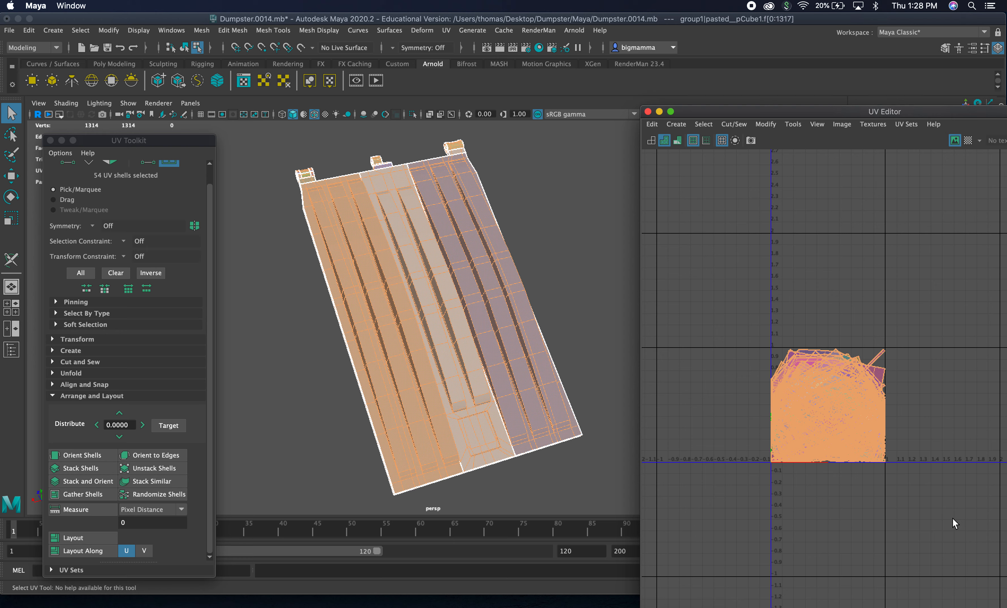
Open the Layout UVs options and lay out all selected shells packed together without overlapping, at packing resolution 2048.
{"action": "left_click", "coordinate": [763, 124]}
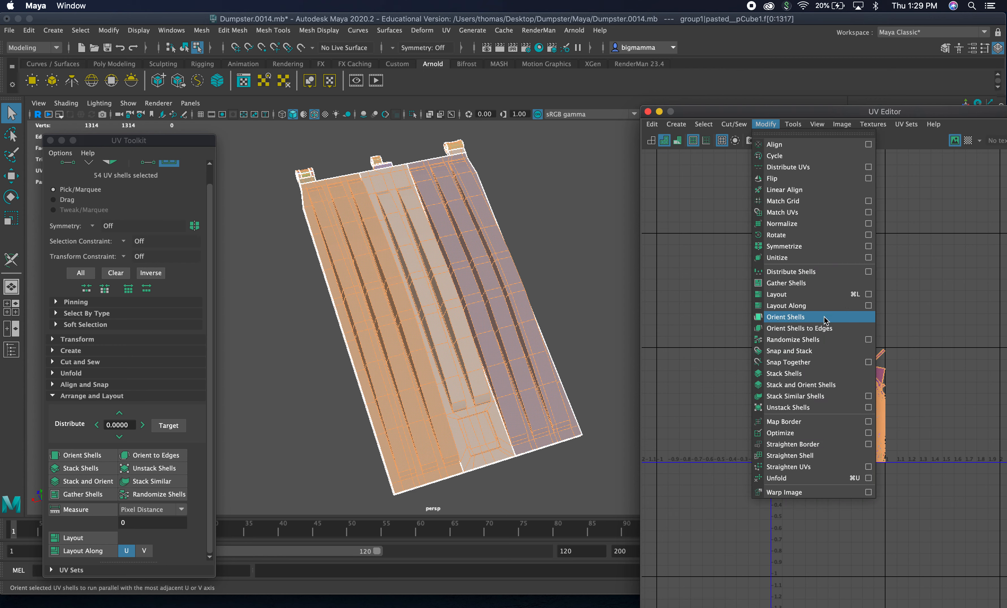
{"action": "left_click", "coordinate": [867, 294]}
{"action": "left_click_drag", "start_coordinate": [408, 226], "coordinate": [390, 128]}
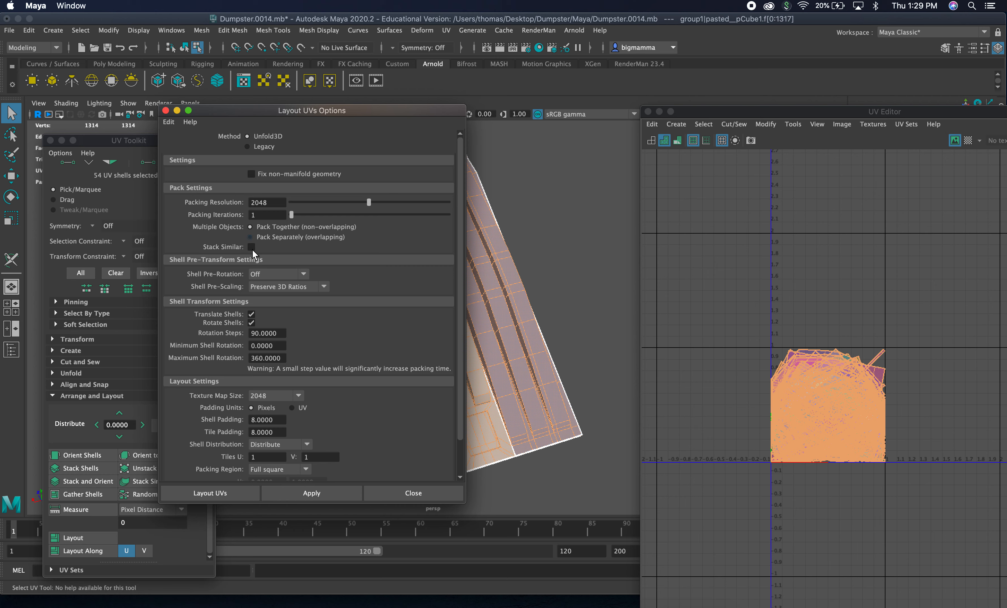
{"action": "scroll", "coordinate": [370, 411], "scroll_direction": "down", "scroll_amount": 2}
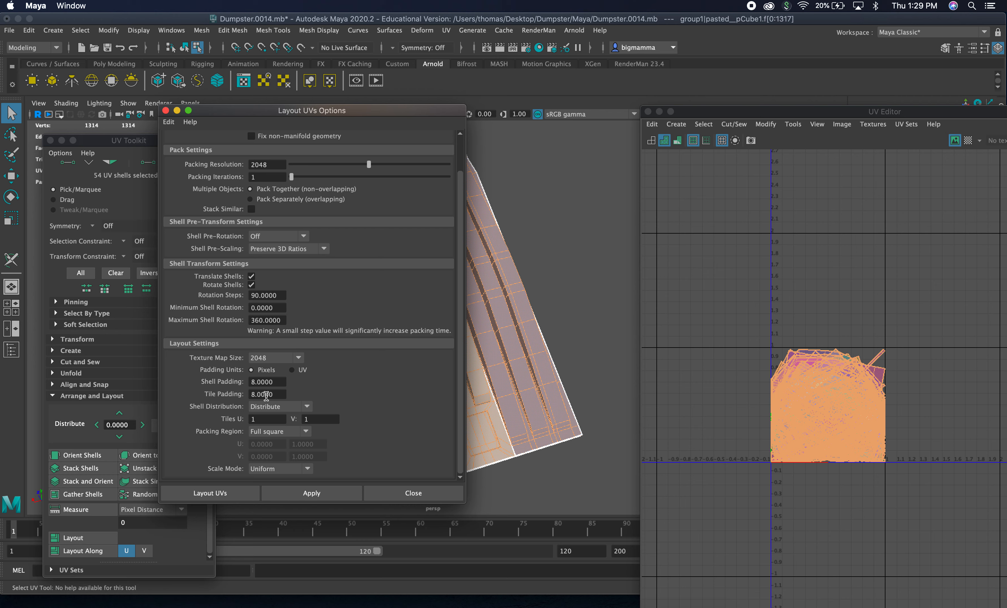
{"action": "left_click", "coordinate": [310, 492]}
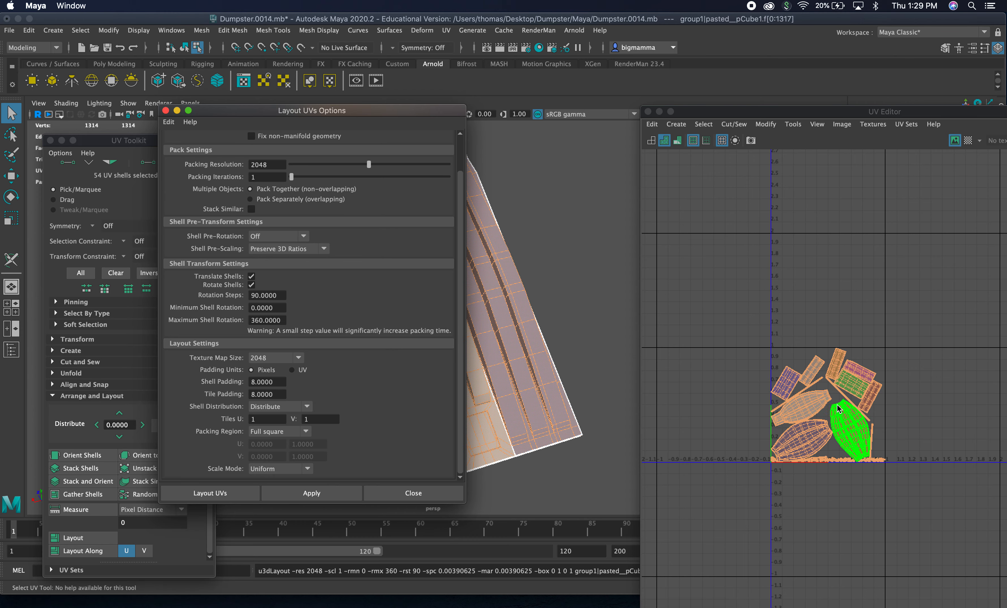
Move the three large barrel-shaped shells one by one above the other shells, outside the 0-1 tile, and deselect them.
{"action": "scroll", "coordinate": [860, 401], "scroll_direction": "up", "scroll_amount": 6}
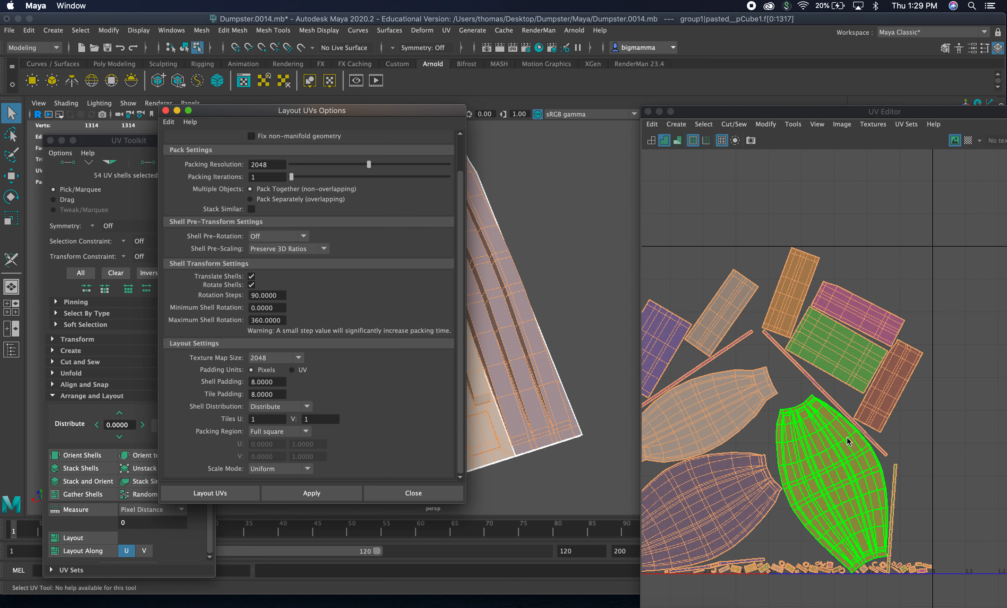
{"action": "left_click", "coordinate": [792, 465]}
{"action": "key", "text": "w"}
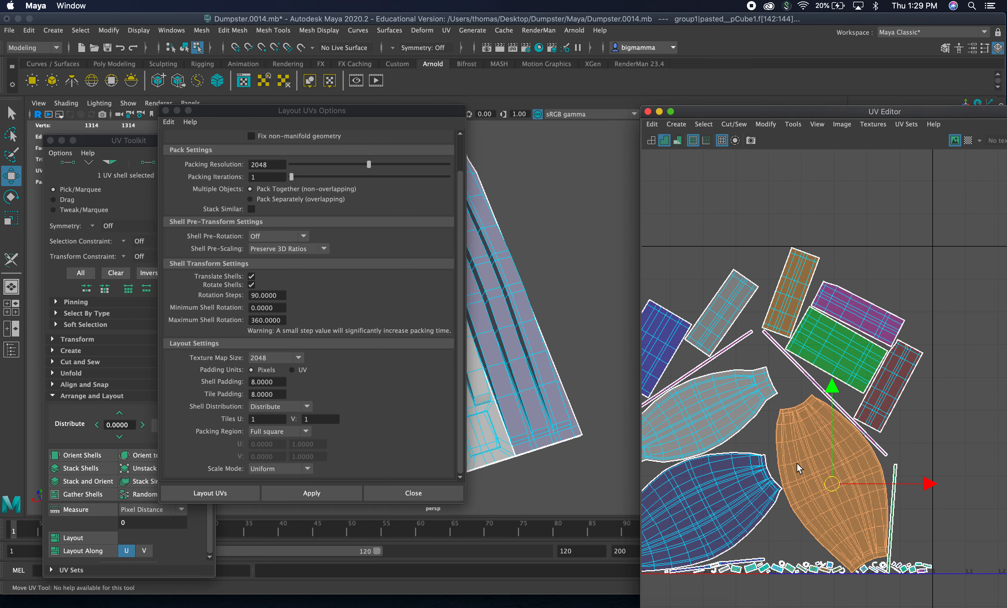
{"action": "left_click_drag", "start_coordinate": [826, 479], "coordinate": [939, 213]}
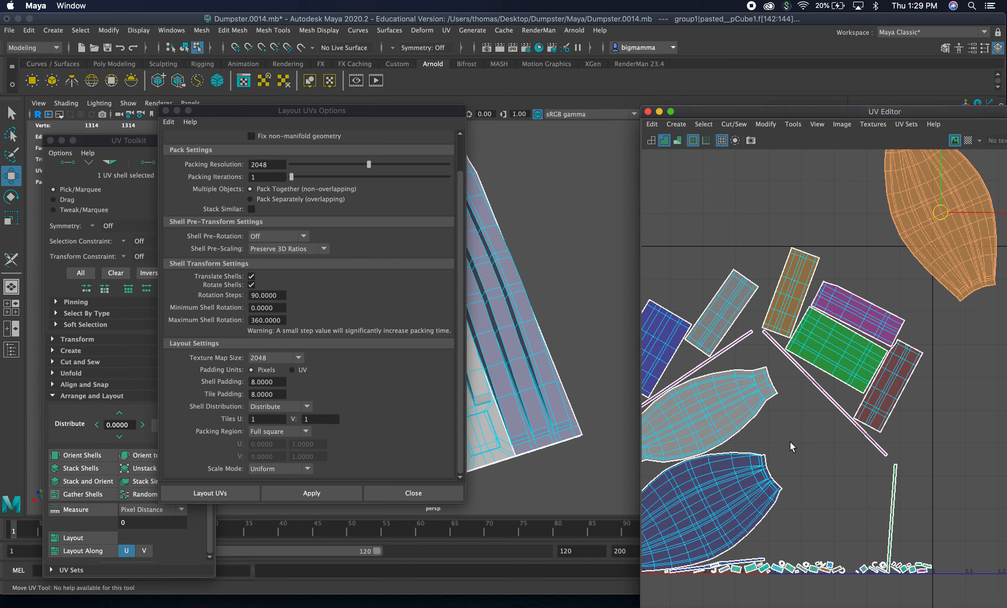
{"action": "scroll", "coordinate": [761, 489], "scroll_direction": "down", "scroll_amount": 2}
{"action": "scroll", "coordinate": [761, 489], "scroll_direction": "down", "scroll_amount": 1}
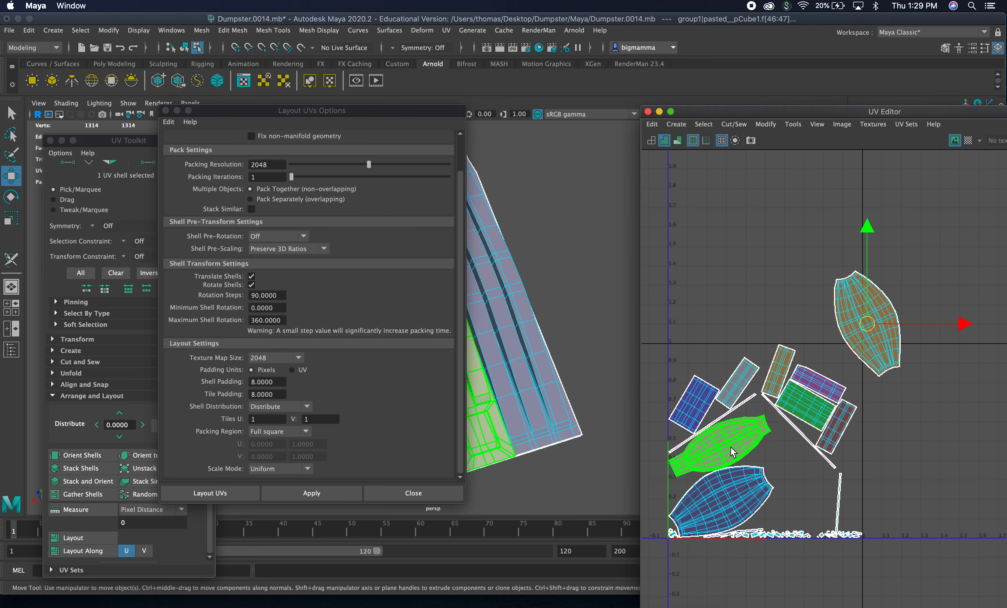
{"action": "left_click", "coordinate": [732, 448]}
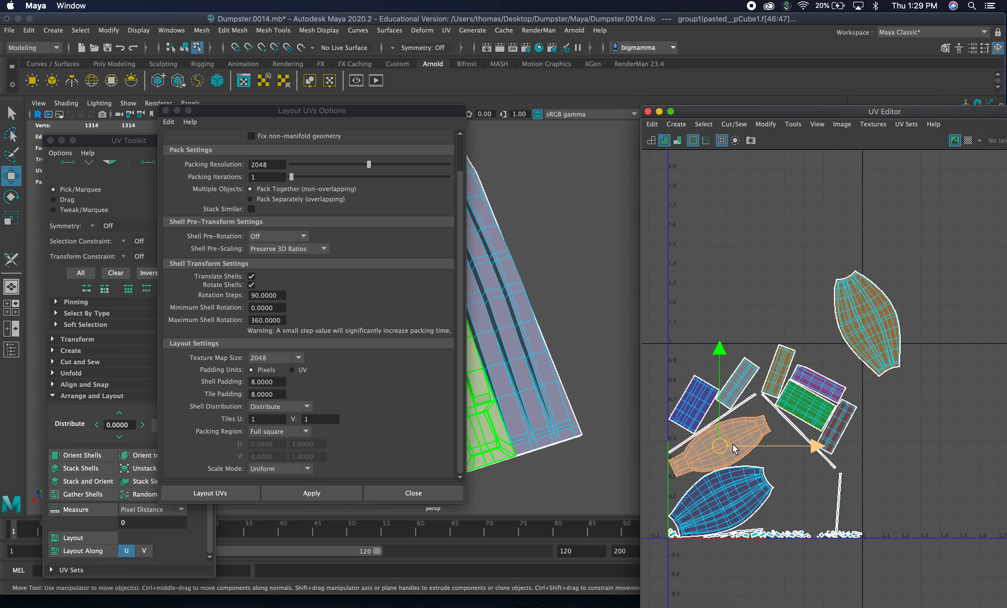
{"action": "left_click_drag", "start_coordinate": [722, 445], "coordinate": [775, 270]}
{"action": "left_click", "coordinate": [738, 495]}
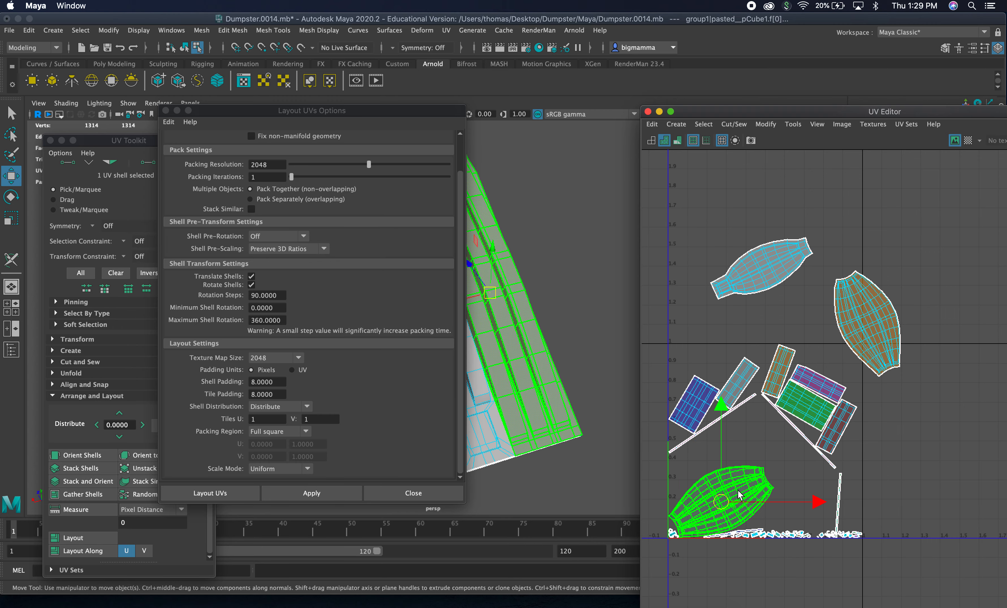
{"action": "left_click_drag", "start_coordinate": [725, 498], "coordinate": [715, 200]}
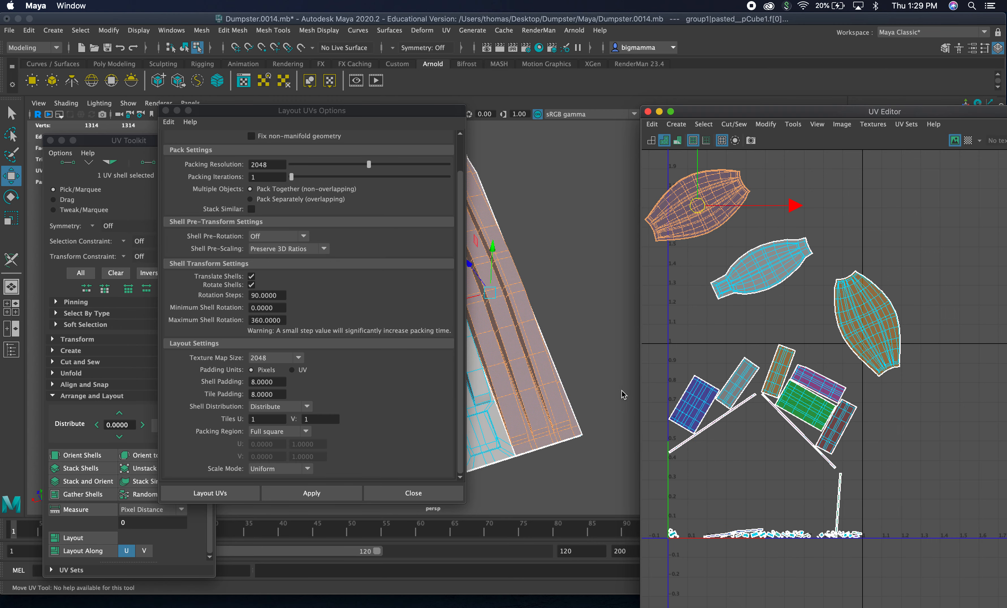
{"action": "left_click", "coordinate": [868, 497]}
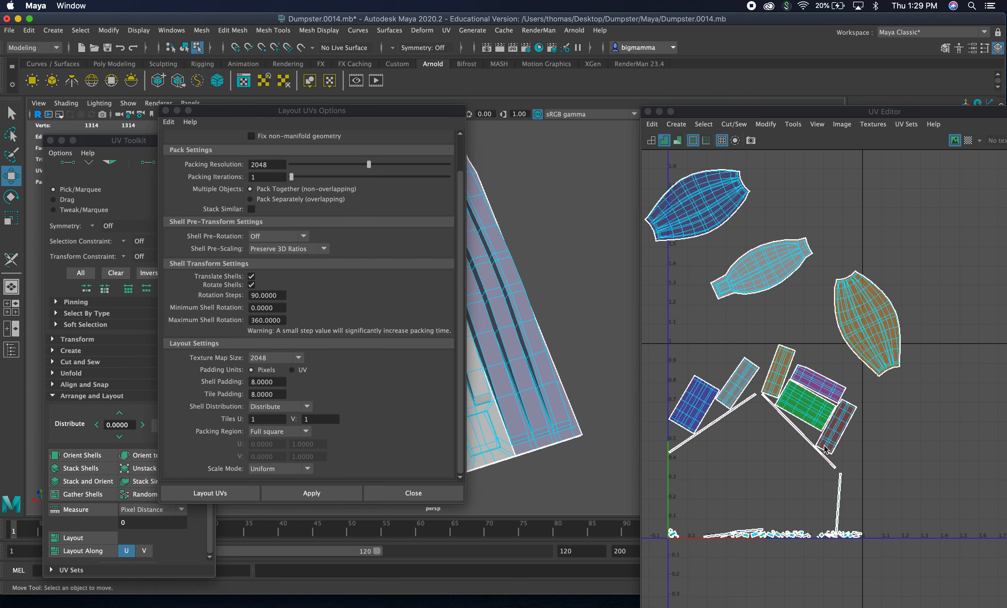
Orient the rectangular and long strip shells to the UV axes, and move two thin strips clear of the rectangles.
{"action": "left_click_drag", "start_coordinate": [646, 357], "coordinate": [845, 501]}
{"action": "left_click_drag", "start_coordinate": [312, 110], "coordinate": [370, 77]}
{"action": "left_click", "coordinate": [82, 454]}
{"action": "left_click", "coordinate": [838, 505]}
{"action": "left_click_drag", "start_coordinate": [838, 505], "coordinate": [857, 426]}
{"action": "left_click", "coordinate": [798, 432]}
{"action": "left_click_drag", "start_coordinate": [796, 432], "coordinate": [795, 474]}
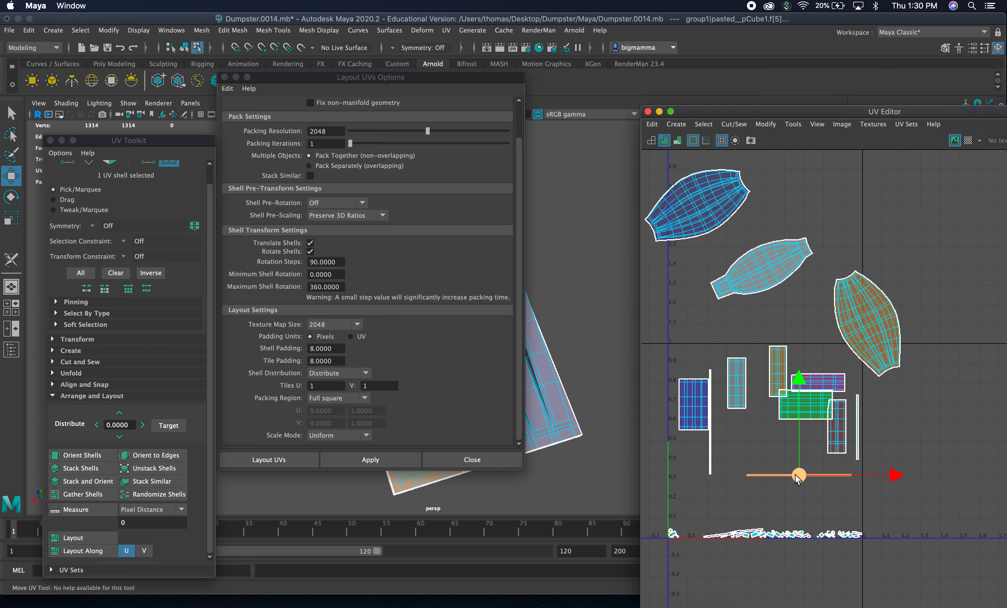
Pull the tilted strip out of the row of small shells, orient it, and place it below the thin vertical strip.
{"action": "scroll", "coordinate": [768, 545], "scroll_direction": "up", "scroll_amount": 3}
{"action": "scroll", "coordinate": [768, 544], "scroll_direction": "up", "scroll_amount": 3}
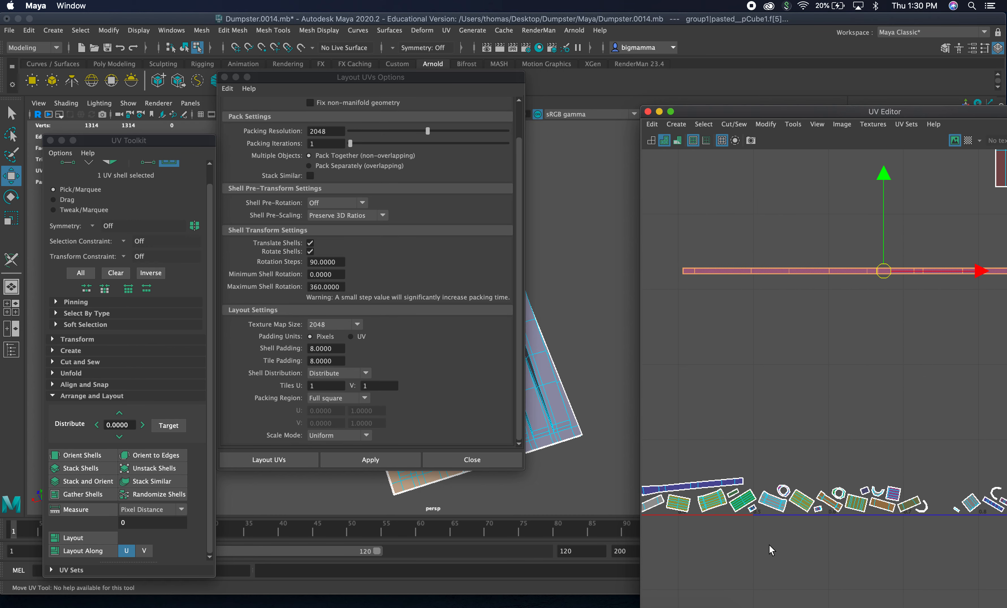
{"action": "left_click", "coordinate": [702, 486]}
{"action": "scroll", "coordinate": [705, 479], "scroll_direction": "down", "scroll_amount": 3}
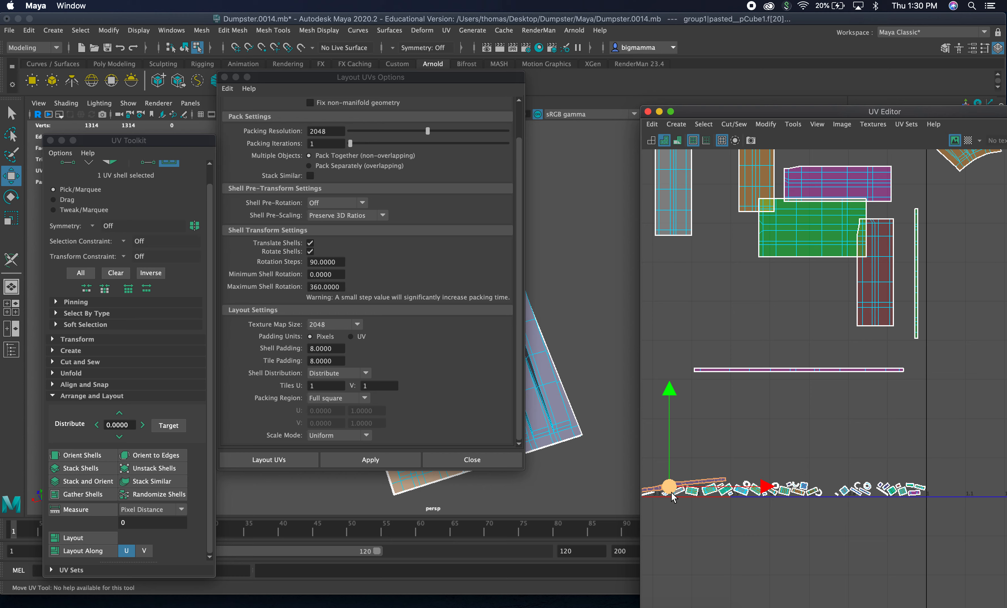
{"action": "key", "text": "w"}
{"action": "left_click_drag", "start_coordinate": [740, 468], "coordinate": [861, 455]}
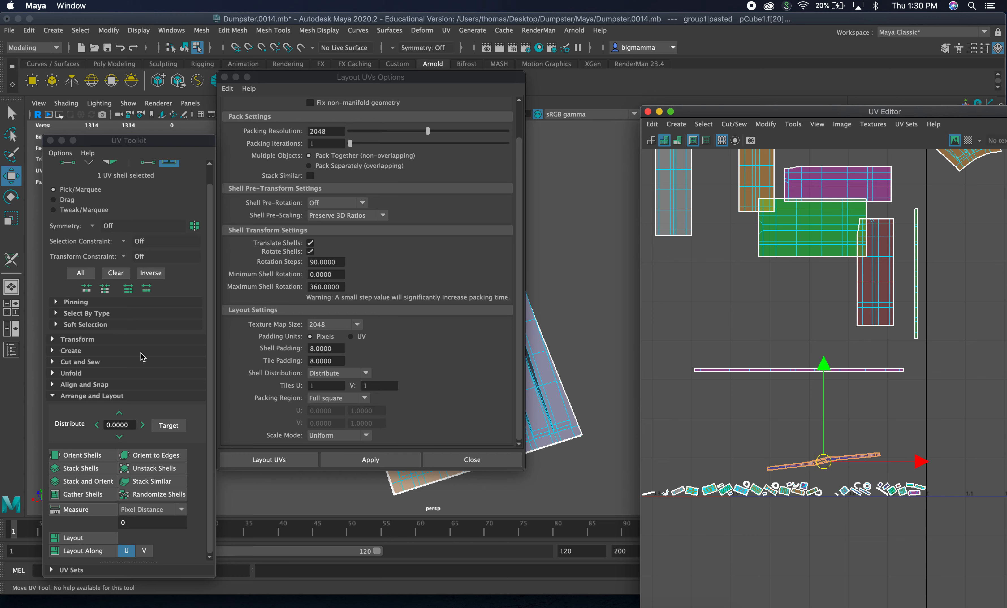
{"action": "left_click", "coordinate": [87, 455]}
{"action": "left_click", "coordinate": [825, 462]}
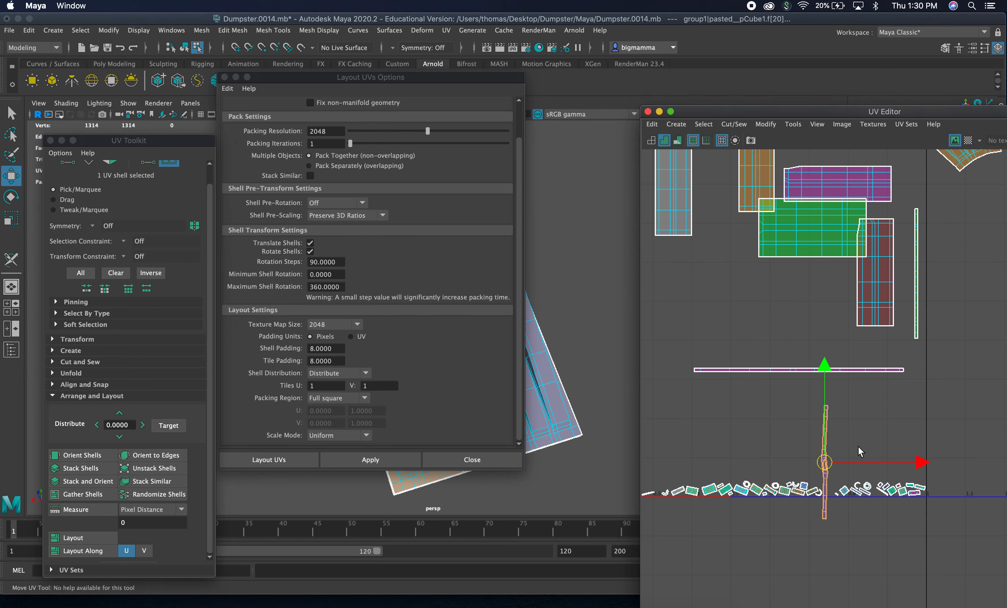
{"action": "left_click_drag", "start_coordinate": [825, 462], "coordinate": [916, 408]}
Select all UV shells again and apply the UV layout to repack them into the 0-1 tile.
{"action": "scroll", "coordinate": [894, 462], "scroll_direction": "down", "scroll_amount": 5}
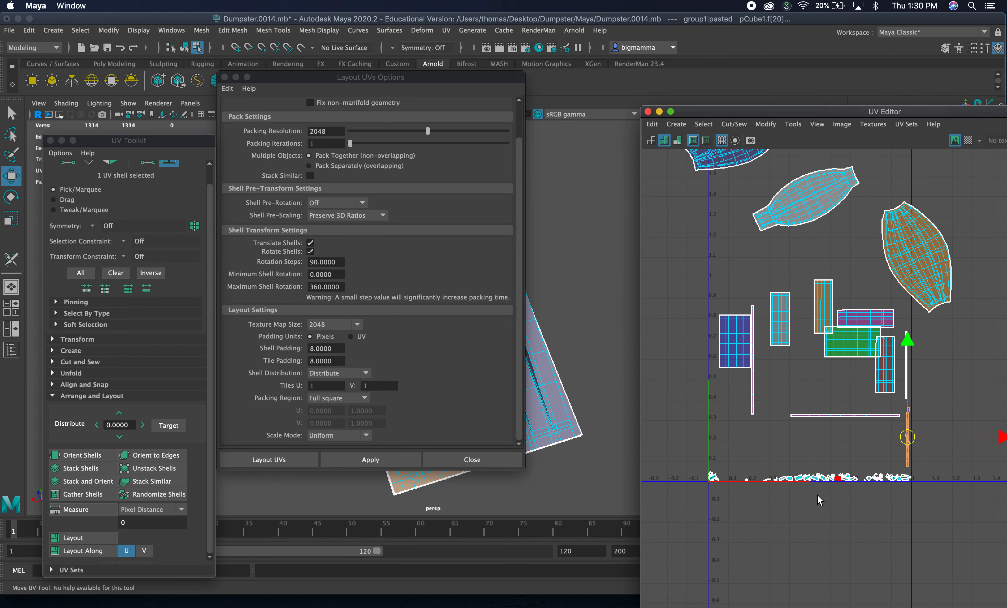
{"action": "scroll", "coordinate": [782, 498], "scroll_direction": "up", "scroll_amount": 6}
{"action": "scroll", "coordinate": [781, 498], "scroll_direction": "up", "scroll_amount": 4}
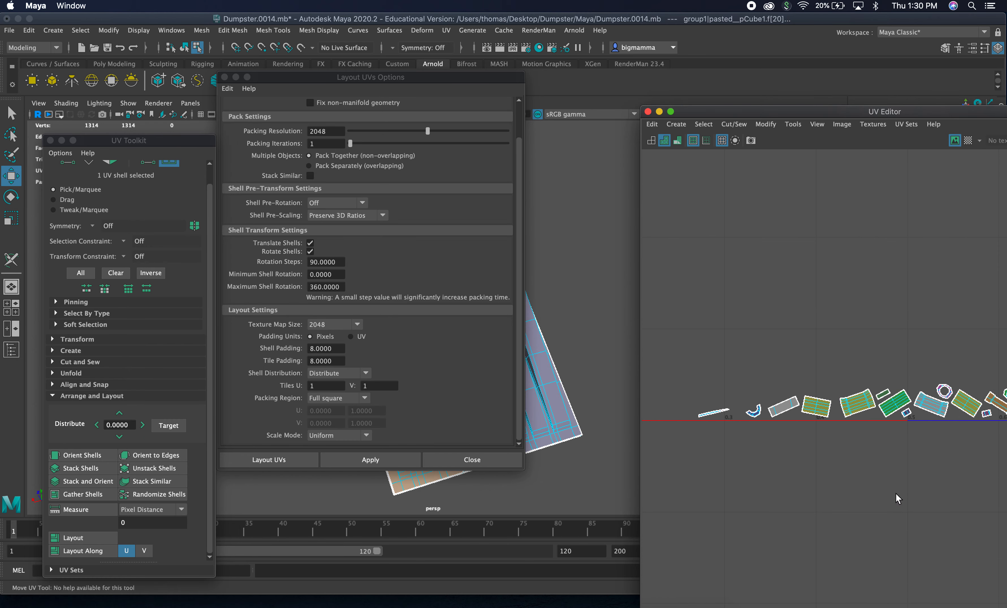
{"action": "scroll", "coordinate": [876, 458], "scroll_direction": "down", "scroll_amount": 6}
{"action": "scroll", "coordinate": [876, 462], "scroll_direction": "down", "scroll_amount": 3}
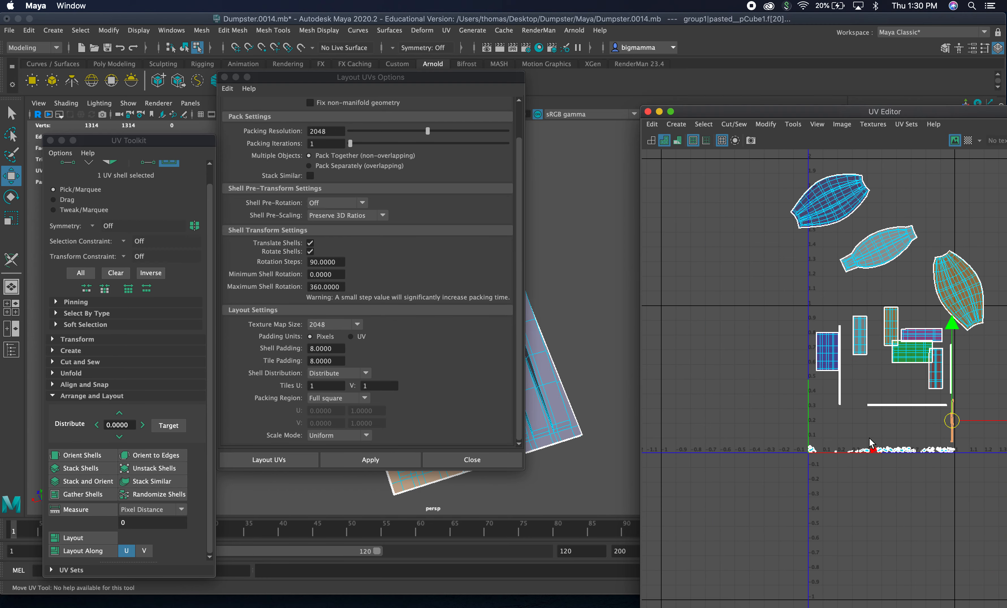
{"action": "scroll", "coordinate": [865, 437], "scroll_direction": "down", "scroll_amount": 2}
{"action": "left_click_drag", "start_coordinate": [768, 217], "coordinate": [972, 545]}
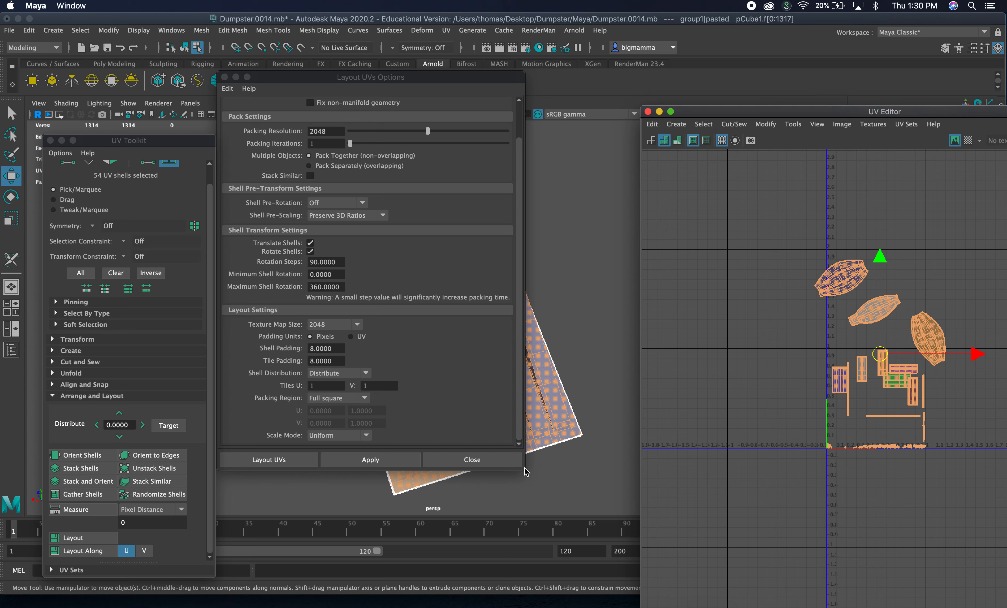
{"action": "left_click", "coordinate": [395, 467]}
{"action": "left_click", "coordinate": [394, 466]}
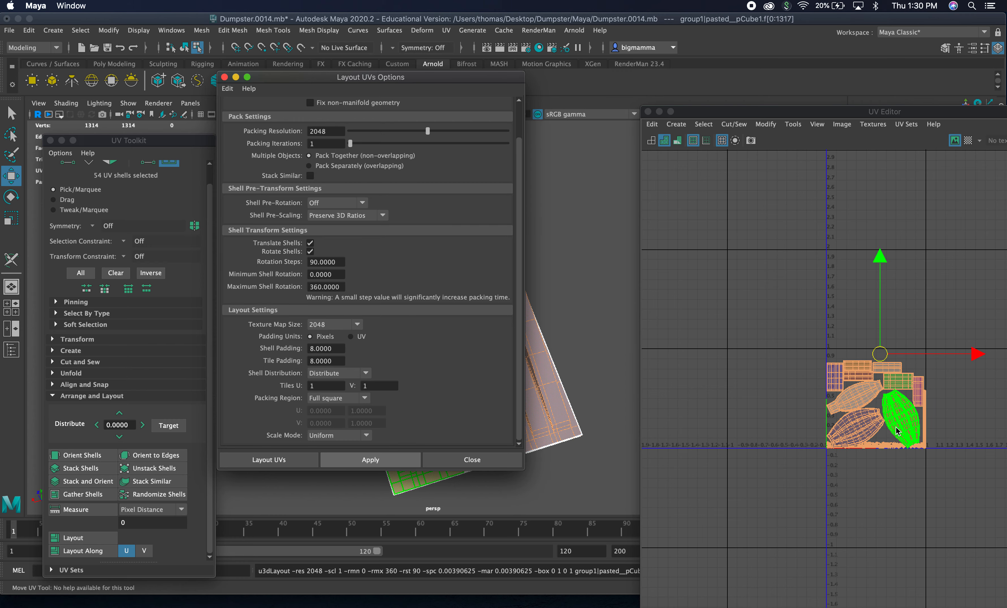
Examine the packed layout closely for the spacing between large shells, along the tile border, and among the small shells at its lower edge.
{"action": "scroll", "coordinate": [897, 427], "scroll_direction": "up", "scroll_amount": 5}
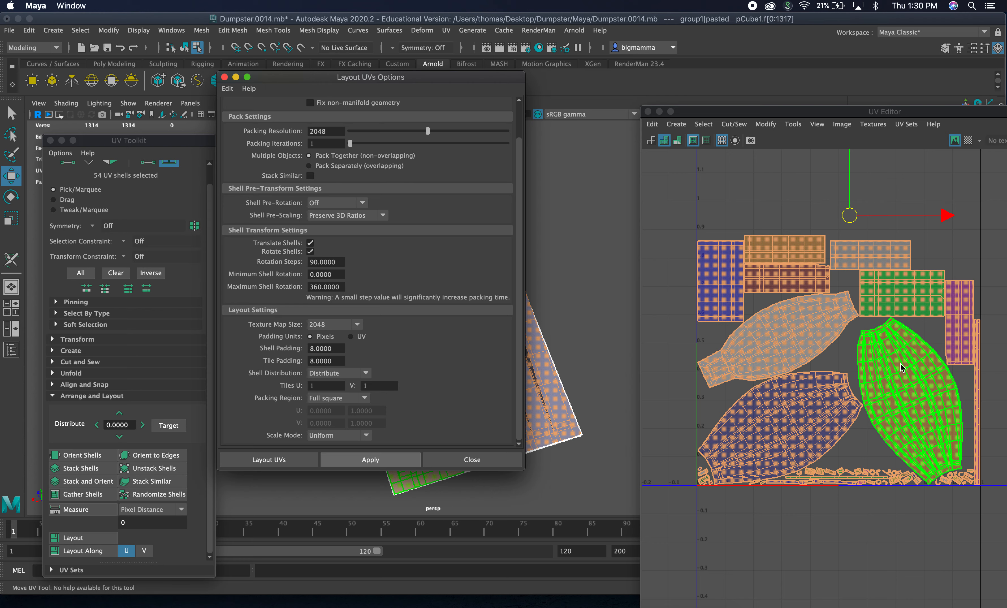
{"action": "left_click", "coordinate": [802, 326]}
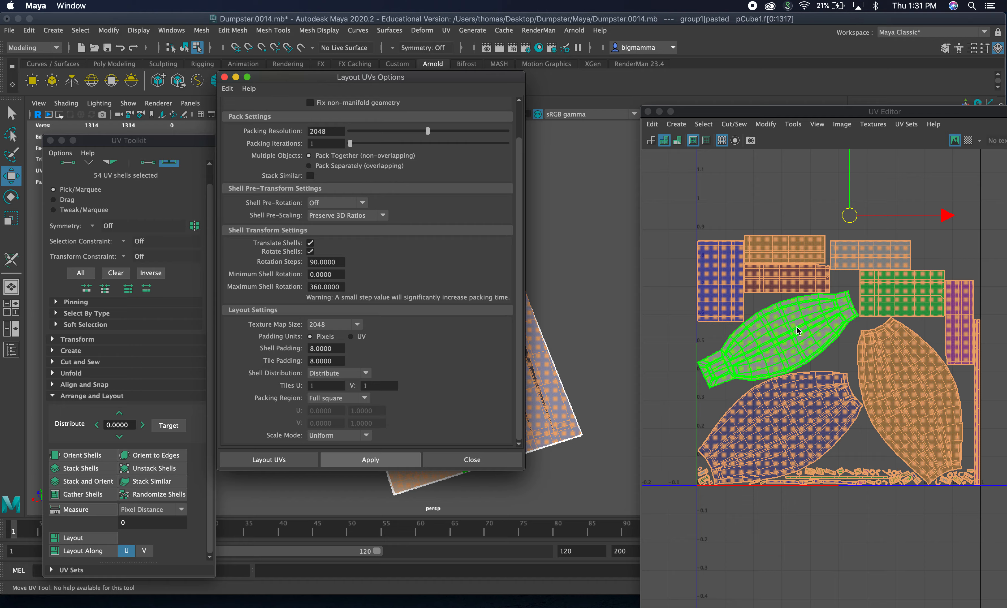
{"action": "scroll", "coordinate": [769, 341], "scroll_direction": "up", "scroll_amount": 4}
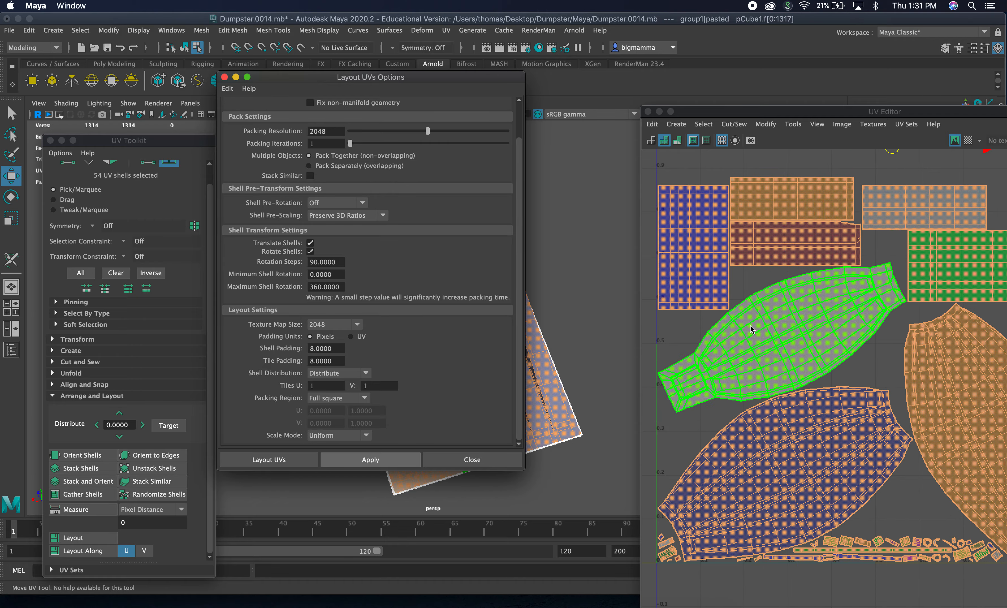
{"action": "middle_click_drag", "start_coordinate": [875, 307], "coordinate": [766, 458], "text": "alt"}
{"action": "right_click_drag", "start_coordinate": [720, 378], "coordinate": [908, 358], "text": "alt"}
{"action": "scroll", "coordinate": [902, 357], "scroll_direction": "down", "scroll_amount": 3}
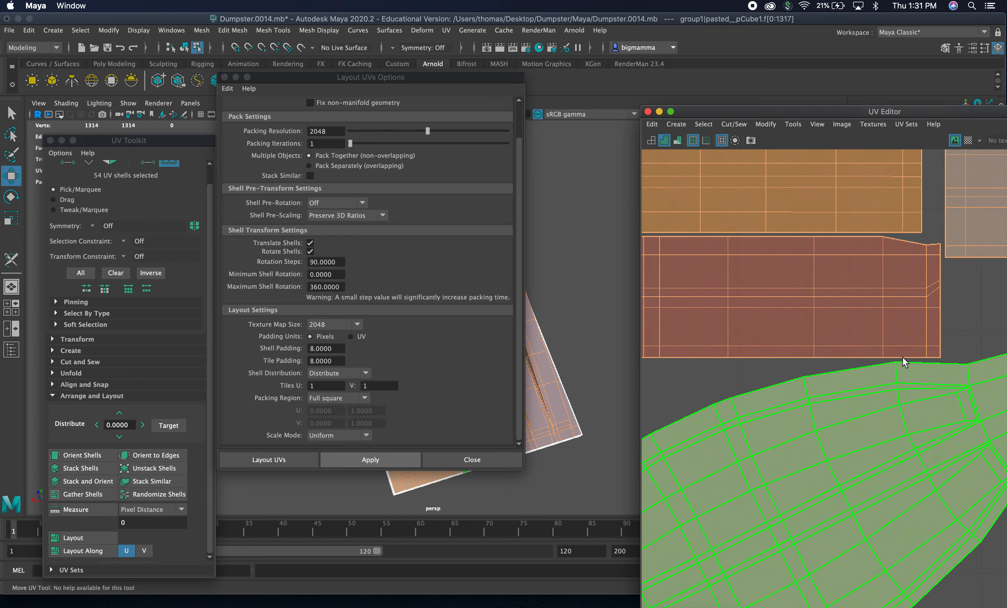
{"action": "scroll", "coordinate": [906, 362], "scroll_direction": "down", "scroll_amount": 4}
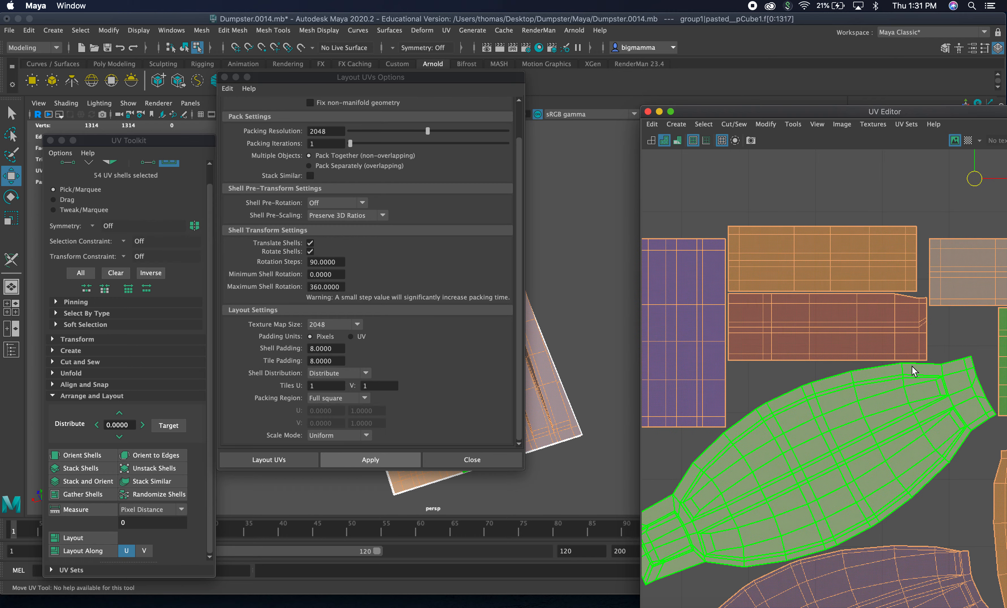
{"action": "middle_click_drag", "start_coordinate": [912, 367], "coordinate": [818, 257], "text": "alt"}
{"action": "scroll", "coordinate": [877, 336], "scroll_direction": "down", "scroll_amount": 2}
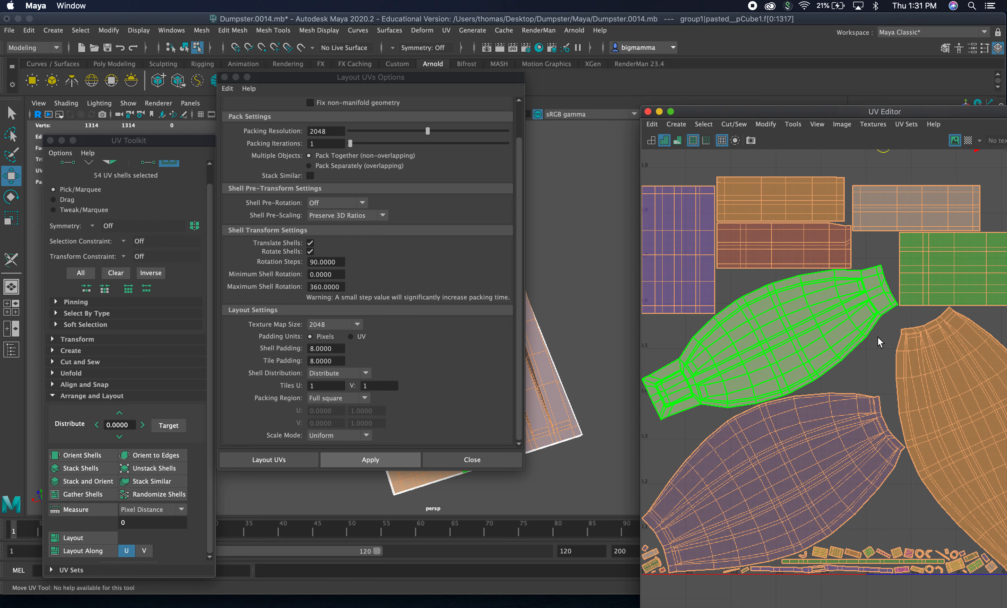
{"action": "scroll", "coordinate": [840, 373], "scroll_direction": "down", "scroll_amount": 3}
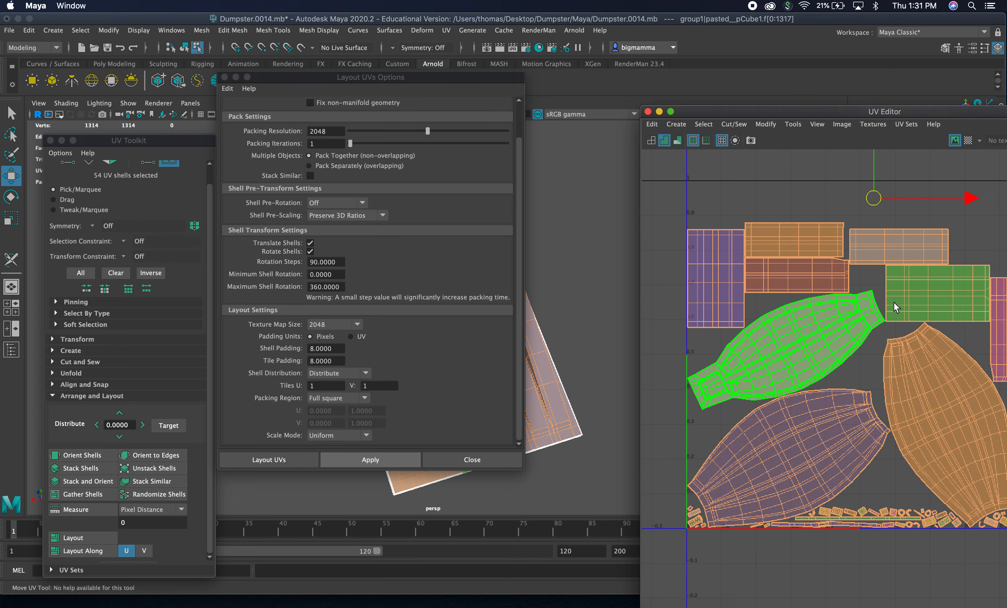
{"action": "scroll", "coordinate": [896, 309], "scroll_direction": "up", "scroll_amount": 10}
{"action": "middle_click_drag", "start_coordinate": [845, 392], "coordinate": [724, 606], "text": "alt"}
{"action": "right_click_drag", "start_coordinate": [833, 412], "coordinate": [674, 387], "text": "alt"}
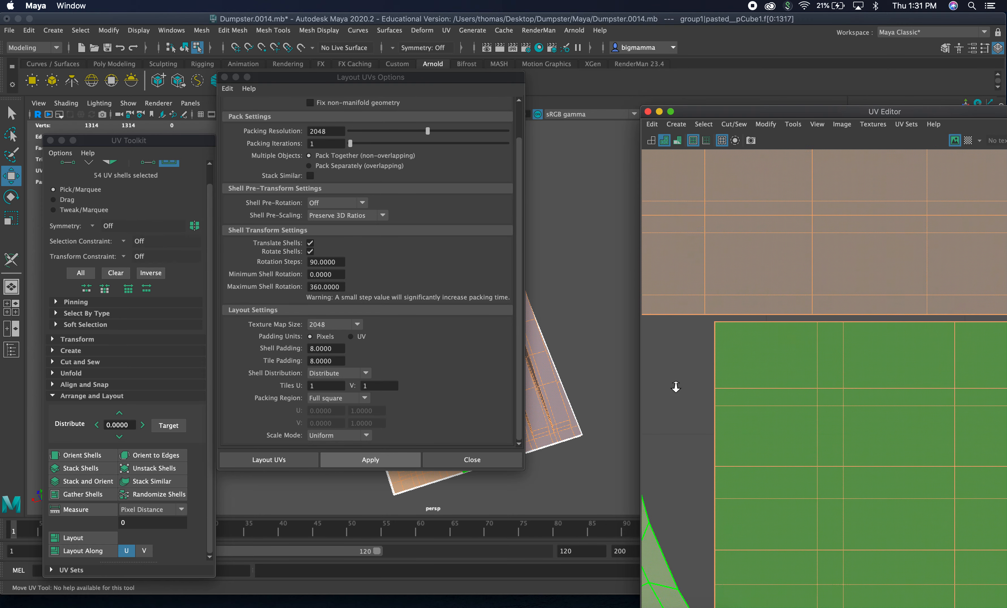
{"action": "right_click_drag", "start_coordinate": [864, 367], "coordinate": [636, 357], "text": "alt"}
{"action": "right_click_drag", "start_coordinate": [867, 396], "coordinate": [747, 397], "text": "alt"}
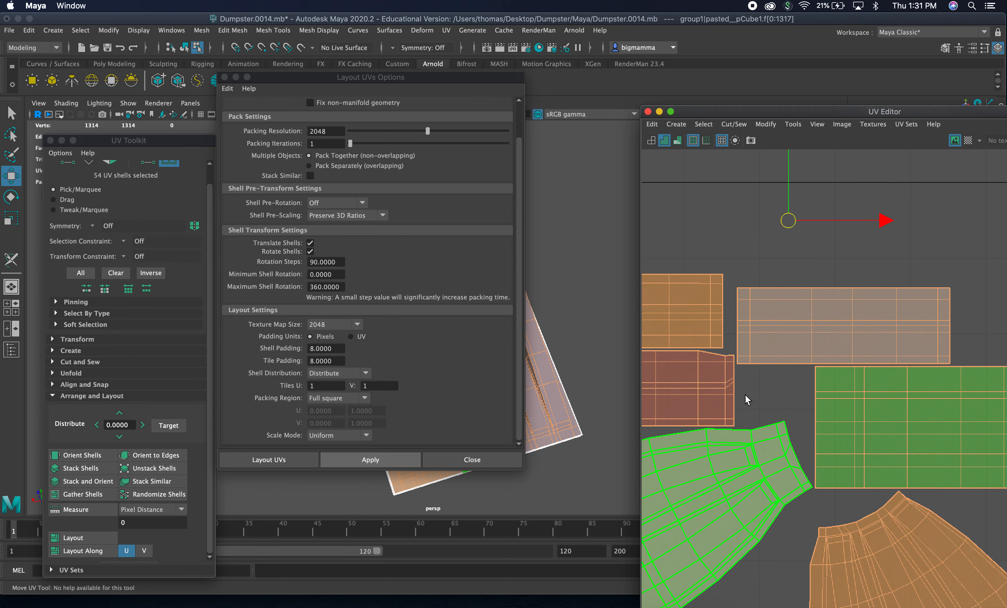
{"action": "middle_click_drag", "start_coordinate": [792, 390], "coordinate": [1006, 293], "text": "alt"}
{"action": "scroll", "coordinate": [720, 304], "scroll_direction": "up", "scroll_amount": 10}
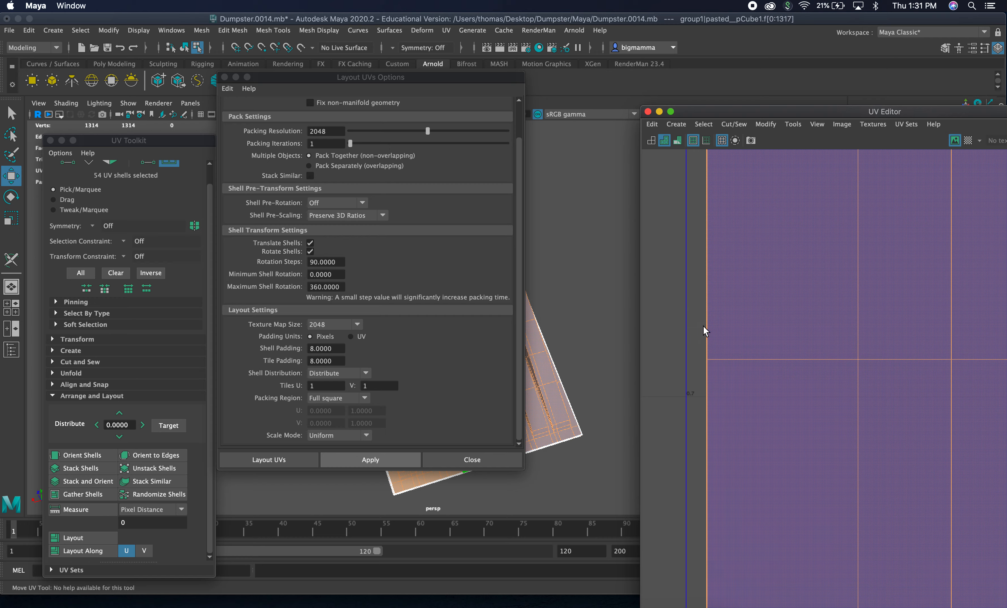
{"action": "scroll", "coordinate": [749, 441], "scroll_direction": "down", "scroll_amount": 10}
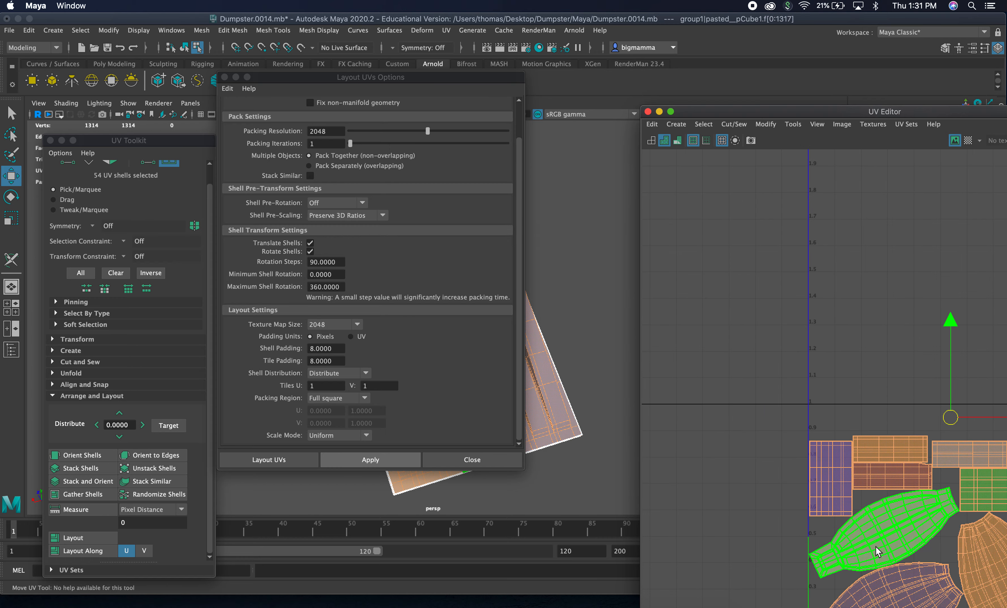
{"action": "middle_click_drag", "start_coordinate": [892, 558], "coordinate": [773, 369], "text": "alt"}
{"action": "scroll", "coordinate": [812, 487], "scroll_direction": "up", "scroll_amount": 6}
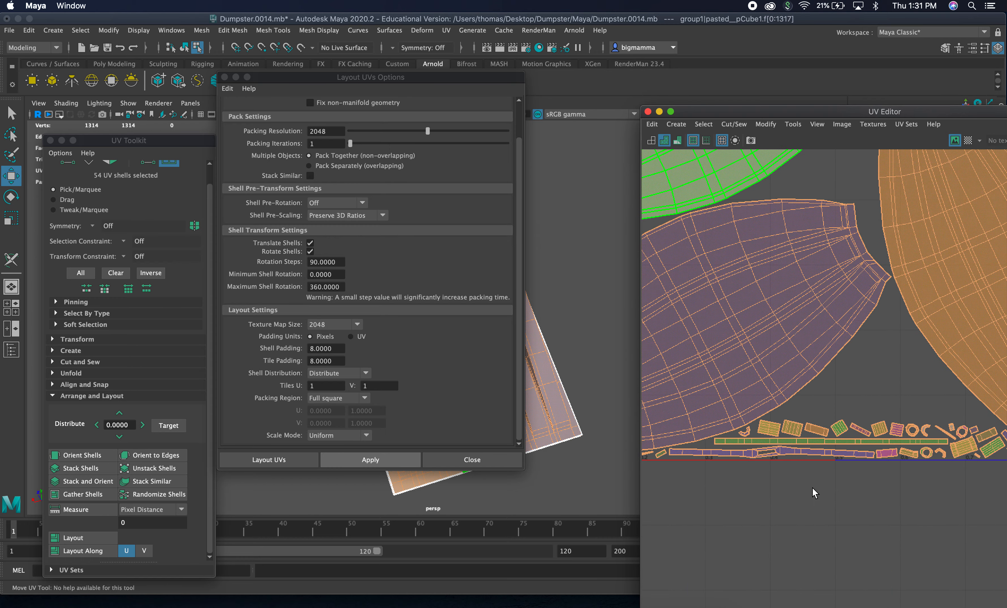
{"action": "scroll", "coordinate": [820, 465], "scroll_direction": "up", "scroll_amount": 10}
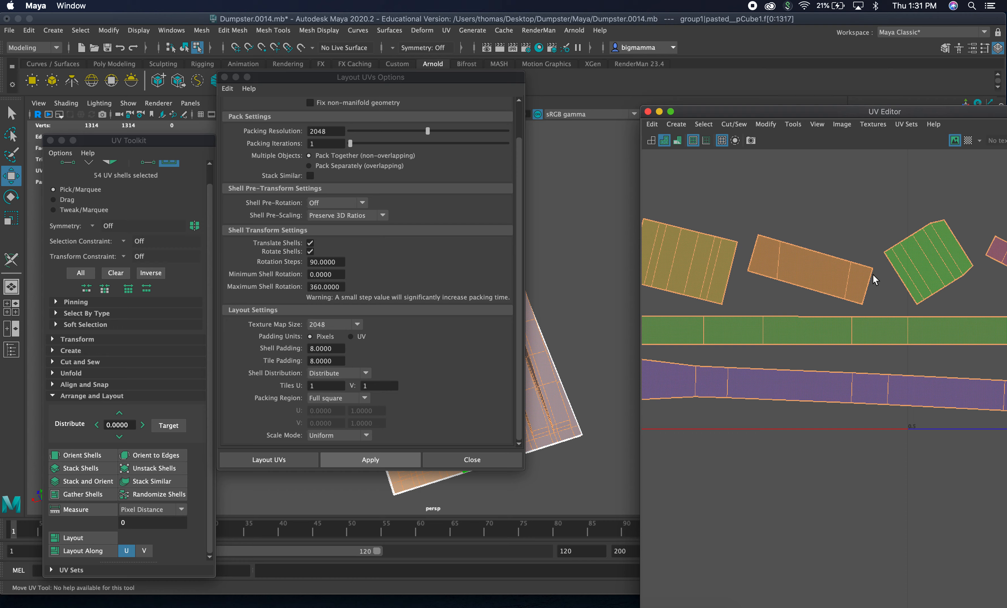
Clear the view of the lid, display the UV checker pattern on it, and return to object mode.
{"action": "scroll", "coordinate": [872, 273], "scroll_direction": "down", "scroll_amount": 5}
{"action": "scroll", "coordinate": [892, 323], "scroll_direction": "up", "scroll_amount": 5}
{"action": "middle_click_drag", "start_coordinate": [884, 293], "coordinate": [812, 354], "text": "alt"}
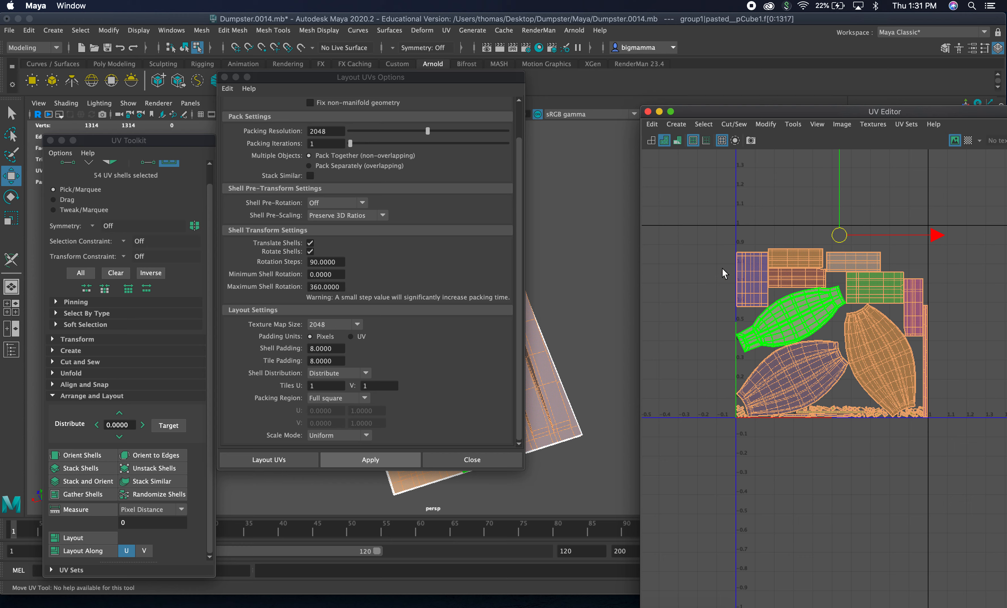
{"action": "left_click_drag", "start_coordinate": [445, 84], "coordinate": [187, 222]}
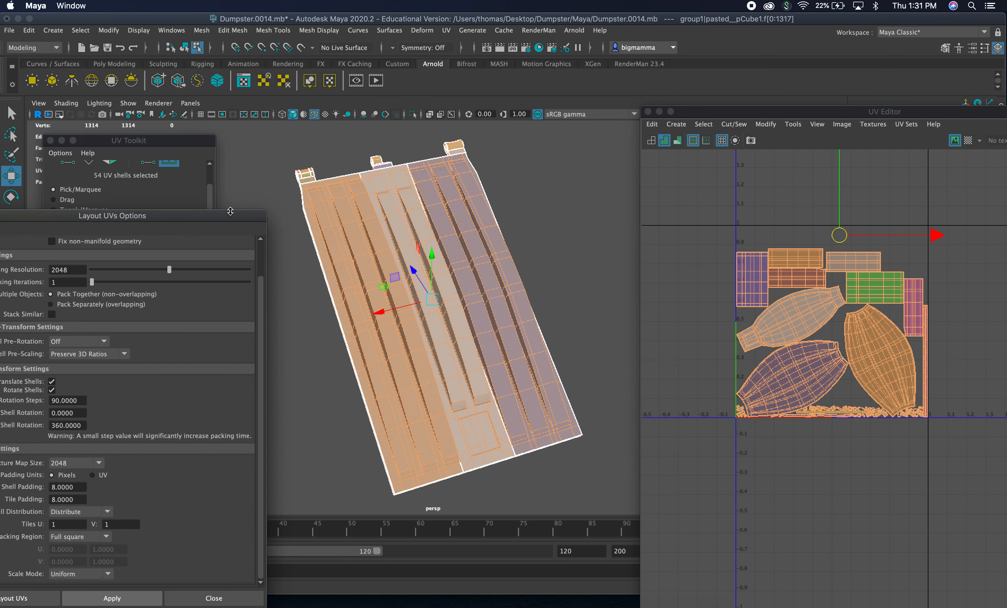
{"action": "left_click_drag", "start_coordinate": [931, 117], "coordinate": [796, 124]}
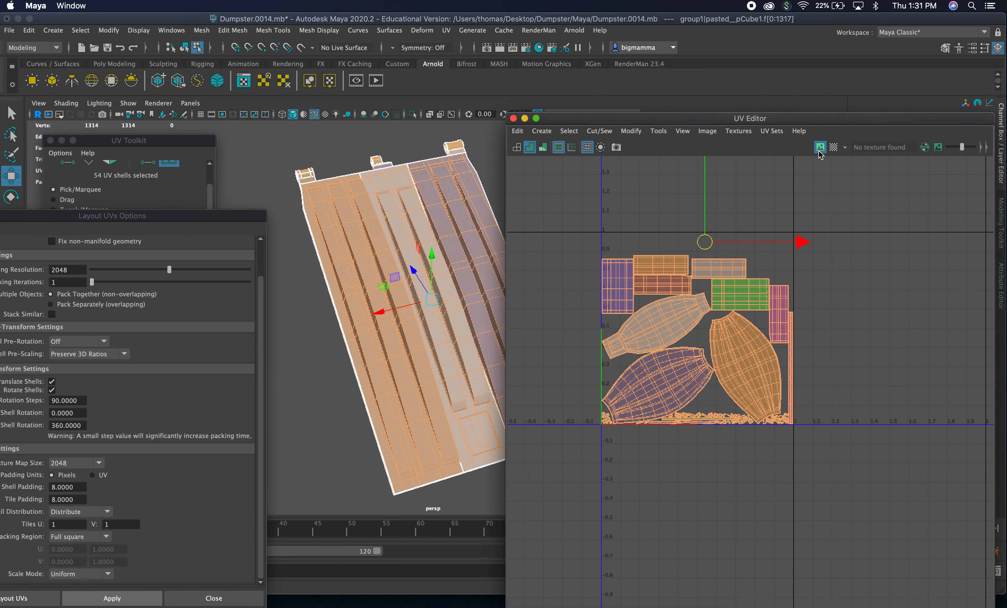
{"action": "left_click", "coordinate": [833, 147]}
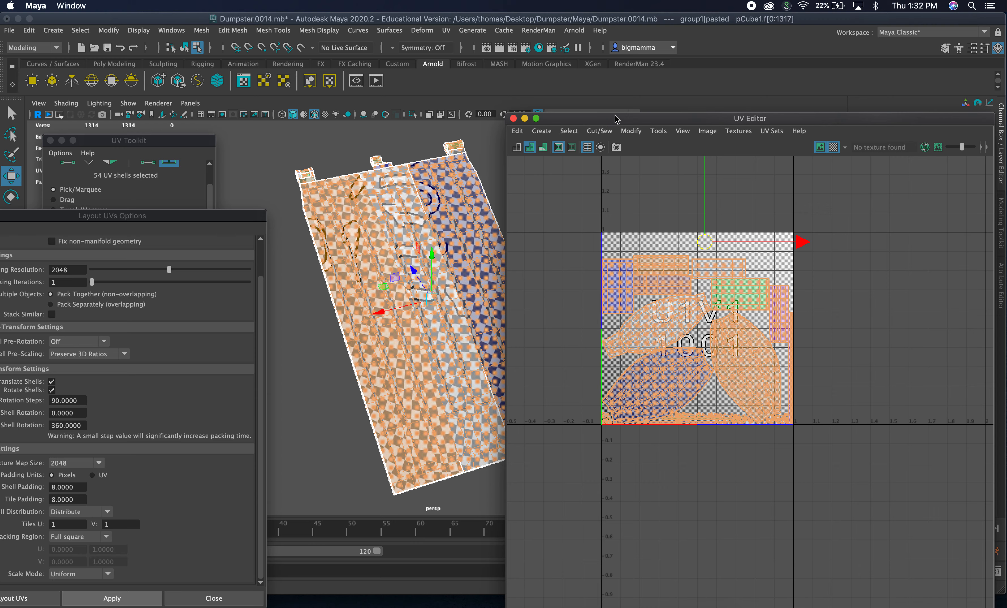
{"action": "left_click_drag", "start_coordinate": [617, 118], "coordinate": [848, 141]}
{"action": "right_click_drag", "start_coordinate": [517, 320], "coordinate": [566, 293]}
Examine the checker pattern on the lid's ribbed top surface and side edge for stretching, comparing it with the pattern in the UV Editor.
{"action": "left_click_drag", "start_coordinate": [510, 321], "coordinate": [559, 378], "text": "alt"}
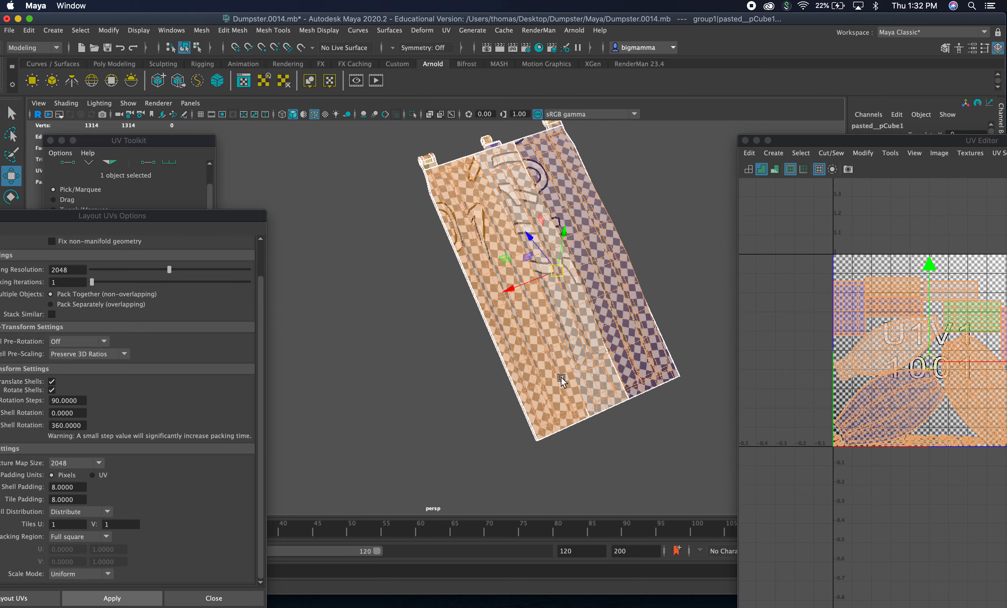
{"action": "right_click_drag", "start_coordinate": [559, 378], "coordinate": [699, 355], "text": "alt"}
{"action": "left_click_drag", "start_coordinate": [699, 355], "coordinate": [654, 308], "text": "alt"}
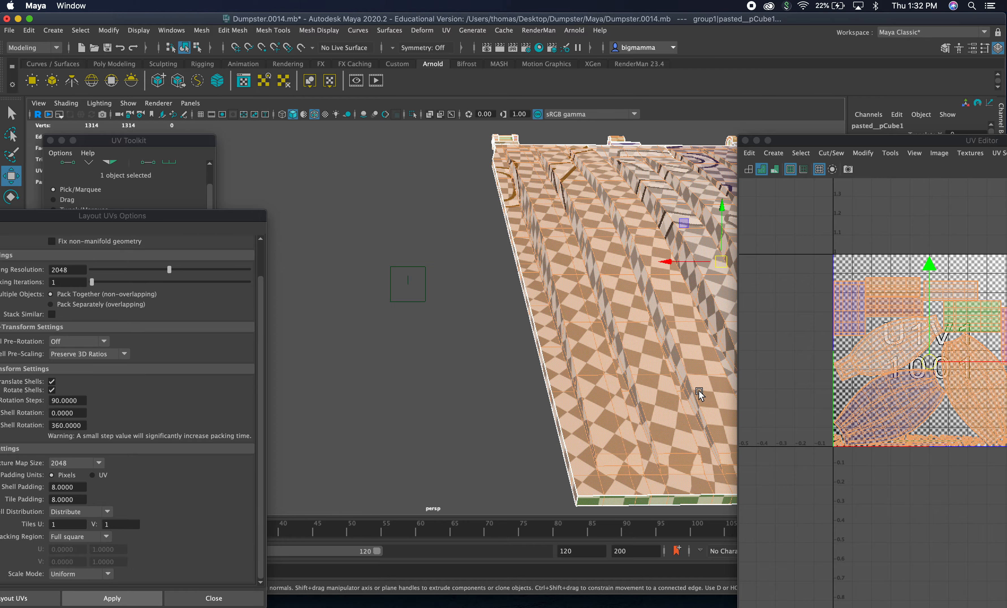
{"action": "middle_click_drag", "start_coordinate": [691, 342], "coordinate": [504, 376], "text": "alt"}
{"action": "left_click_drag", "start_coordinate": [614, 391], "coordinate": [503, 286], "text": "alt"}
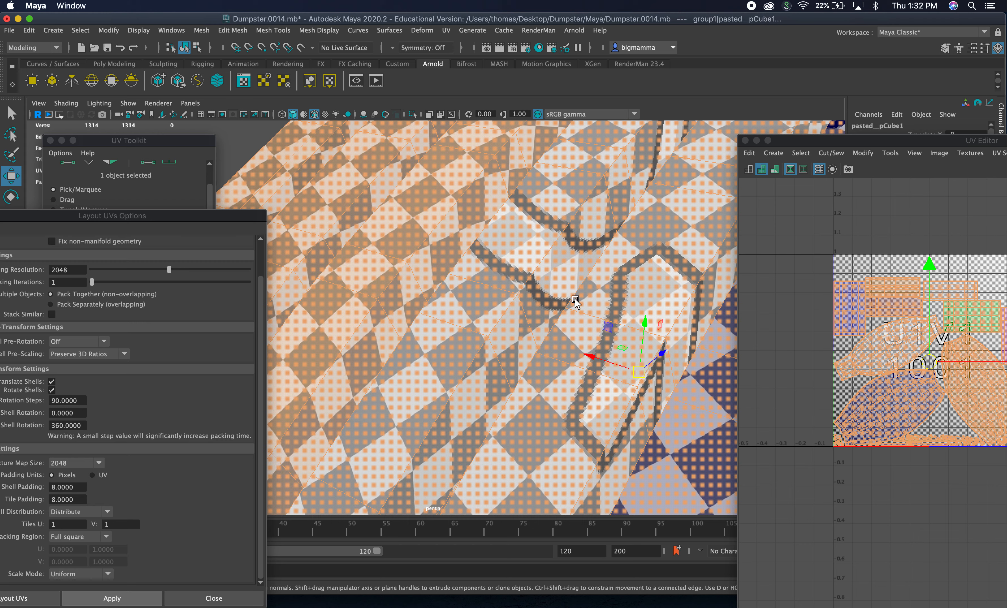
{"action": "scroll", "coordinate": [877, 350], "scroll_direction": "up", "scroll_amount": 10}
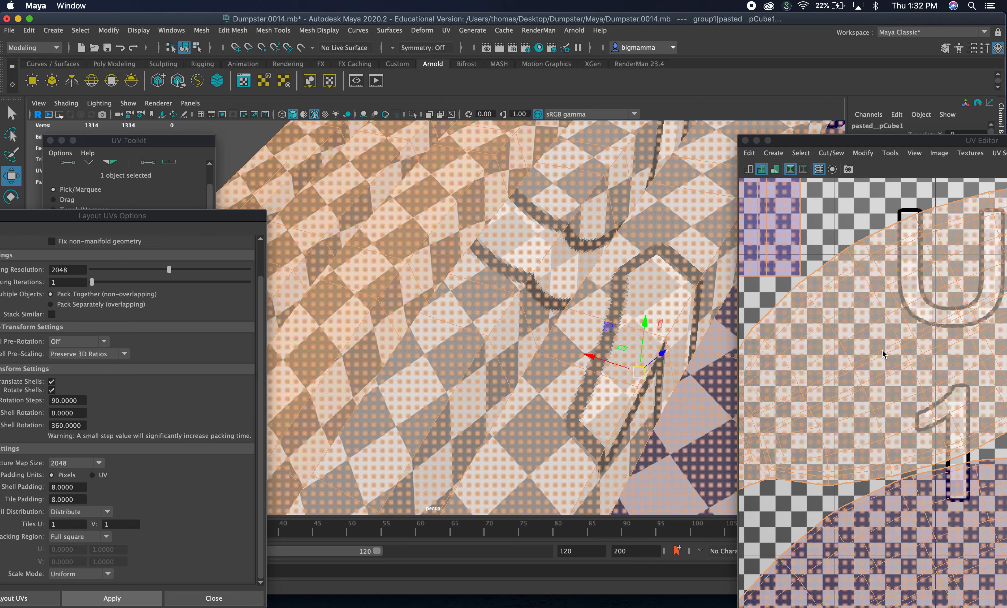
{"action": "scroll", "coordinate": [833, 375], "scroll_direction": "up", "scroll_amount": 3}
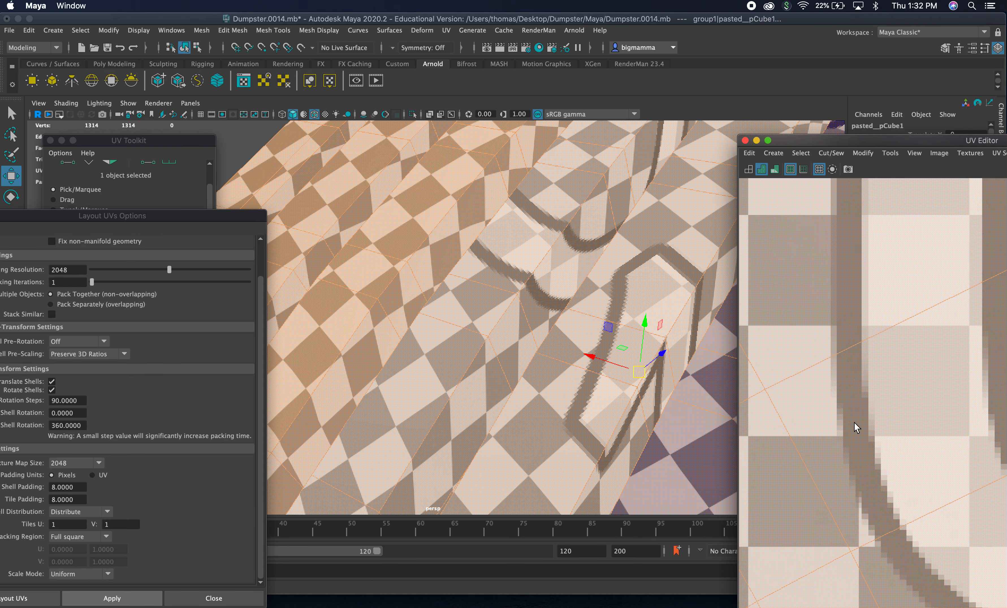
{"action": "key", "text": "f"}
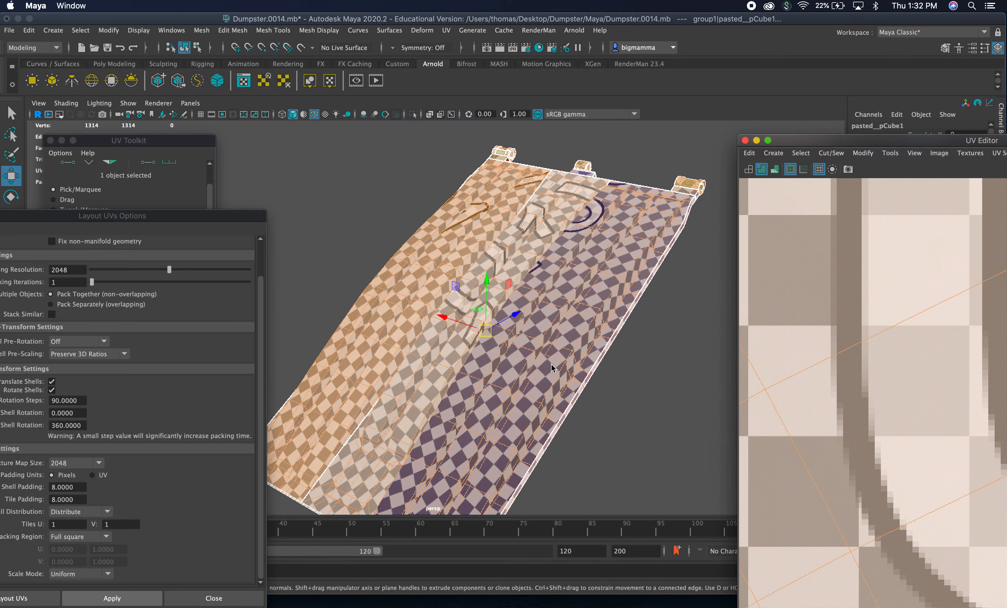
{"action": "left_click_drag", "start_coordinate": [453, 405], "coordinate": [517, 366], "text": "alt"}
{"action": "scroll", "coordinate": [517, 366], "scroll_direction": "up", "scroll_amount": 5}
{"action": "scroll", "coordinate": [536, 372], "scroll_direction": "down", "scroll_amount": 2}
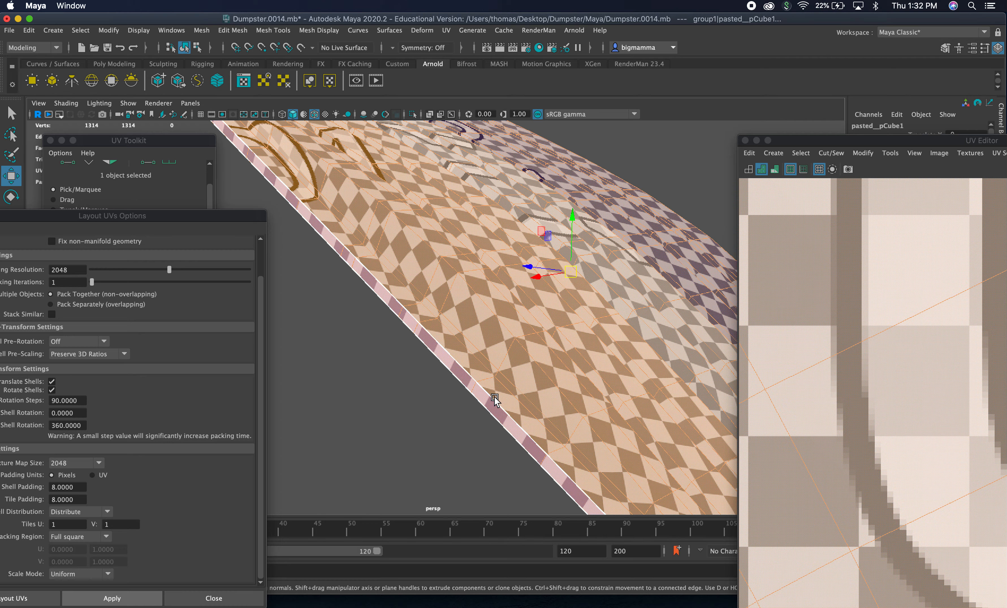
Examine the checker pattern on the lid's underside panels, rim strips, and hinges for distortion and consistent scale.
{"action": "left_click_drag", "start_coordinate": [494, 397], "coordinate": [554, 318], "text": "alt"}
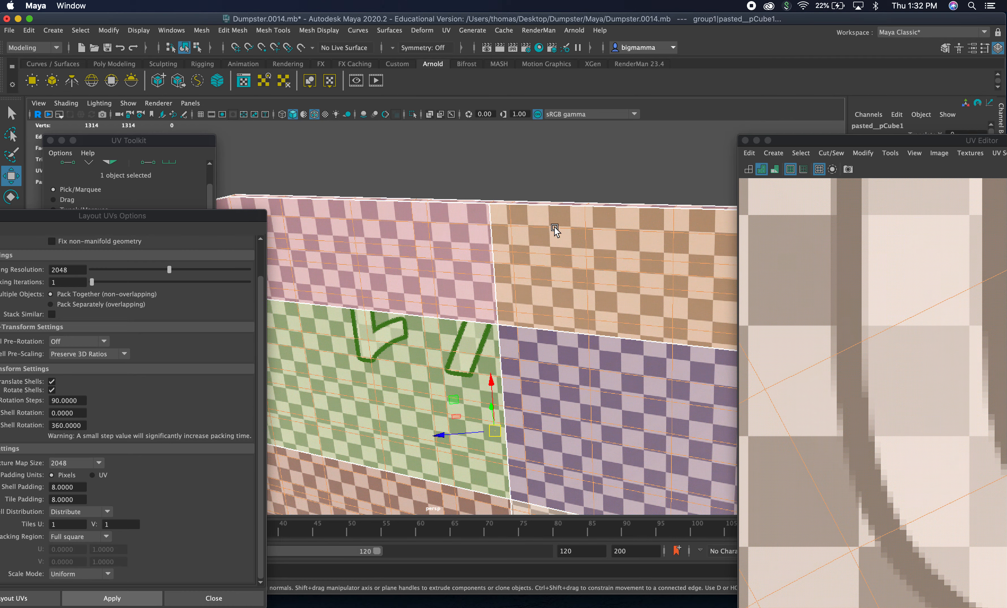
{"action": "left_click_drag", "start_coordinate": [555, 227], "coordinate": [468, 245], "text": "alt"}
{"action": "right_click_drag", "start_coordinate": [468, 246], "coordinate": [503, 256], "text": "alt"}
{"action": "left_click_drag", "start_coordinate": [504, 253], "coordinate": [461, 294], "text": "alt"}
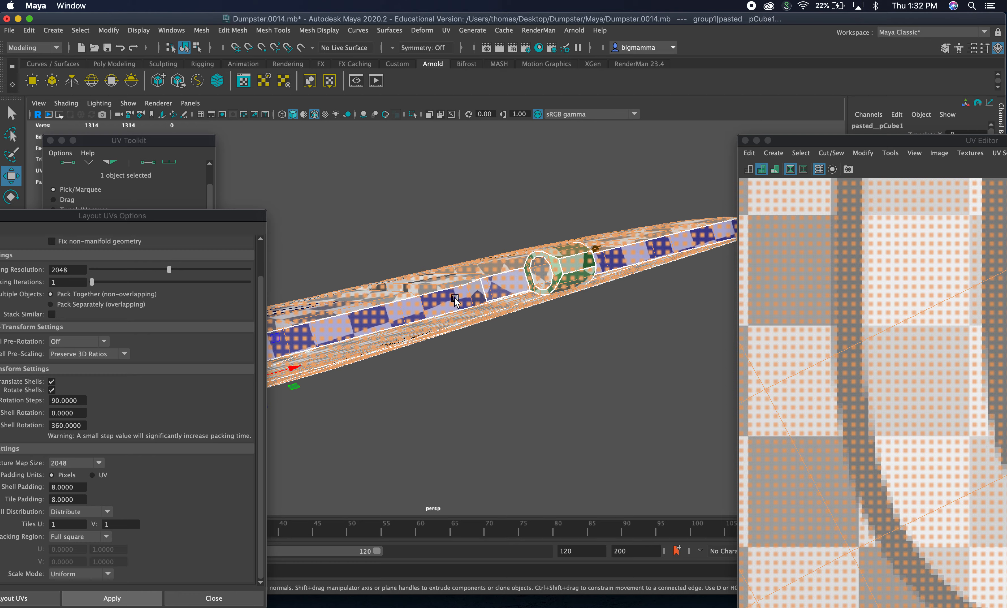
{"action": "right_click_drag", "start_coordinate": [573, 290], "coordinate": [632, 282], "text": "alt"}
{"action": "mouse_move", "coordinate": [632, 282]}
{"action": "left_mouse_down", "text": "alt"}
{"action": "mouse_move", "coordinate": [626, 326]}
{"action": "mouse_move", "coordinate": [649, 393]}
{"action": "mouse_move", "coordinate": [632, 267]}
{"action": "left_mouse_up", "text": "alt"}
{"action": "right_click_drag", "start_coordinate": [632, 268], "coordinate": [532, 277], "text": "alt"}
{"action": "left_click_drag", "start_coordinate": [532, 277], "coordinate": [566, 300], "text": "alt"}
{"action": "right_click_drag", "start_coordinate": [407, 307], "coordinate": [471, 302], "text": "alt"}
{"action": "left_click_drag", "start_coordinate": [471, 302], "coordinate": [440, 371], "text": "alt"}
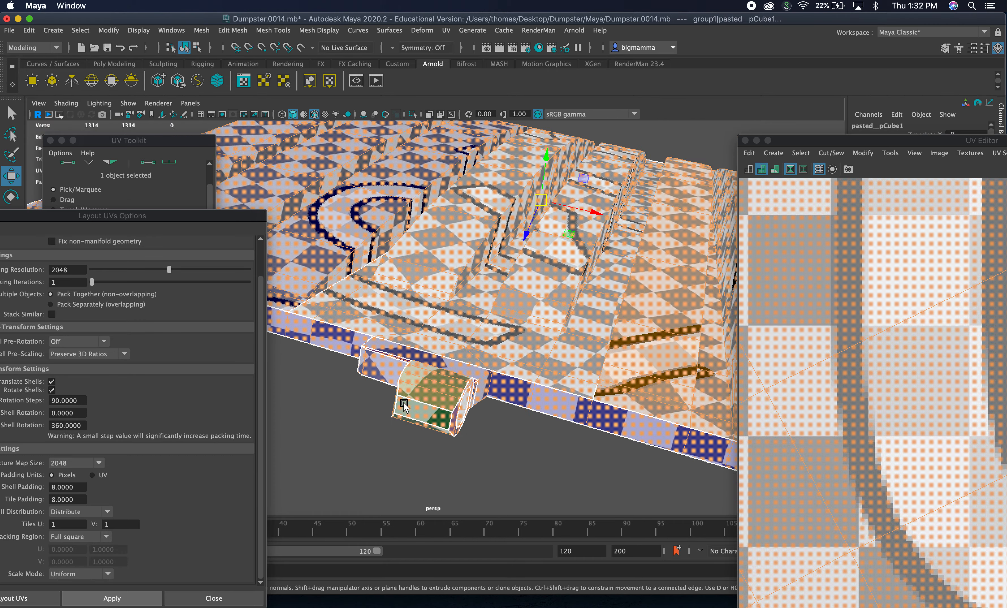
{"action": "right_click_drag", "start_coordinate": [403, 404], "coordinate": [505, 405], "text": "alt"}
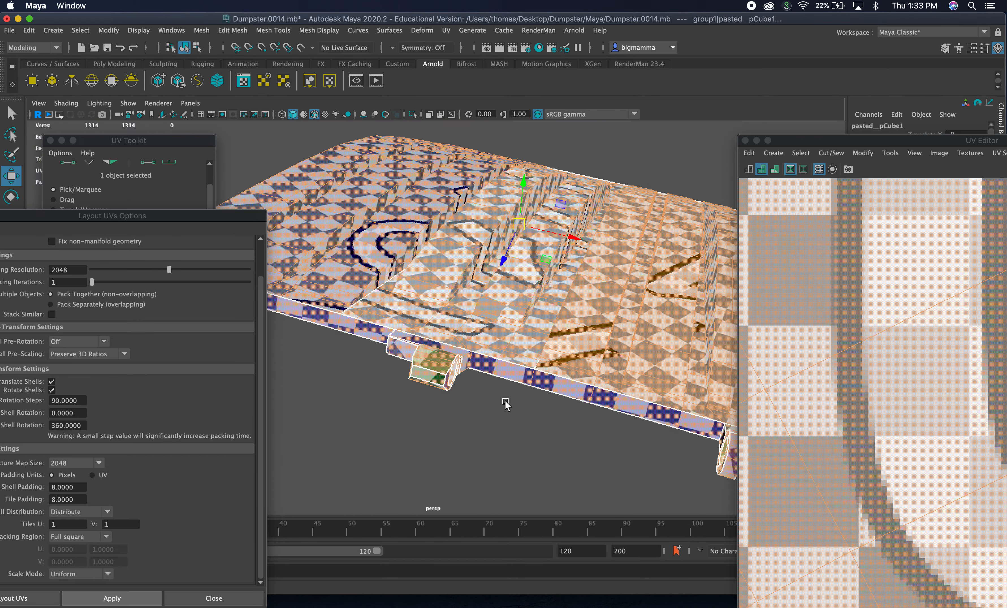
{"action": "left_click_drag", "start_coordinate": [506, 405], "coordinate": [604, 260], "text": "alt"}
{"action": "right_click_drag", "start_coordinate": [605, 258], "coordinate": [551, 301], "text": "alt"}
{"action": "middle_click_drag", "start_coordinate": [550, 301], "coordinate": [648, 304], "text": "alt"}
{"action": "left_click_drag", "start_coordinate": [624, 315], "coordinate": [503, 335], "text": "alt"}
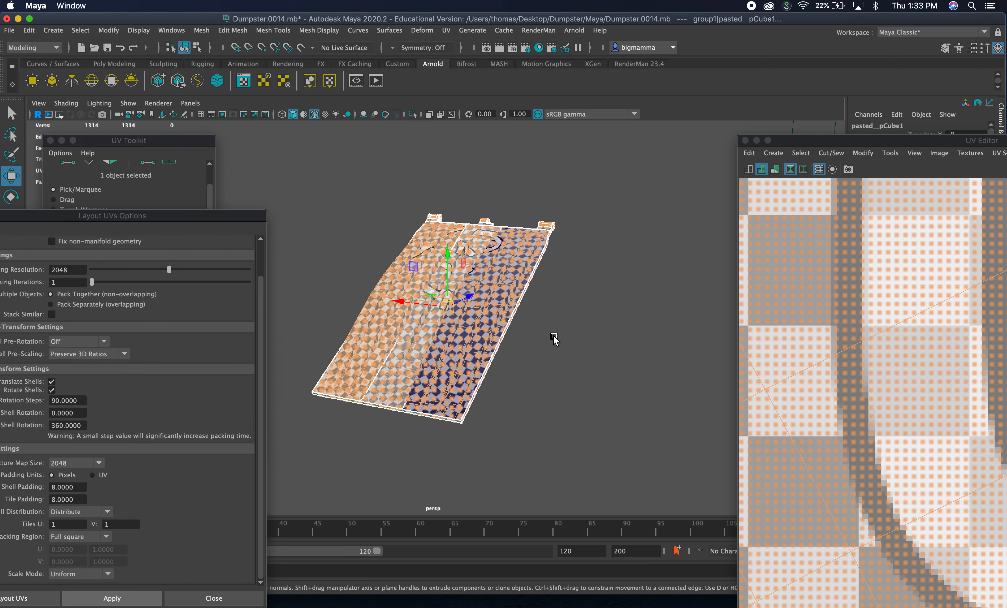
Turn off the UV checker pattern and close the UV Editor.
{"action": "right_click_drag", "start_coordinate": [512, 262], "coordinate": [548, 245]}
{"action": "left_click_drag", "start_coordinate": [828, 143], "coordinate": [462, 300]}
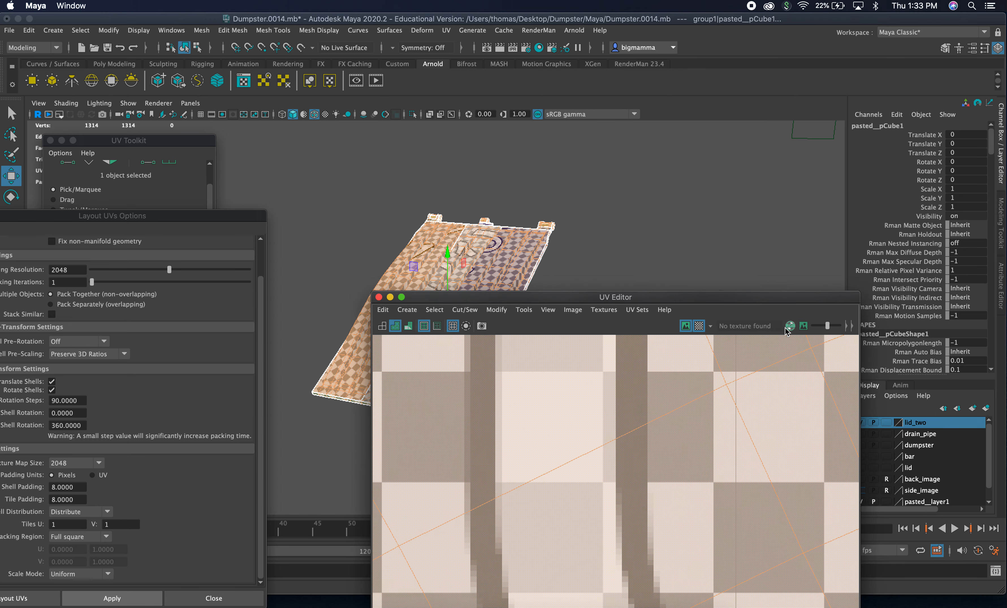
{"action": "left_click", "coordinate": [698, 326]}
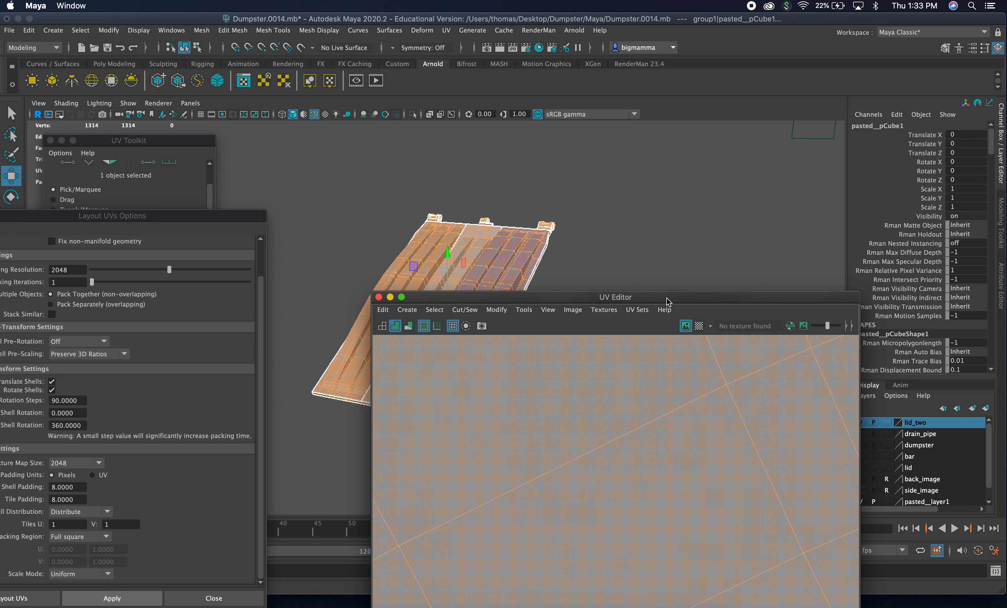
{"action": "left_click_drag", "start_coordinate": [668, 301], "coordinate": [871, 245]}
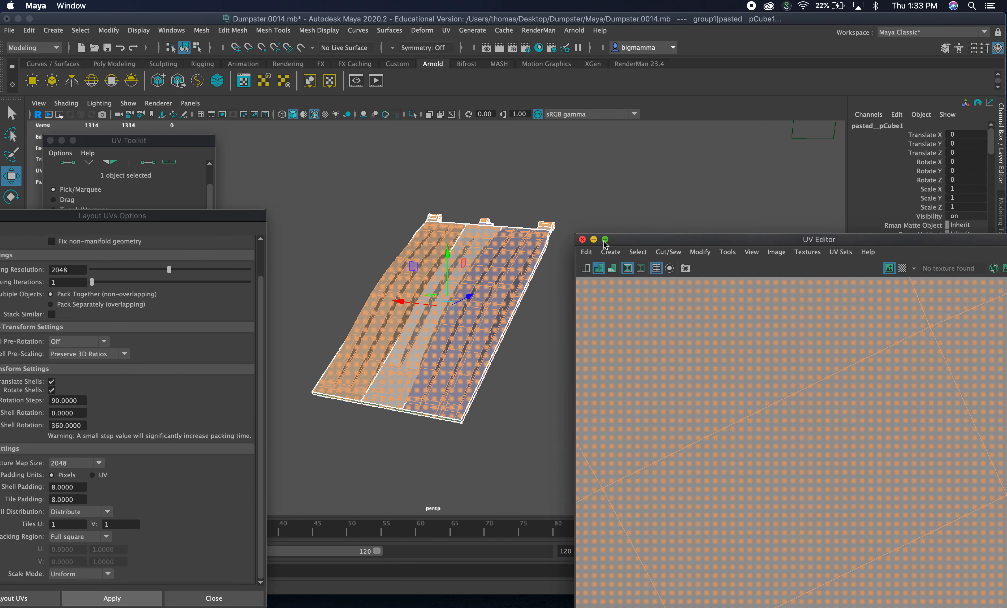
{"action": "left_click", "coordinate": [582, 239]}
Show the lid display layer beside lid_two and select the lid on it.
{"action": "left_click", "coordinate": [550, 299]}
{"action": "left_click", "coordinate": [485, 287]}
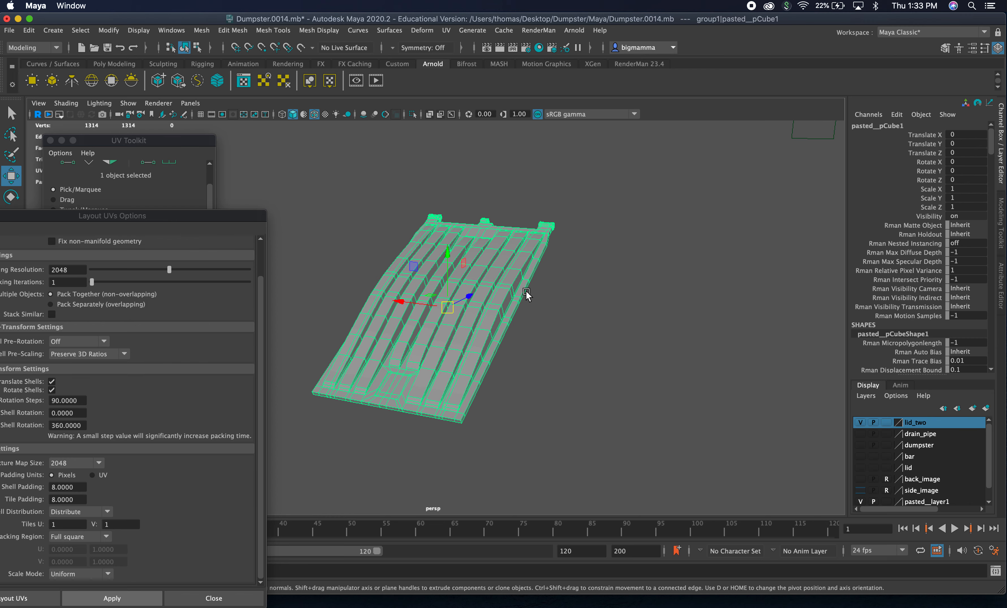
{"action": "left_click", "coordinate": [861, 422]}
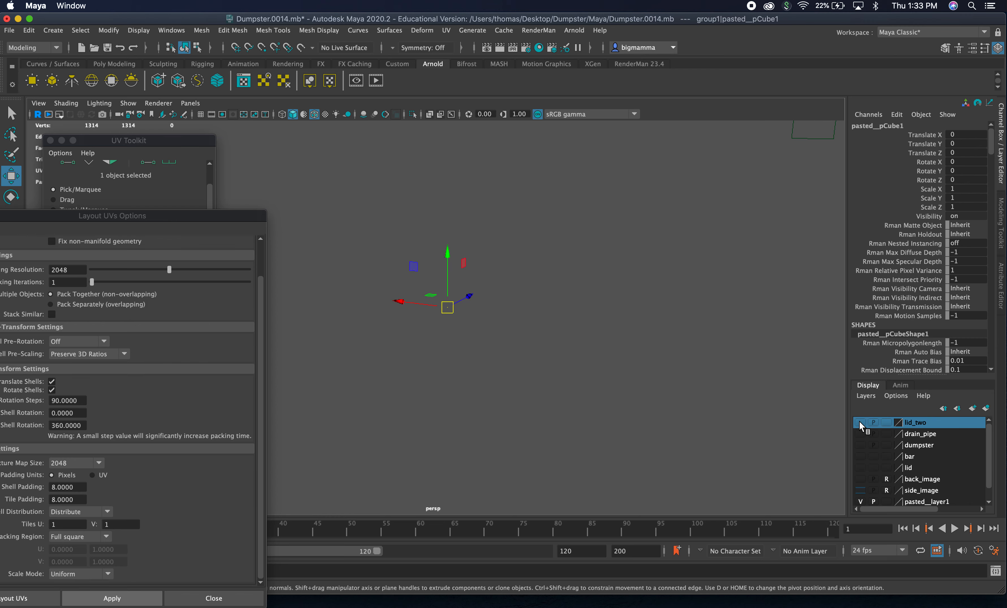
{"action": "left_click", "coordinate": [860, 422]}
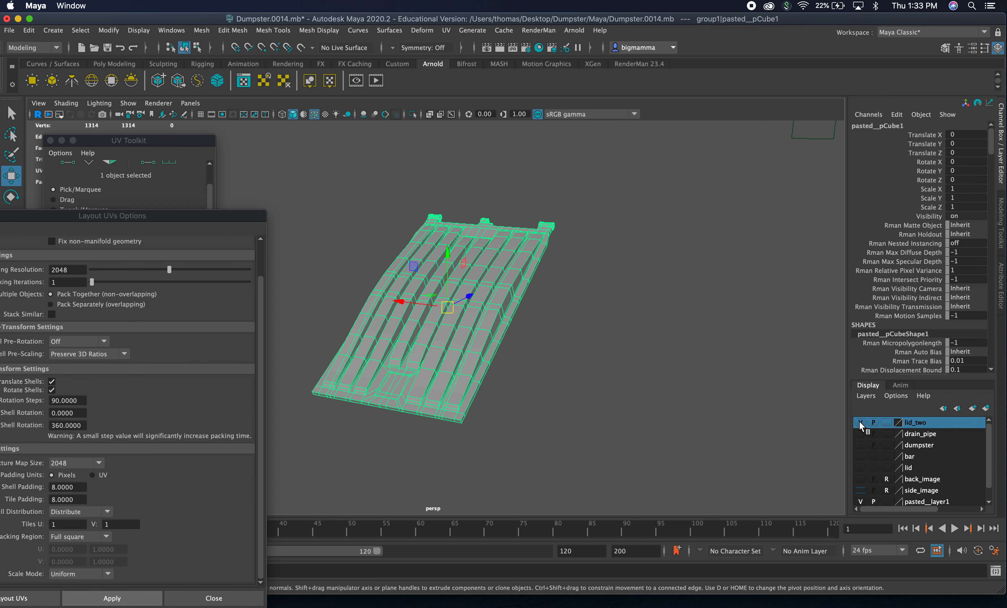
{"action": "left_click", "coordinate": [861, 467]}
{"action": "left_click", "coordinate": [356, 258]}
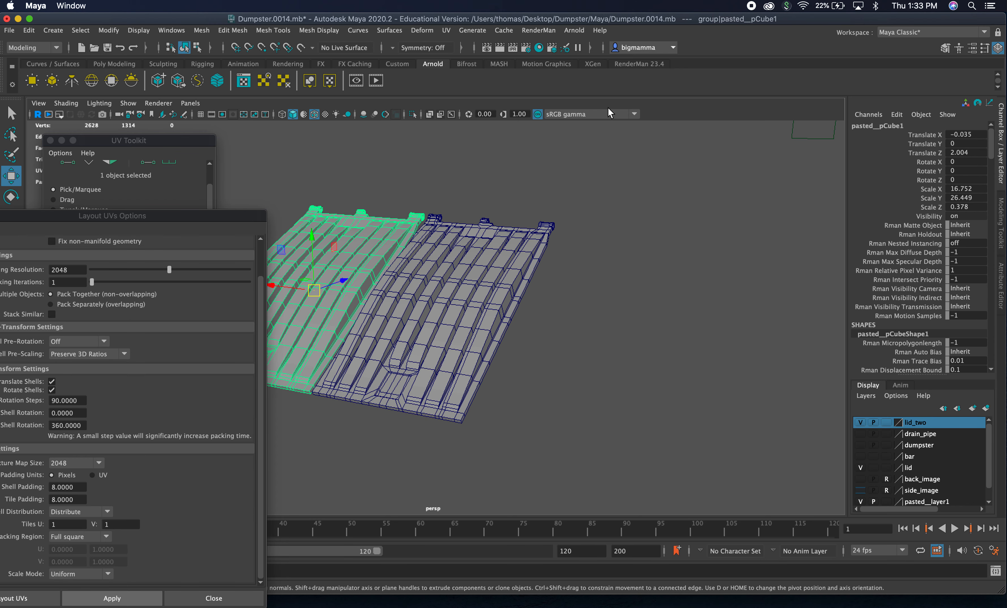
Open the UV Editor to show the entire UV projection of the selected lid.
{"action": "left_click", "coordinate": [438, 31]}
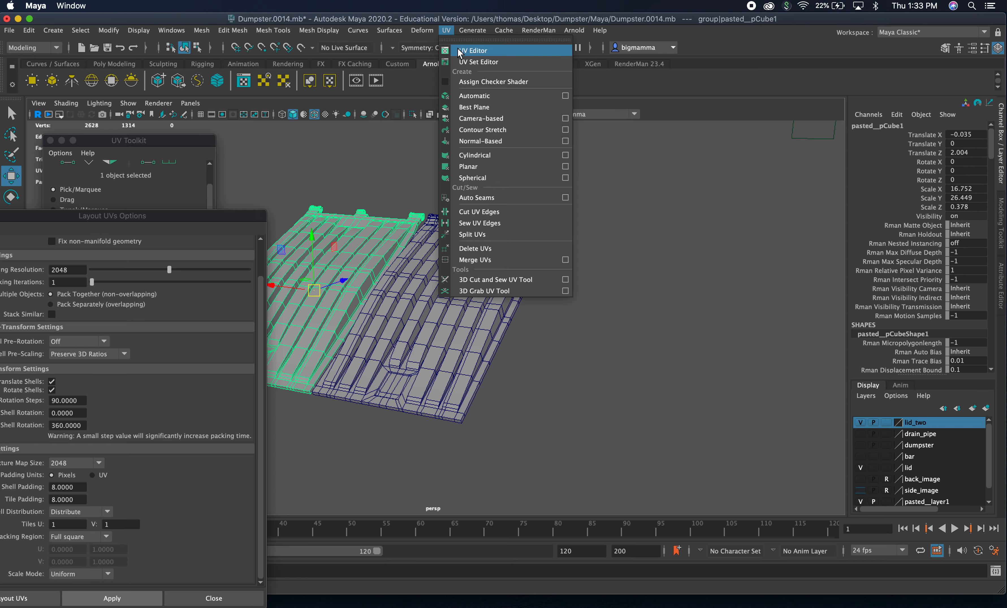
{"action": "left_click", "coordinate": [458, 48]}
{"action": "scroll", "coordinate": [721, 379], "scroll_direction": "down", "scroll_amount": 15}
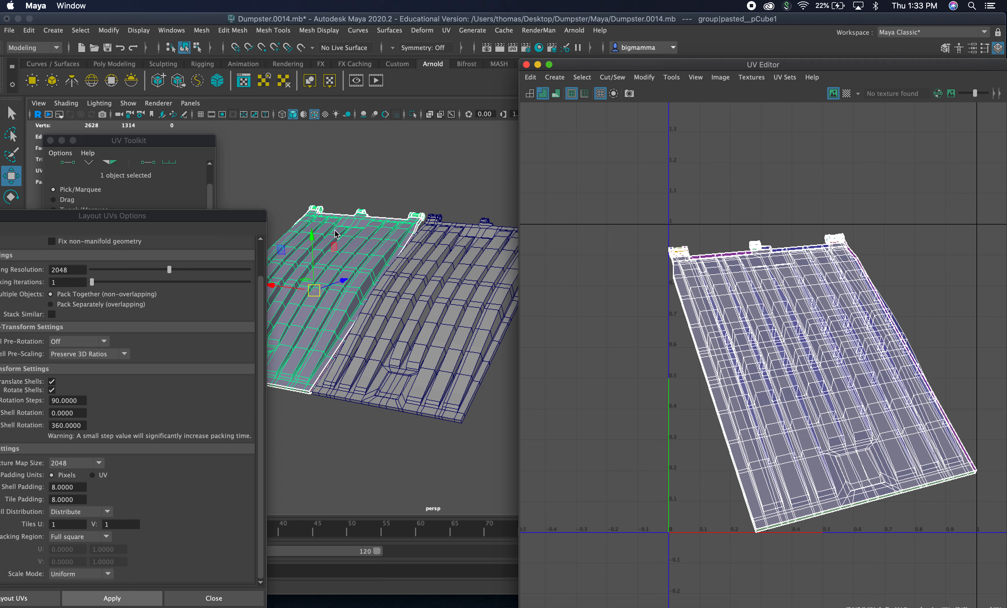
{"action": "left_click", "coordinate": [444, 31]}
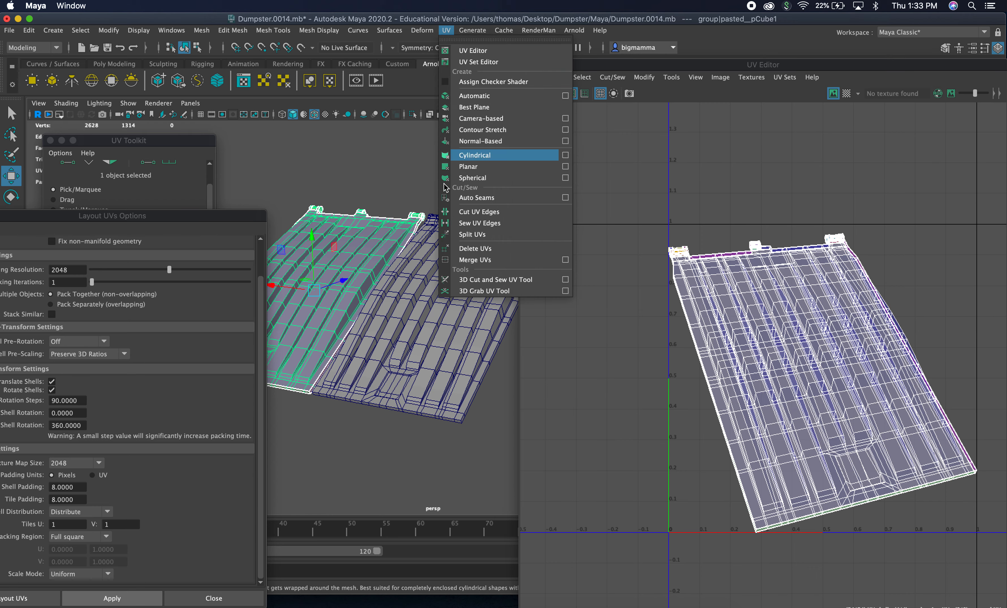
{"action": "left_click", "coordinate": [478, 280]}
{"action": "mouse_move", "coordinate": [360, 256]}
{"action": "right_mouse_down"}
{"action": "mouse_move", "coordinate": [368, 234]}
{"action": "mouse_move", "coordinate": [390, 238]}
{"action": "mouse_move", "coordinate": [361, 260]}
{"action": "right_mouse_up"}
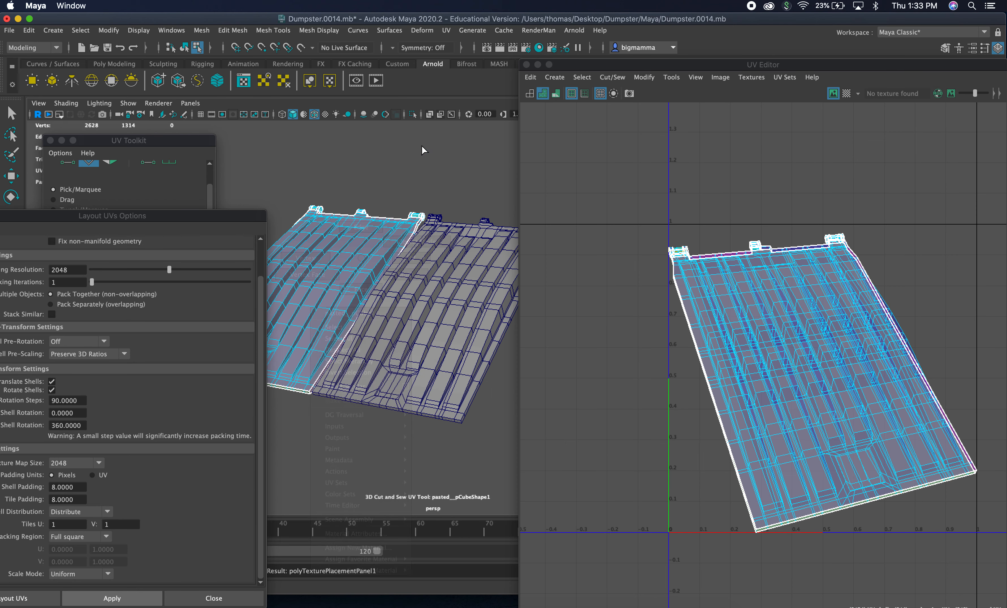
{"action": "left_click", "coordinate": [448, 32]}
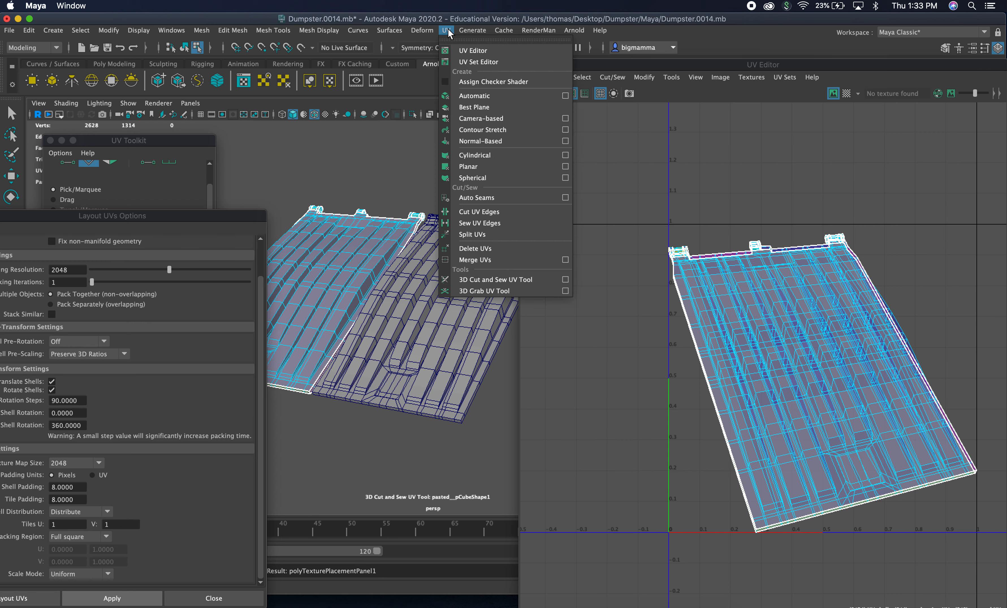
{"action": "left_click", "coordinate": [494, 279]}
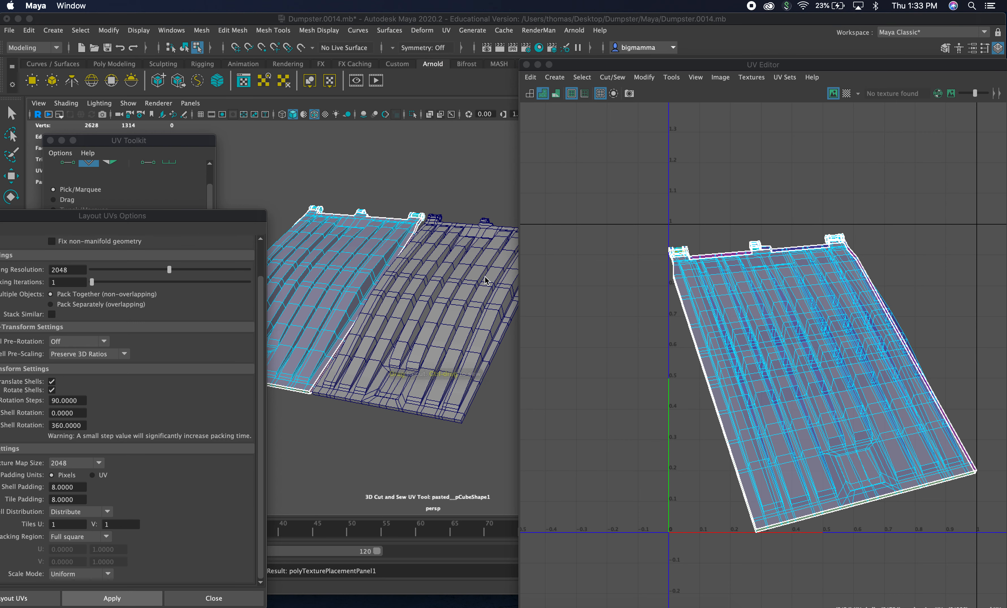
{"action": "left_click", "coordinate": [12, 115]}
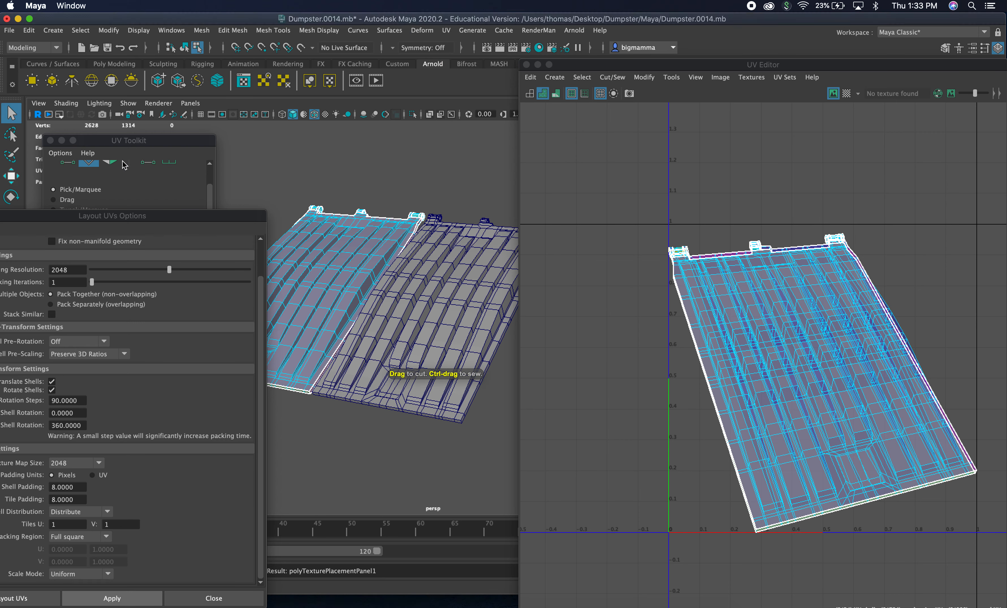
{"action": "left_click", "coordinate": [314, 232]}
{"action": "right_click_drag", "start_coordinate": [314, 232], "coordinate": [356, 218]}
{"action": "left_click", "coordinate": [356, 217]}
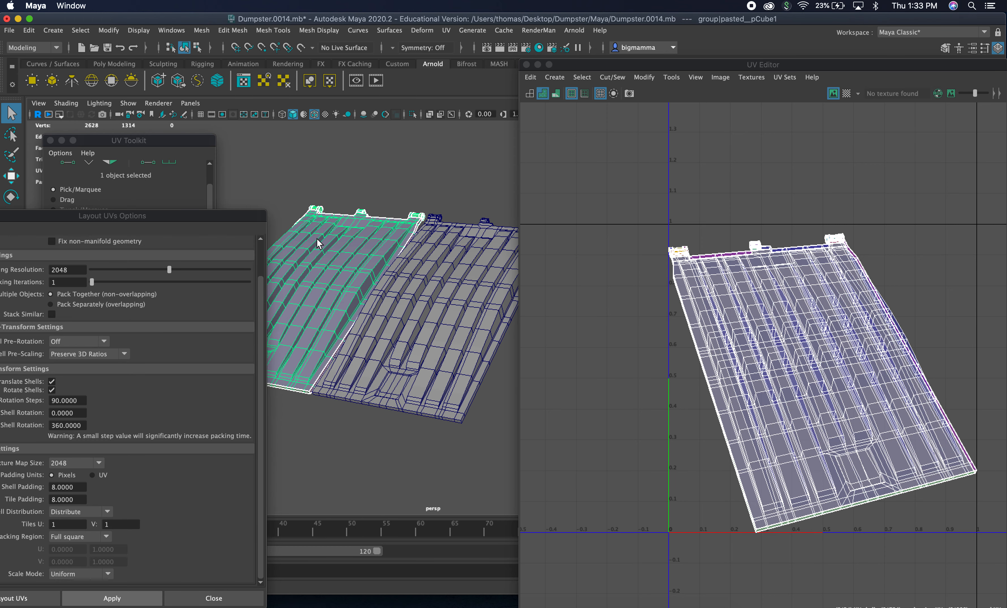
{"action": "left_click", "coordinate": [445, 30]}
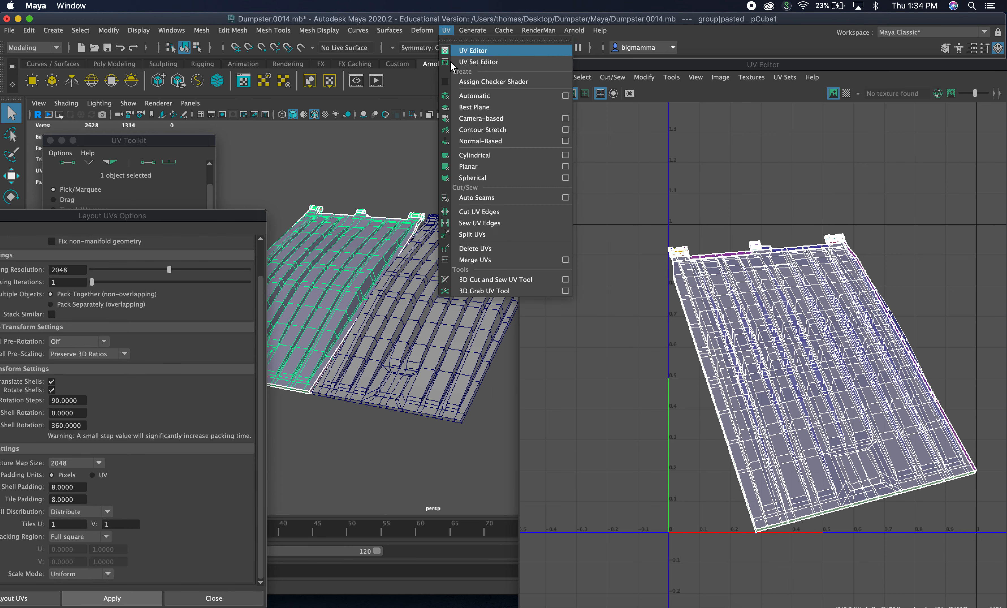
{"action": "left_click", "coordinate": [485, 279]}
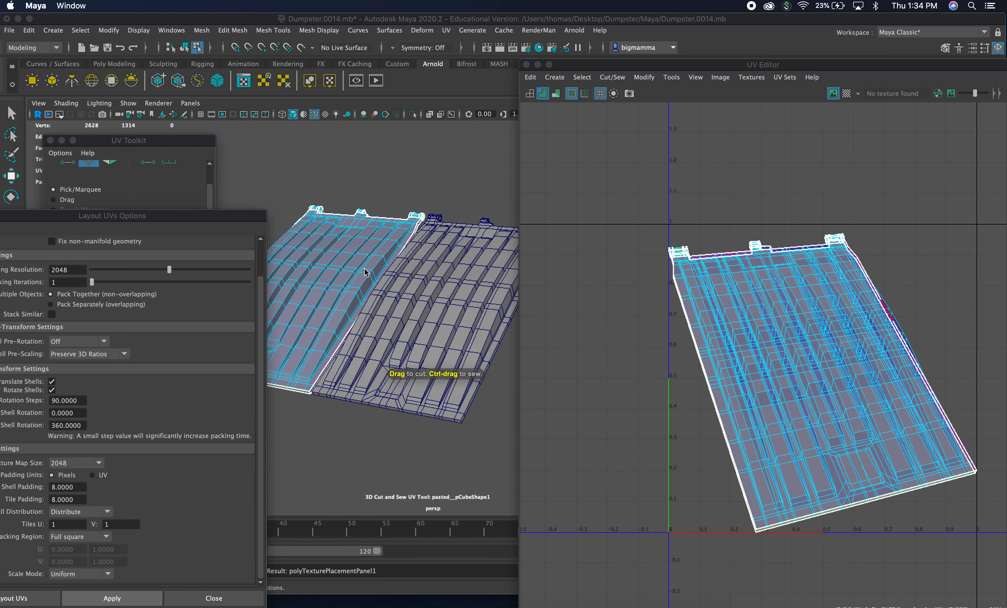
{"action": "right_click_drag", "start_coordinate": [325, 277], "coordinate": [370, 241]}
{"action": "left_click", "coordinate": [365, 254]}
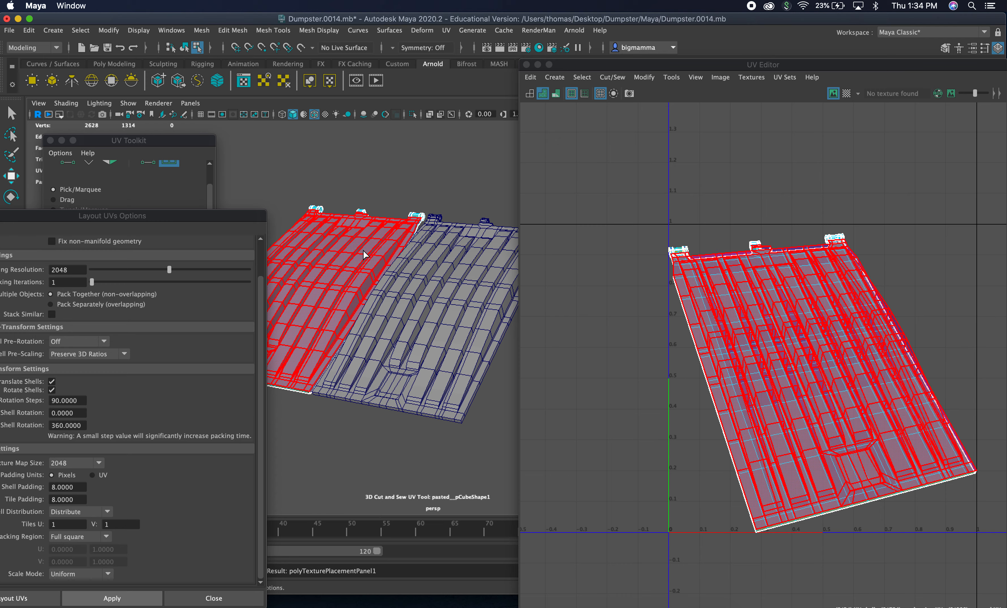
{"action": "left_click_drag", "start_coordinate": [365, 253], "coordinate": [457, 264], "text": "alt"}
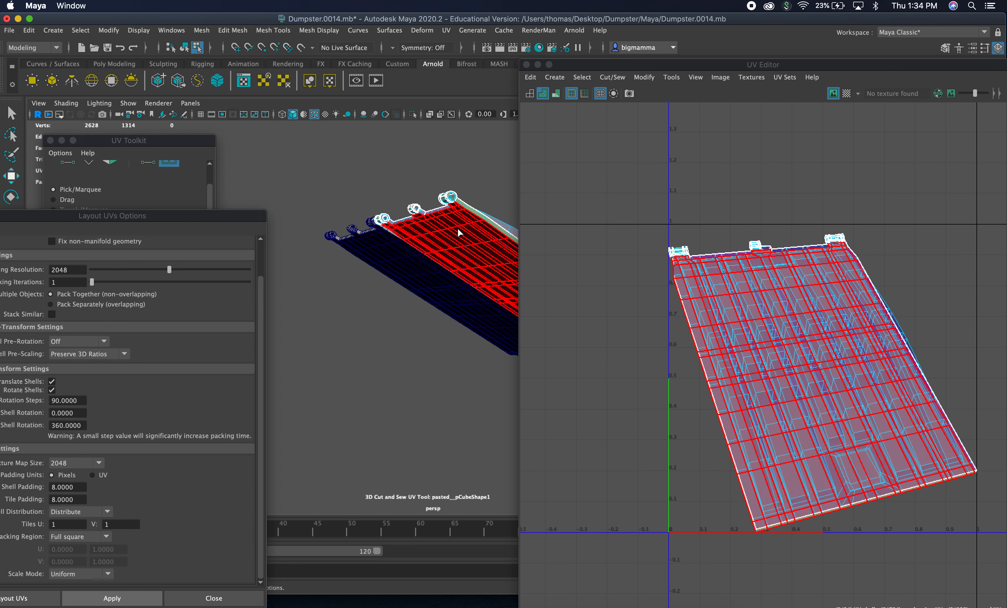
{"action": "left_click_drag", "start_coordinate": [462, 240], "coordinate": [449, 222], "text": "alt"}
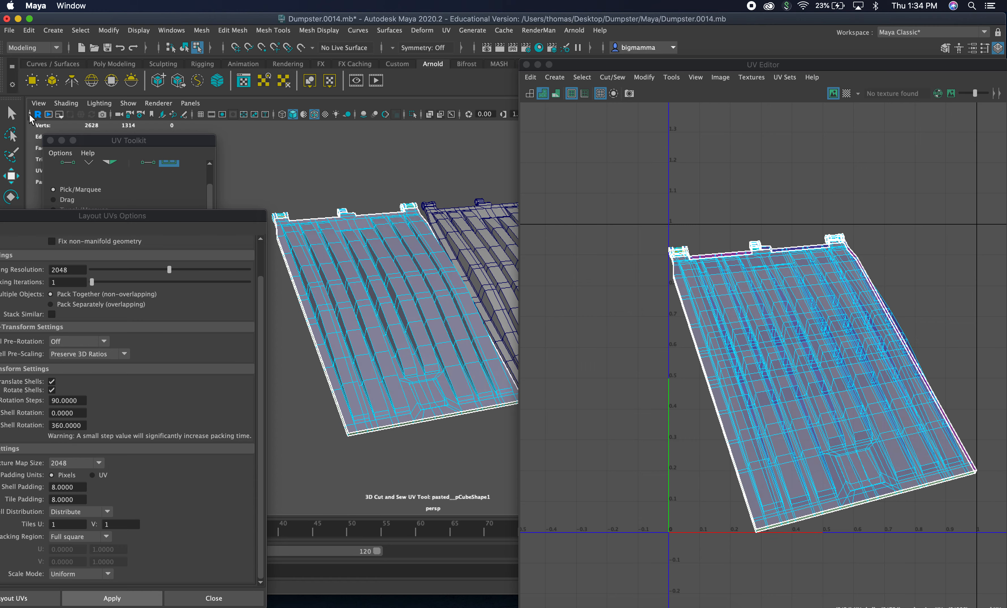
{"action": "left_click", "coordinate": [11, 116]}
{"action": "right_click_drag", "start_coordinate": [337, 255], "coordinate": [400, 241]}
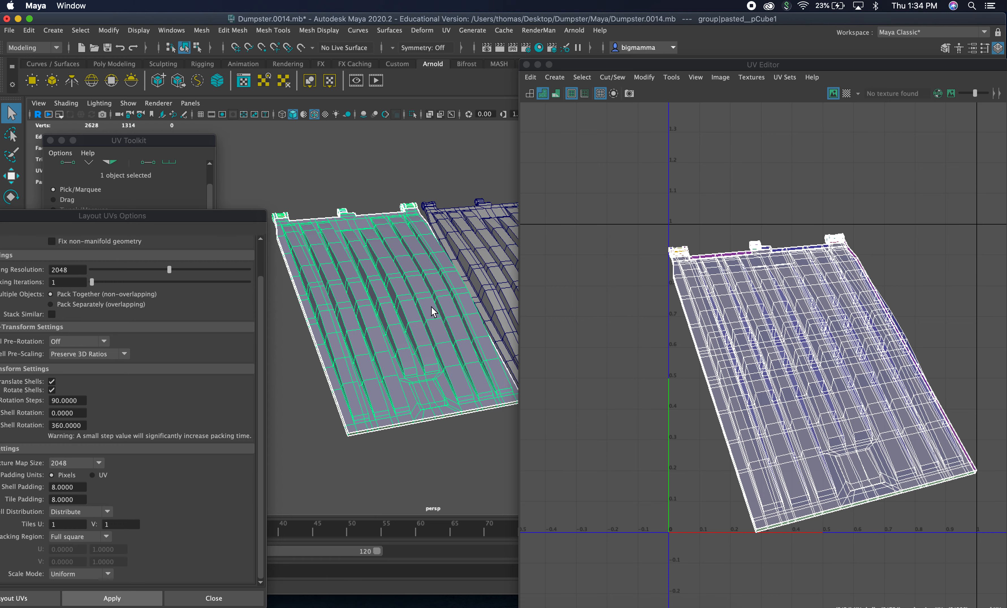
Move the UV Editor clear of the viewport and set the lid display layer to template mode.
{"action": "right_click_drag", "start_coordinate": [462, 315], "coordinate": [406, 230], "text": "alt"}
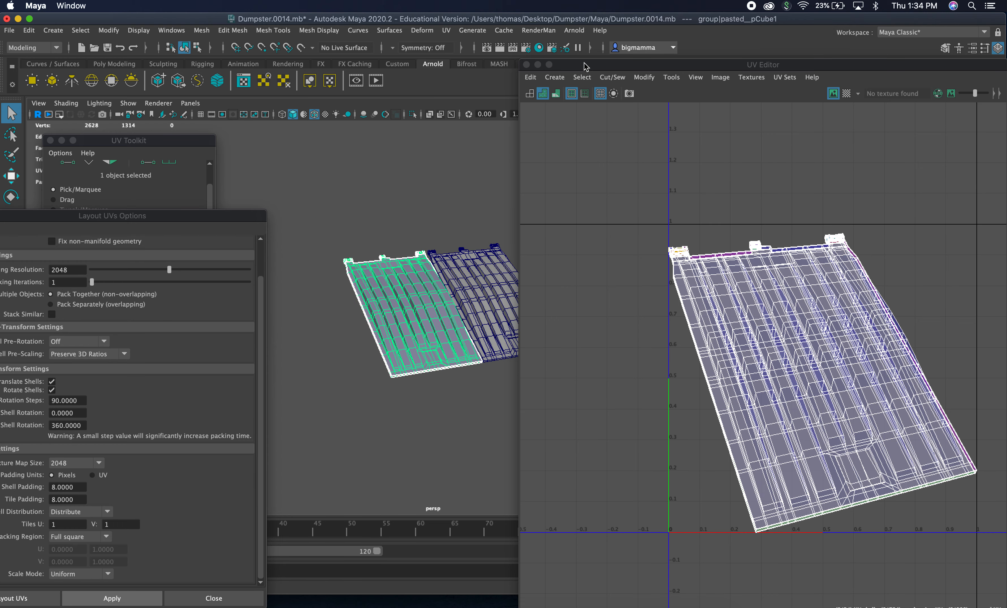
{"action": "left_click_drag", "start_coordinate": [585, 67], "coordinate": [262, 478]}
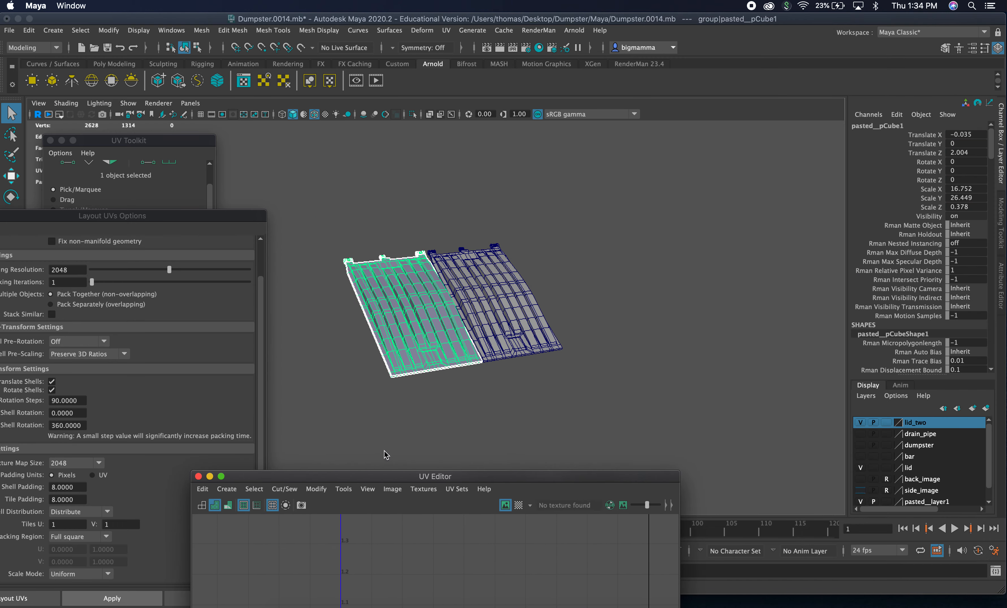
{"action": "left_click", "coordinate": [885, 422]}
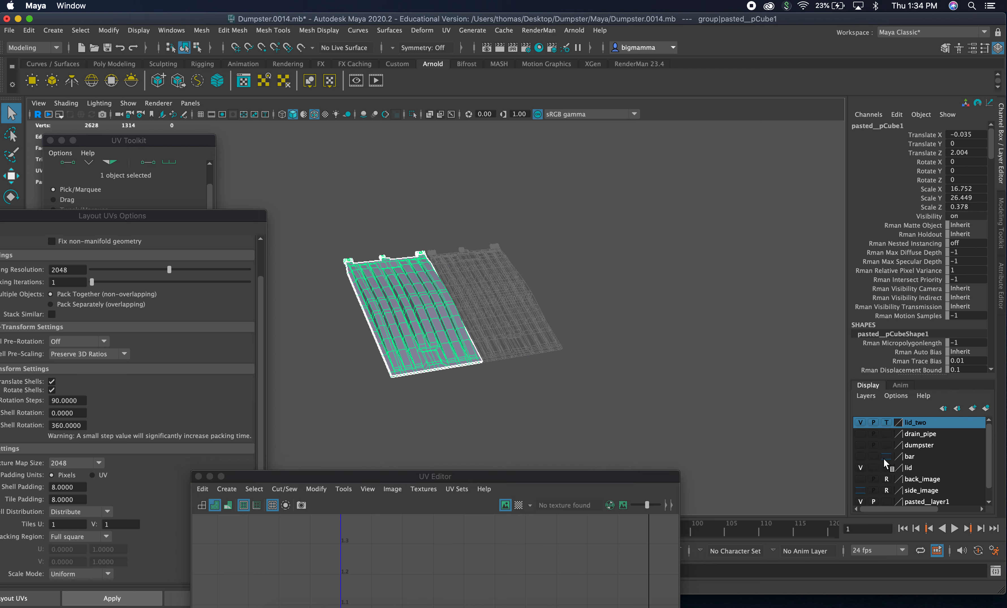
{"action": "left_click", "coordinate": [886, 422]}
{"action": "left_click", "coordinate": [886, 422]}
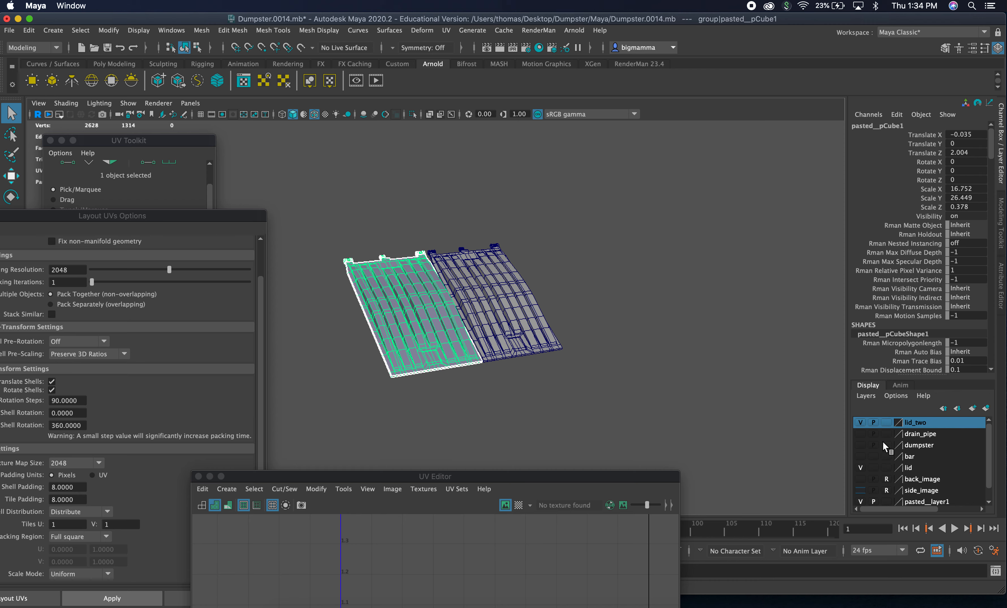
{"action": "left_click", "coordinate": [885, 468]}
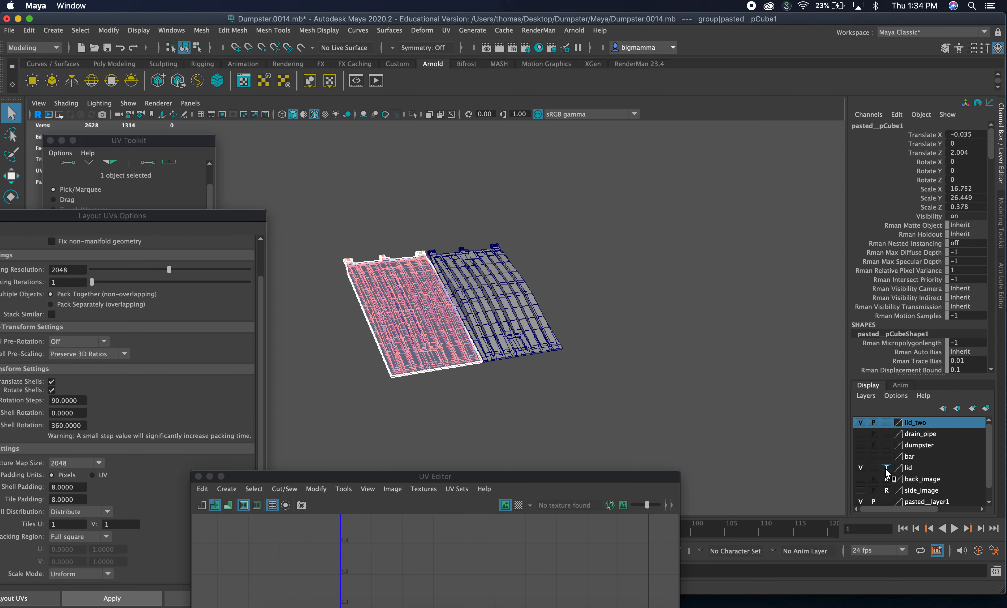
Duplicate the finished lid and move the copy over the templated lid, to about -17.314 in Translate X.
{"action": "left_click", "coordinate": [523, 307]}
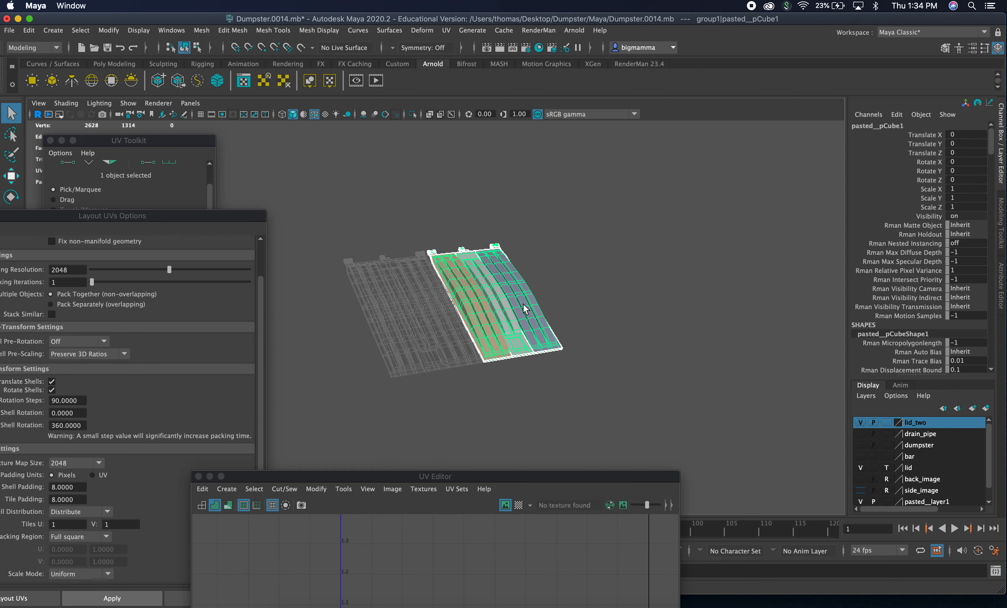
{"action": "left_click_drag", "start_coordinate": [515, 468], "coordinate": [555, 469]}
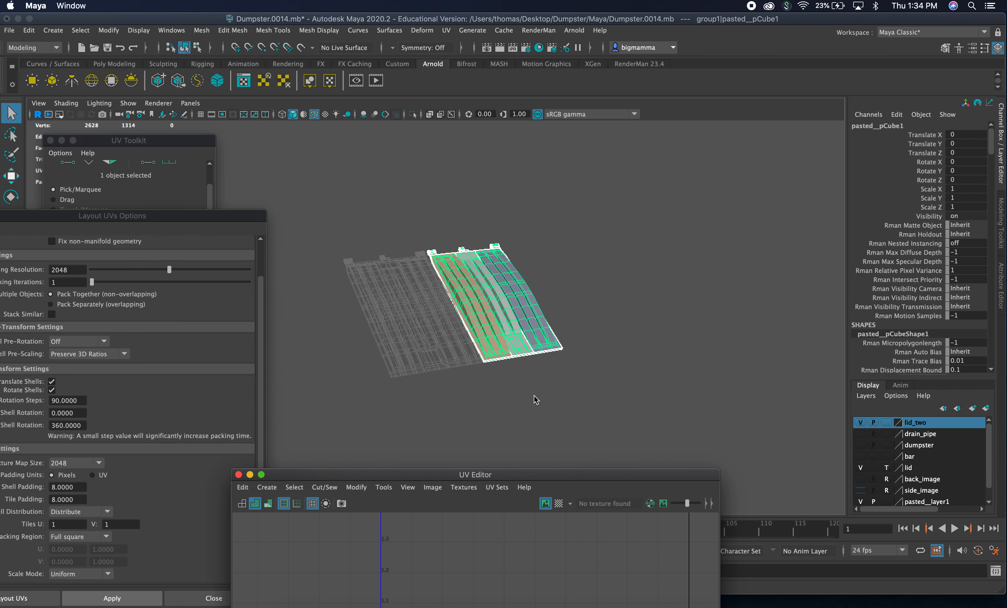
{"action": "key", "text": "ctrl+d"}
{"action": "key", "text": "w"}
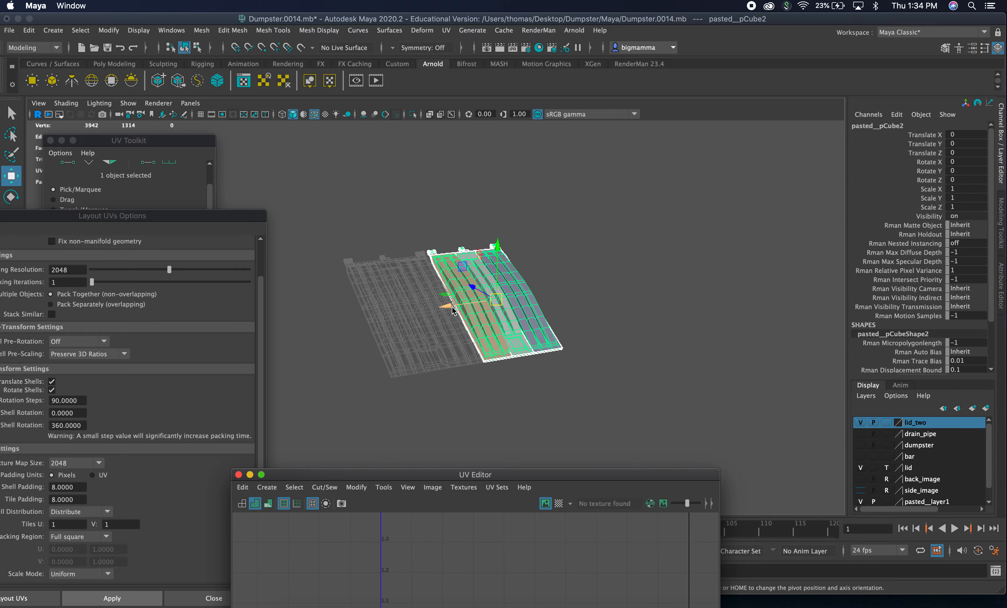
{"action": "left_click_drag", "start_coordinate": [441, 311], "coordinate": [327, 316]}
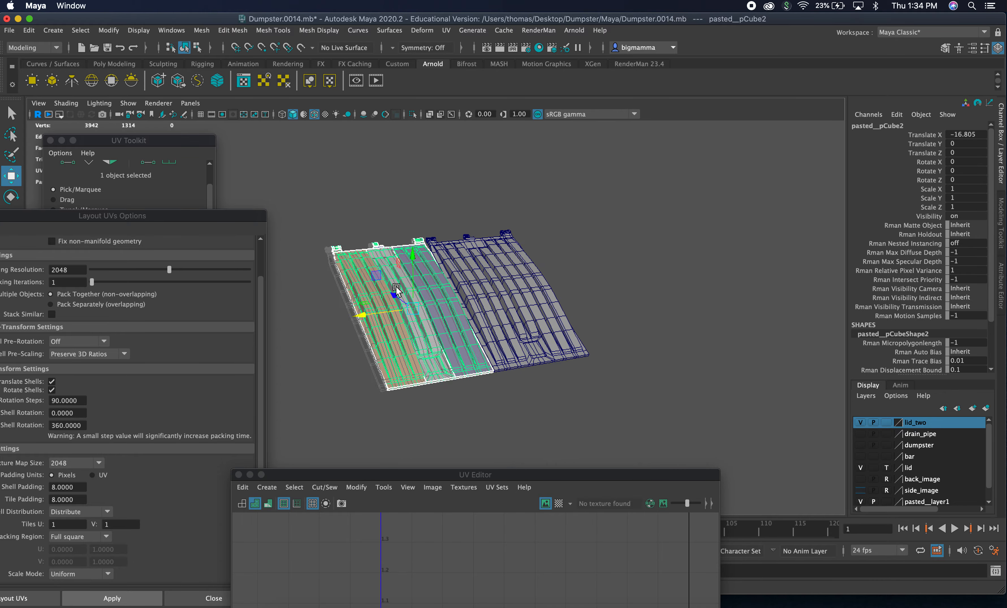
{"action": "scroll", "coordinate": [584, 279], "scroll_direction": "up", "scroll_amount": 5}
{"action": "middle_click_drag", "start_coordinate": [583, 280], "coordinate": [697, 282], "text": "alt"}
{"action": "left_click_drag", "start_coordinate": [477, 303], "coordinate": [471, 304]}
Using the top view, scale the duplicated lid in X to about 1.045 to match the templated lid's width.
{"action": "key", "text": "space"}
{"action": "key", "text": "space"}
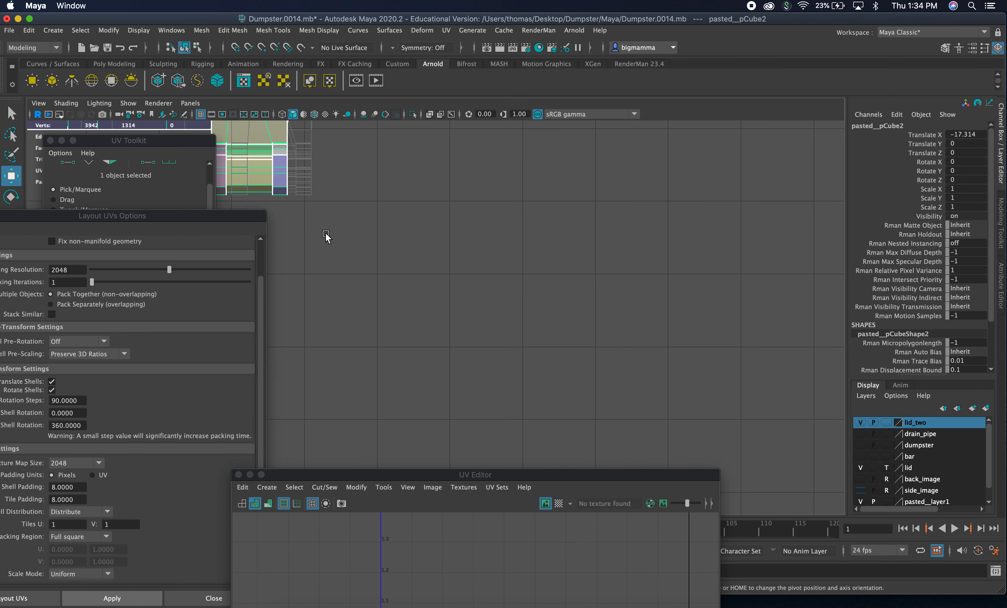
{"action": "key", "text": "f"}
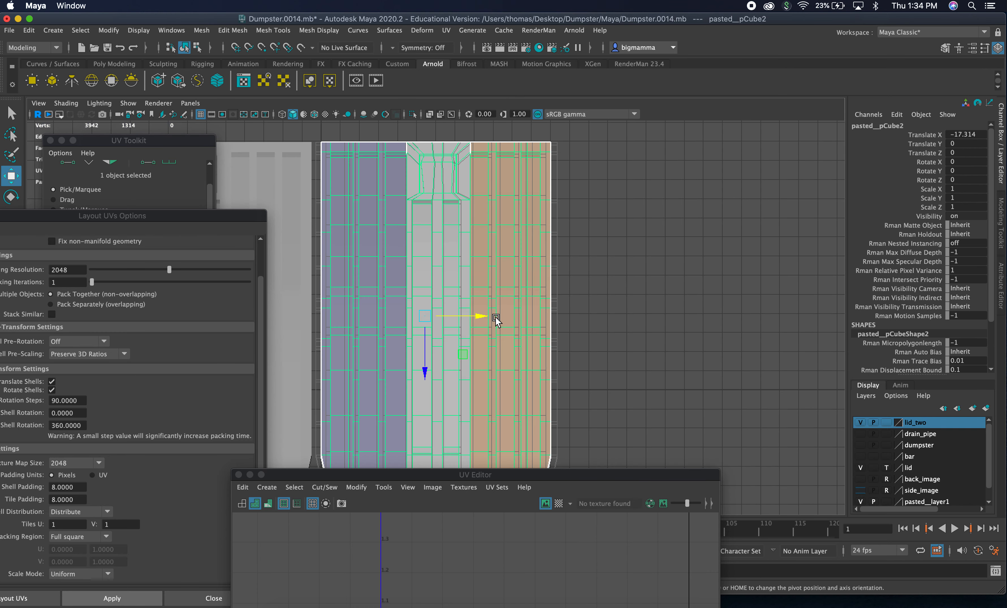
{"action": "mouse_move", "coordinate": [478, 320]}
{"action": "left_mouse_down"}
{"action": "mouse_move", "coordinate": [404, 310]}
{"action": "mouse_move", "coordinate": [478, 312]}
{"action": "left_mouse_up"}
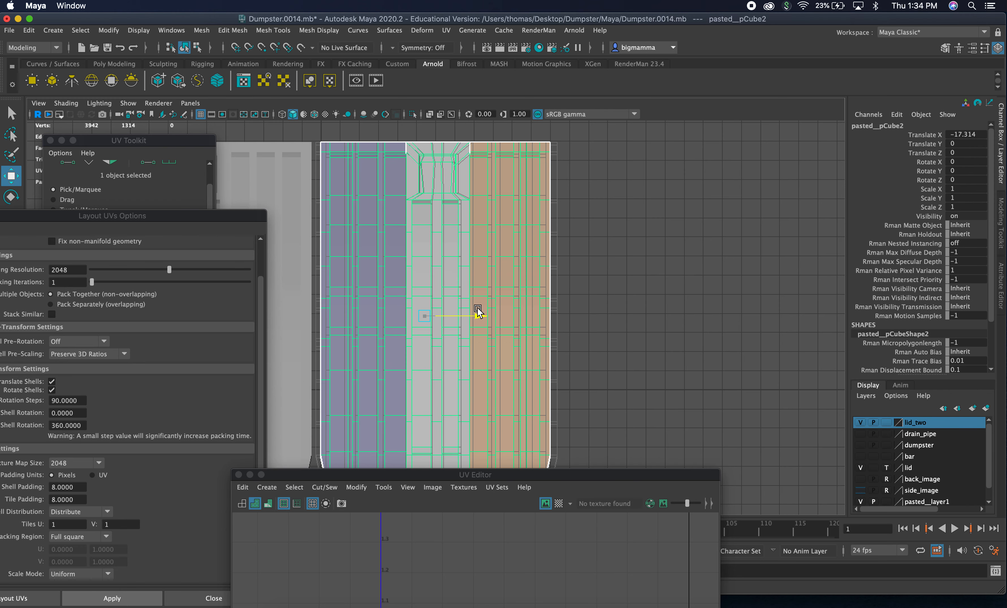
{"action": "key", "text": "r"}
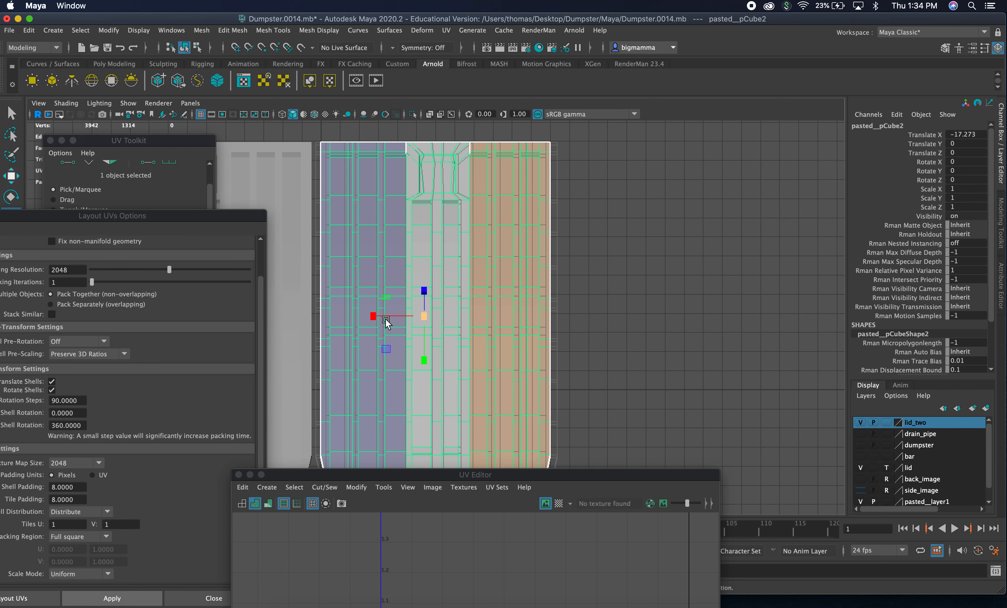
{"action": "left_click_drag", "start_coordinate": [380, 319], "coordinate": [374, 317]}
{"action": "key", "text": "w"}
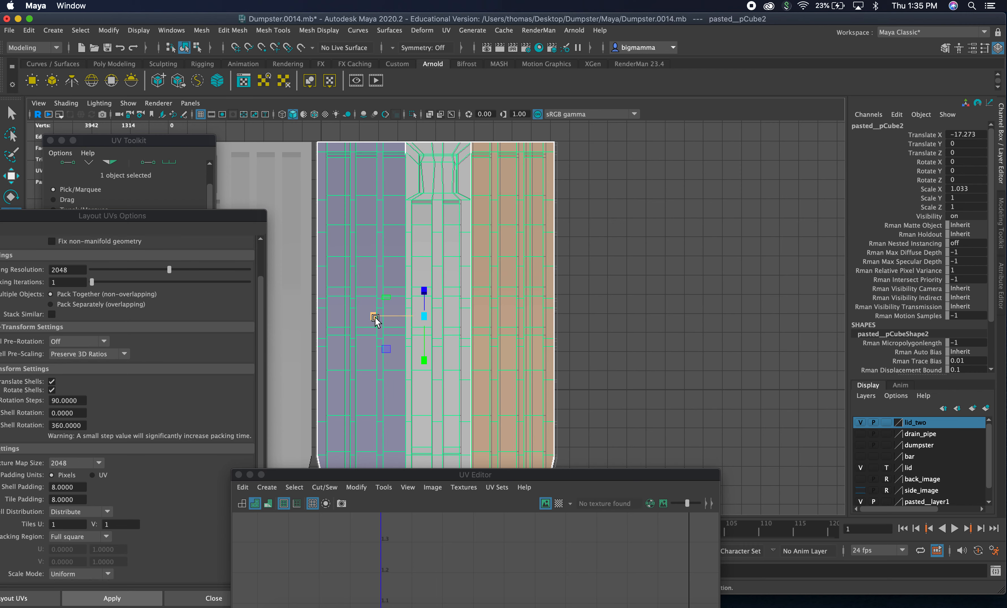
{"action": "left_click_drag", "start_coordinate": [455, 315], "coordinate": [455, 316]}
{"action": "key", "text": "r"}
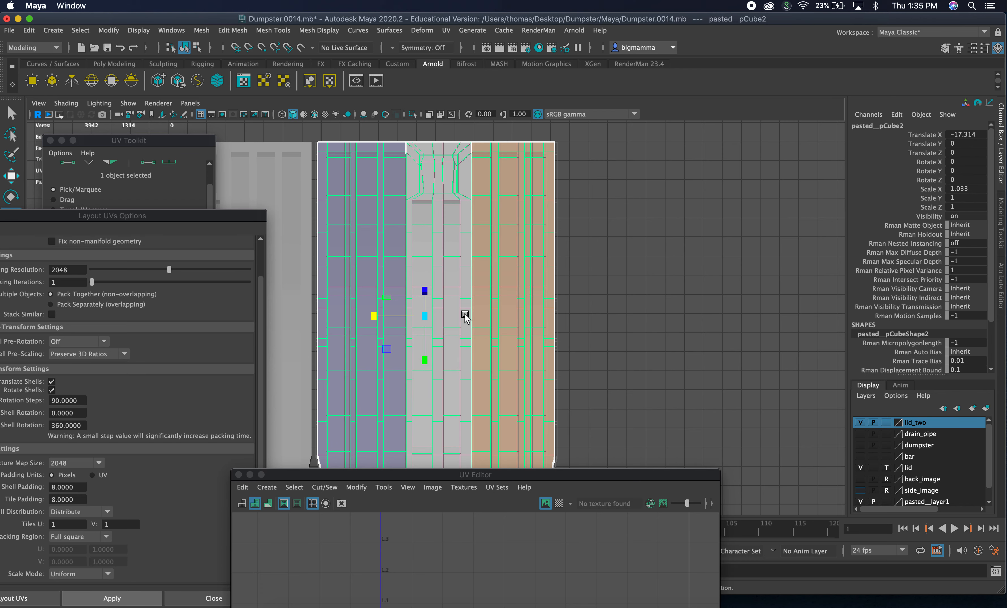
{"action": "left_click_drag", "start_coordinate": [370, 316], "coordinate": [373, 316]}
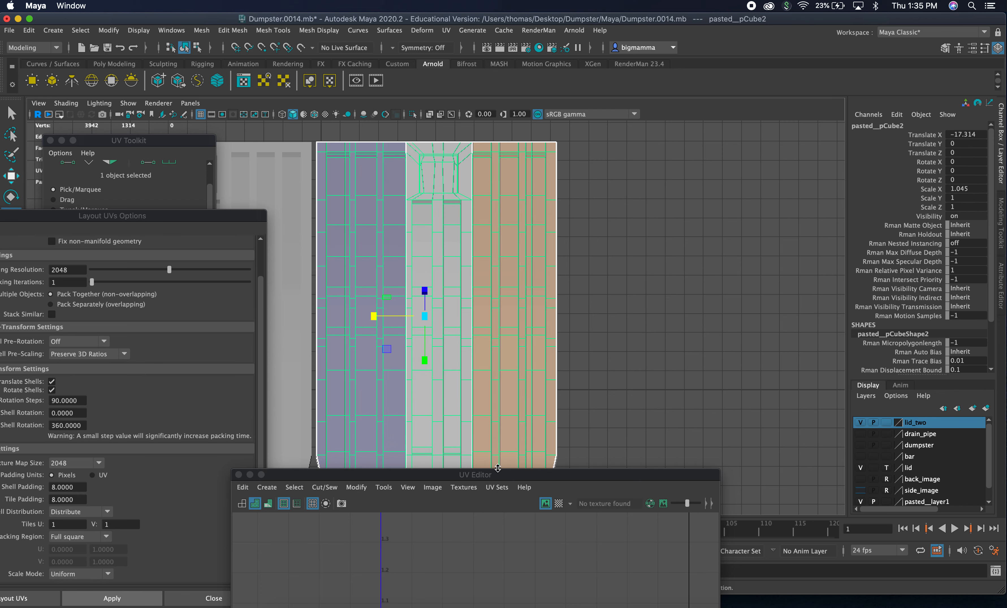
Hide the lid_two layer, return the lid layer to normal mode, and delete the old lid on it.
{"action": "left_click_drag", "start_coordinate": [512, 471], "coordinate": [532, 529]}
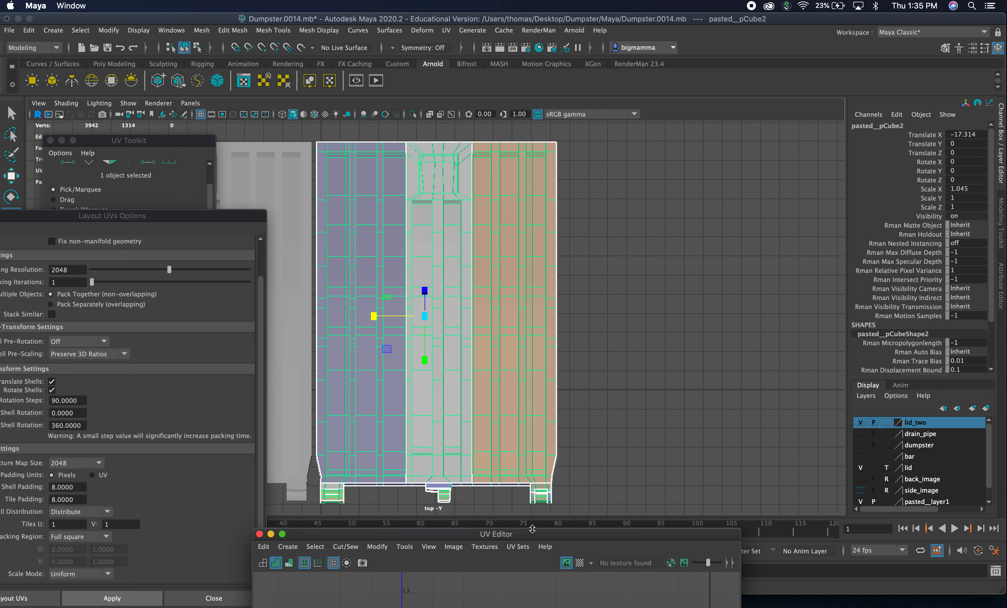
{"action": "left_click", "coordinate": [860, 423]}
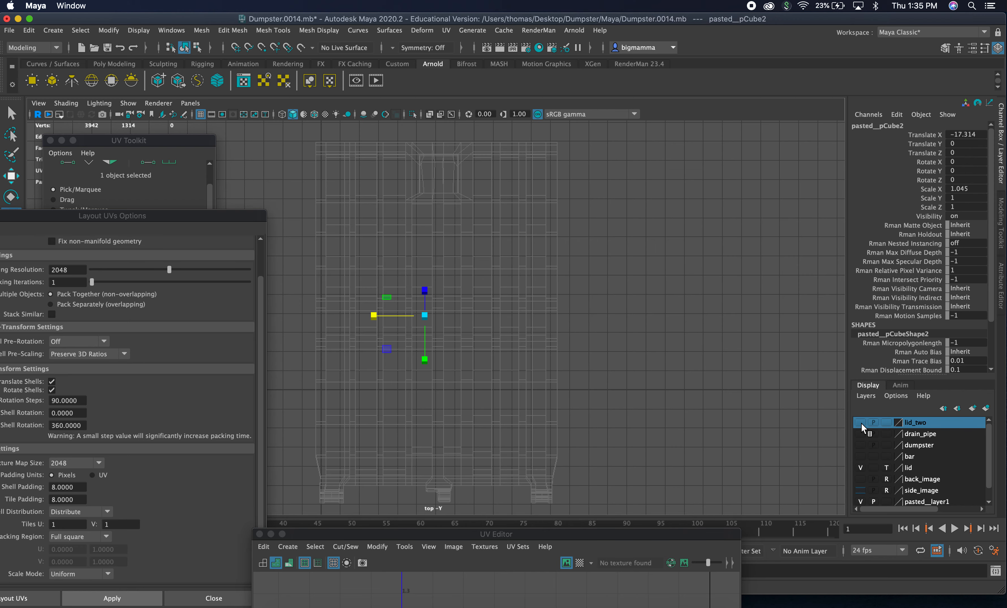
{"action": "left_click", "coordinate": [859, 467]}
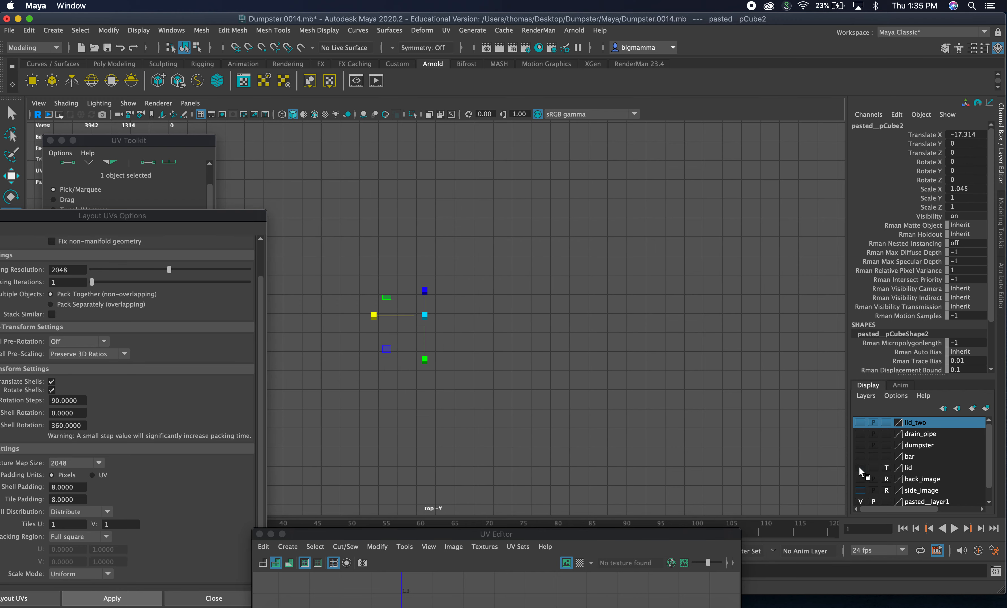
{"action": "left_click", "coordinate": [860, 467]}
{"action": "left_click", "coordinate": [886, 467]}
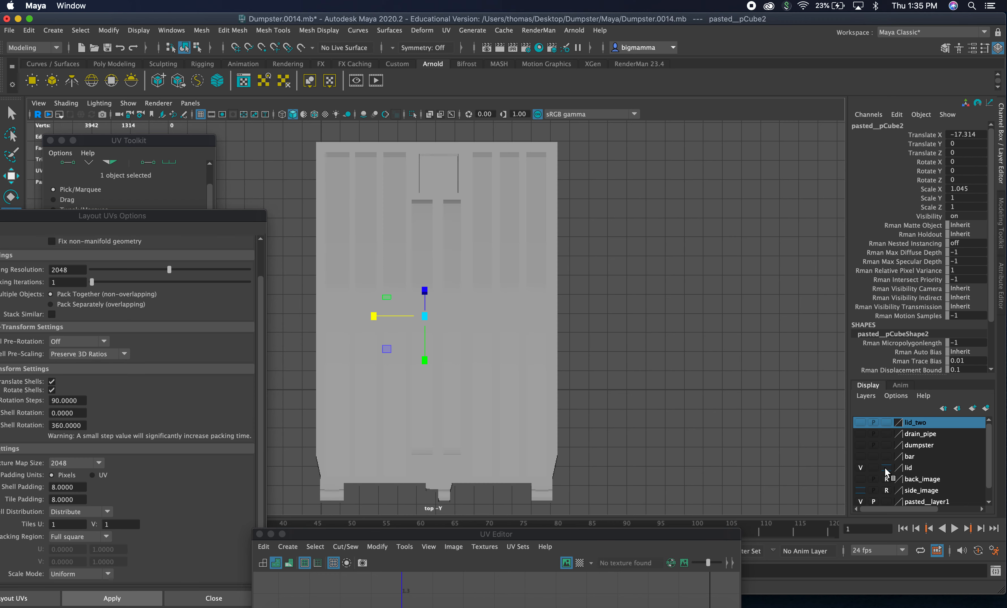
{"action": "left_click", "coordinate": [532, 349]}
{"action": "key", "text": "Delete"}
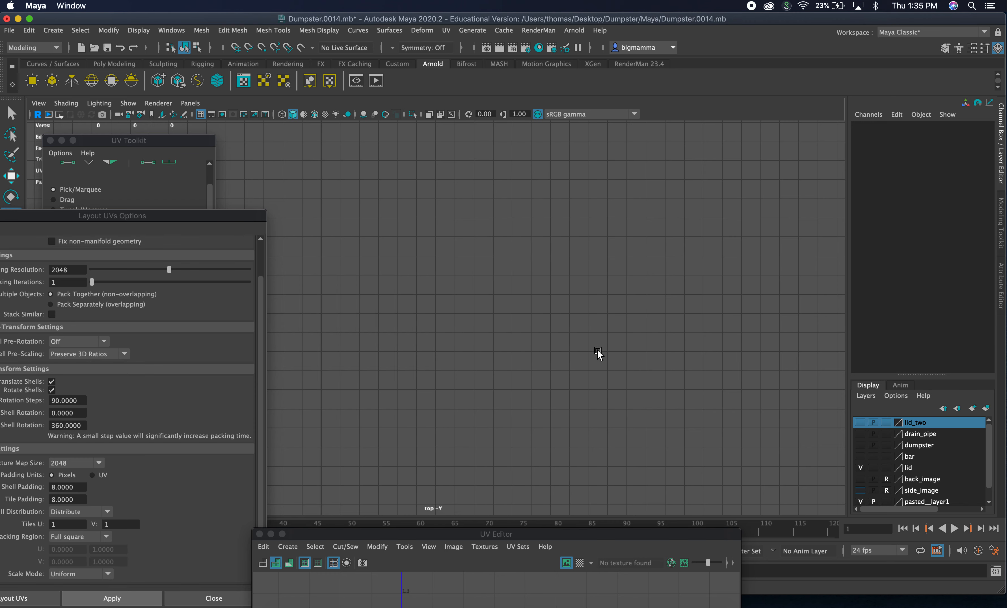
Delete the empty lid display layer.
{"action": "left_click", "coordinate": [908, 467]}
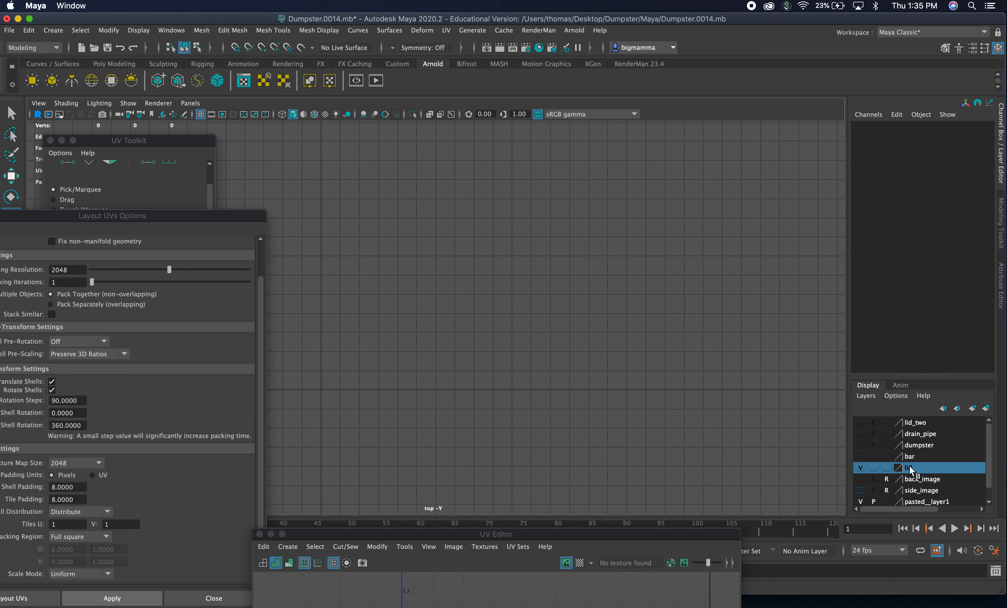
{"action": "right_click", "coordinate": [909, 467]}
{"action": "mouse_move", "coordinate": [941, 531]}
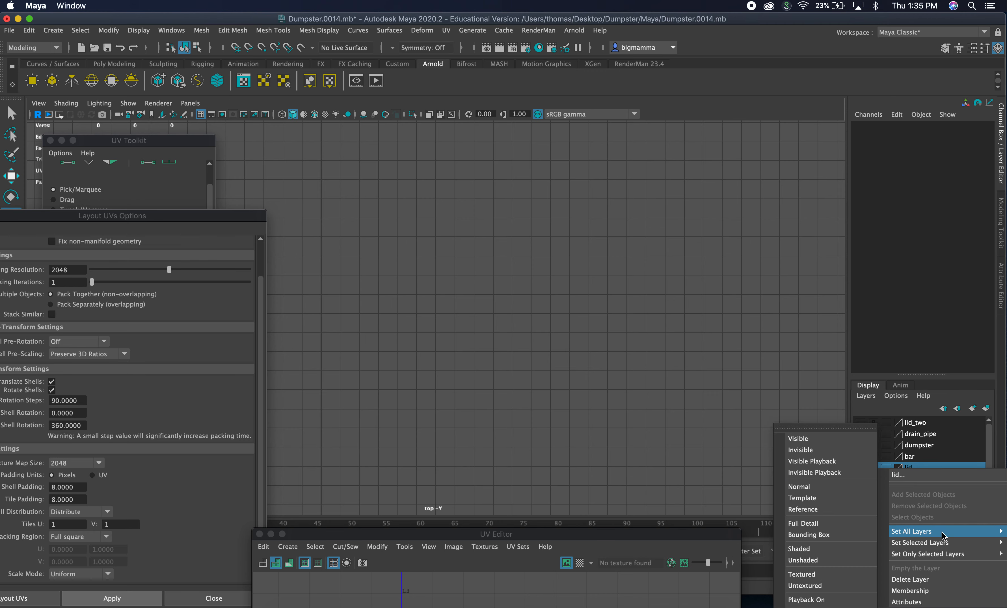
{"action": "left_click", "coordinate": [941, 578]}
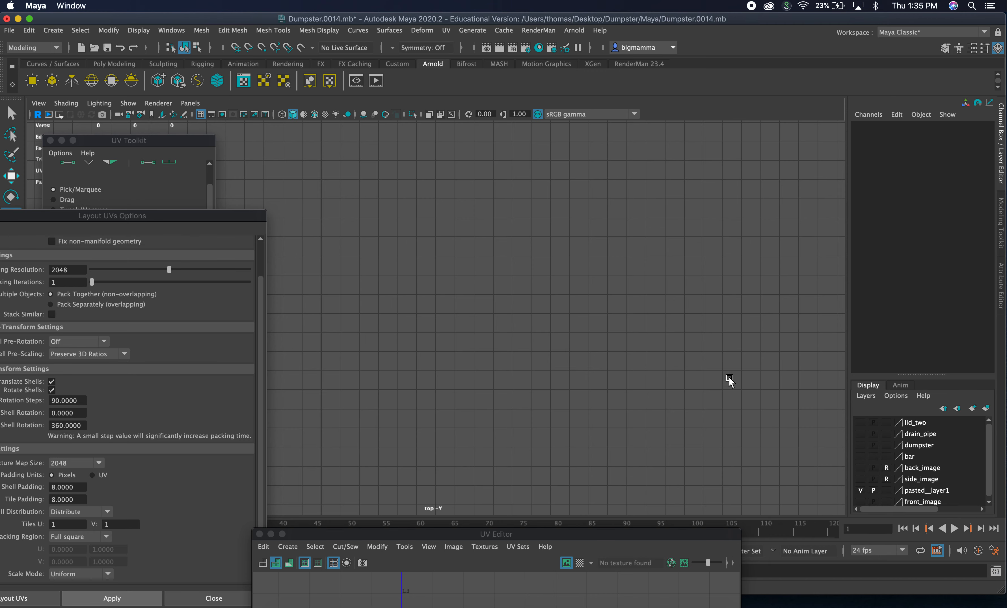
Show the lid_two and drain_pipe display layers.
{"action": "scroll", "coordinate": [666, 313], "scroll_direction": "down", "scroll_amount": 5}
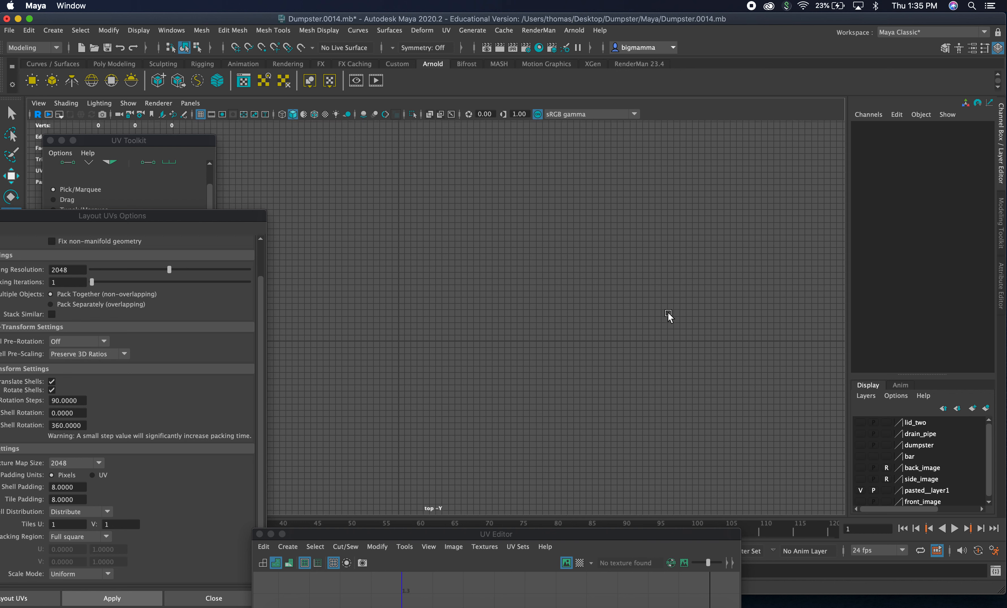
{"action": "left_click", "coordinate": [860, 423]}
{"action": "left_click", "coordinate": [860, 434]}
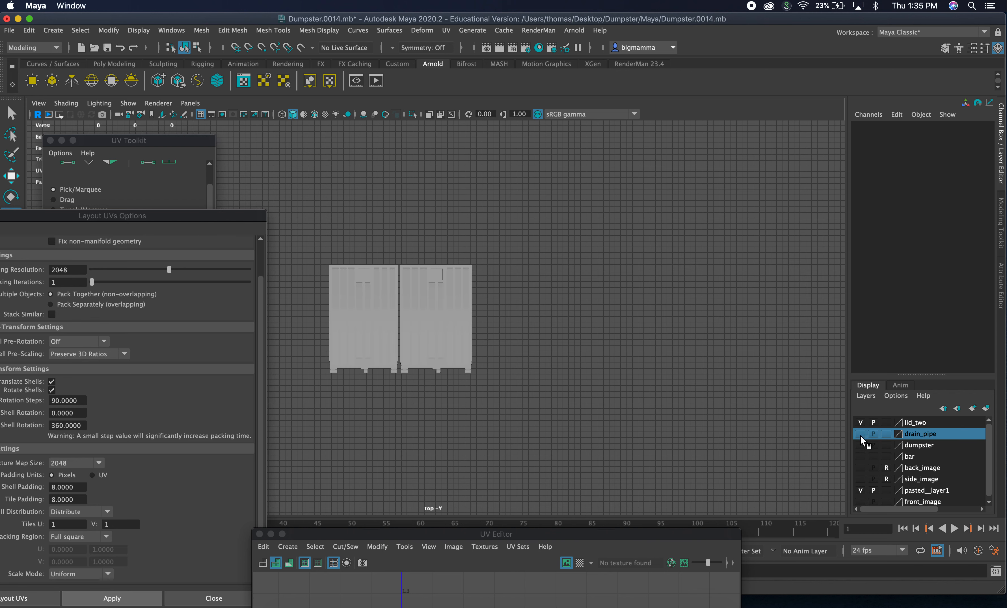
{"action": "left_click", "coordinate": [859, 434]}
Inspect the duplicated and original lids side by side in the perspective view, selecting each in turn.
{"action": "left_click", "coordinate": [458, 292]}
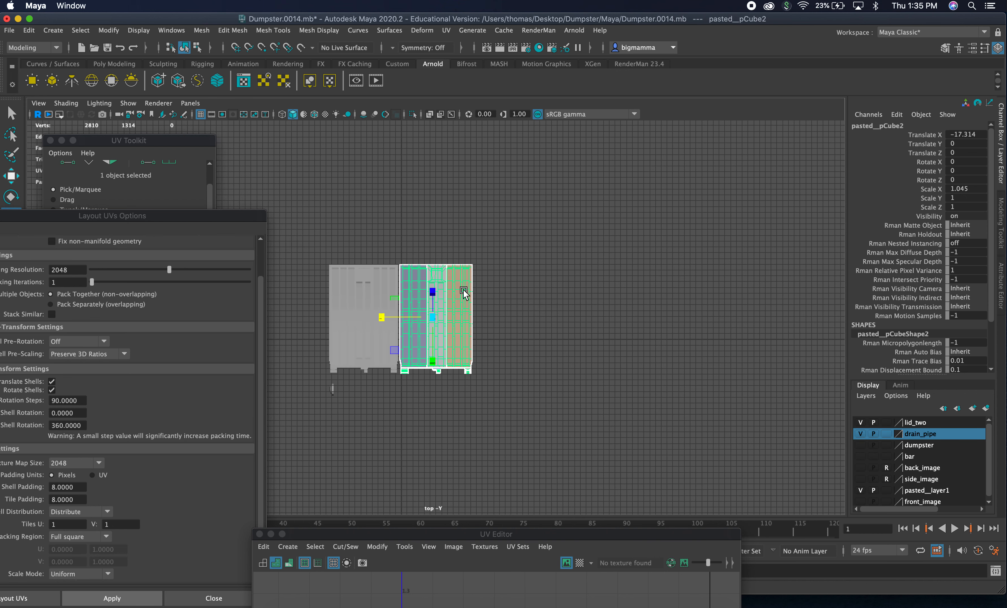
{"action": "key", "text": "space"}
{"action": "key", "text": "space"}
{"action": "left_click_drag", "start_coordinate": [494, 276], "coordinate": [460, 273], "text": "alt"}
{"action": "left_click_drag", "start_coordinate": [613, 272], "coordinate": [577, 269], "text": "alt"}
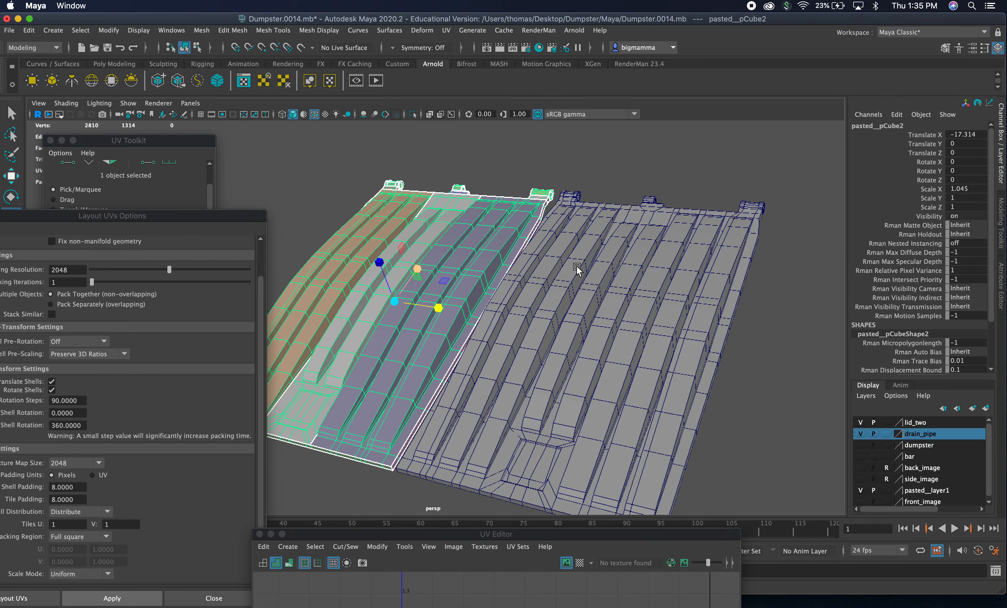
{"action": "left_click", "coordinate": [577, 270]}
{"action": "middle_click_drag", "start_coordinate": [614, 290], "coordinate": [495, 143], "text": "alt"}
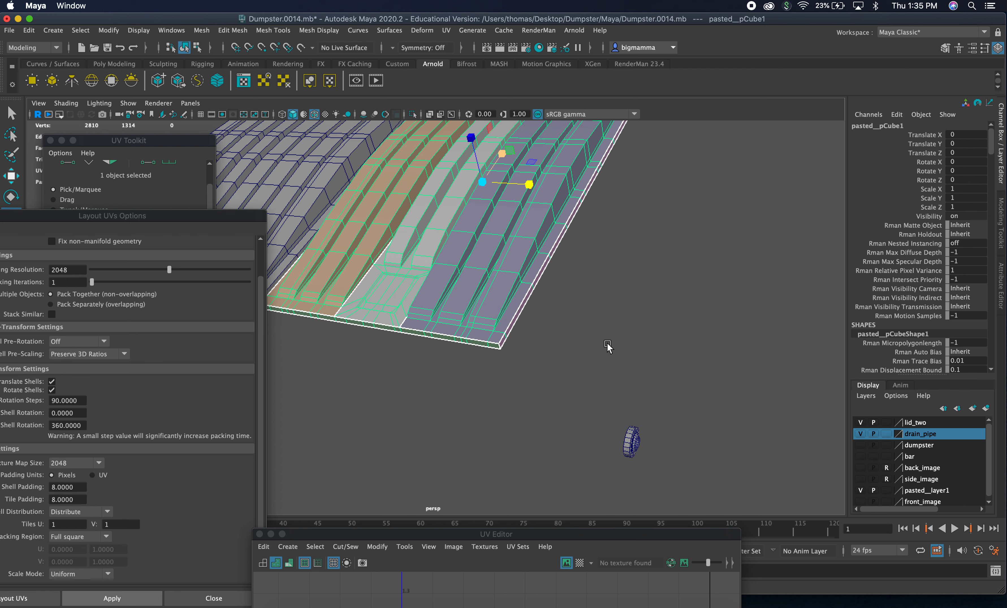
Select the drain pipe cylinder and check its UV shells in the UV Editor.
{"action": "left_click", "coordinate": [628, 441]}
{"action": "left_click_drag", "start_coordinate": [552, 532], "coordinate": [626, 98]}
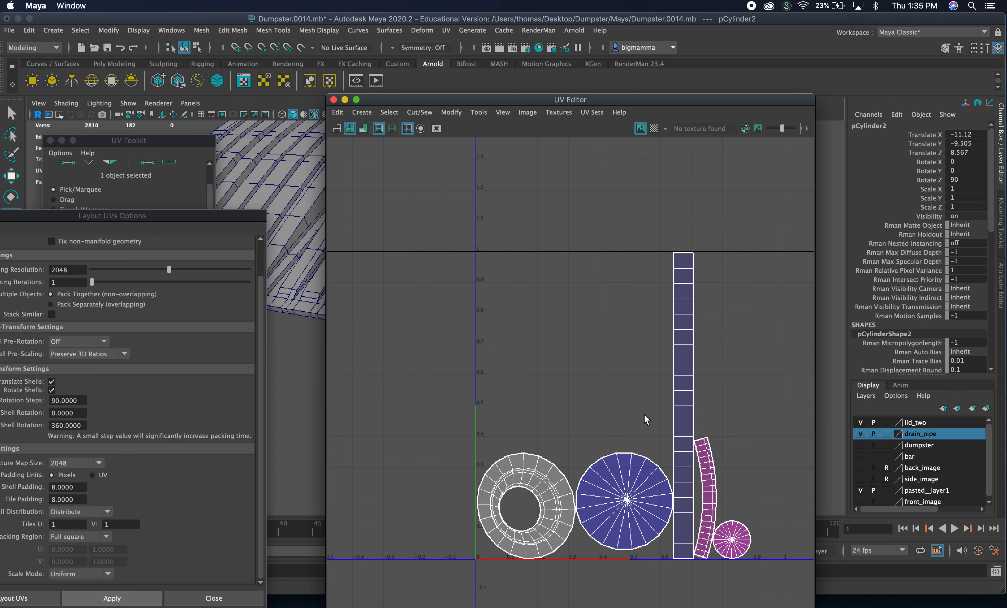
{"action": "left_click_drag", "start_coordinate": [487, 100], "coordinate": [492, 510]}
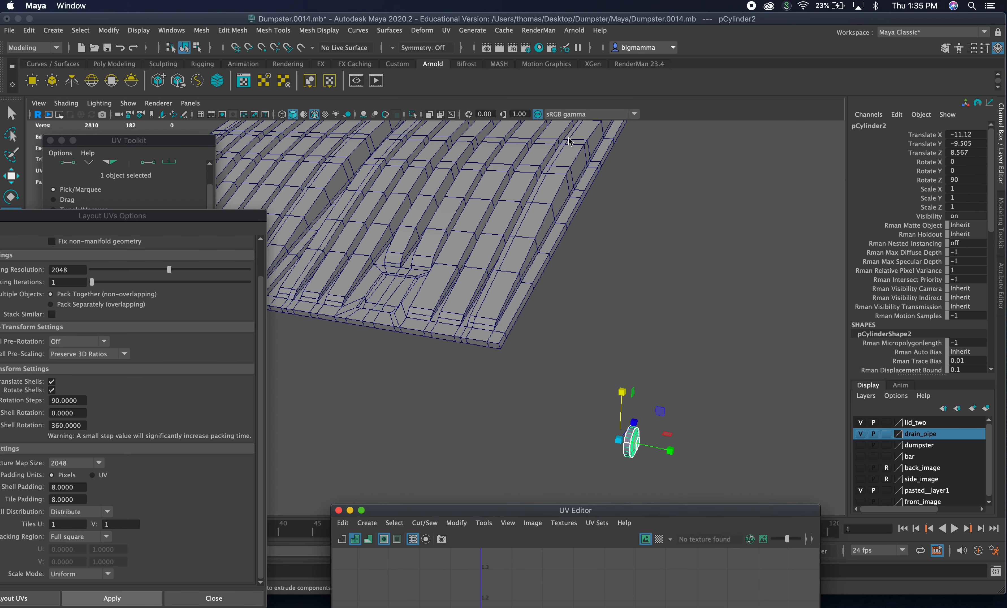